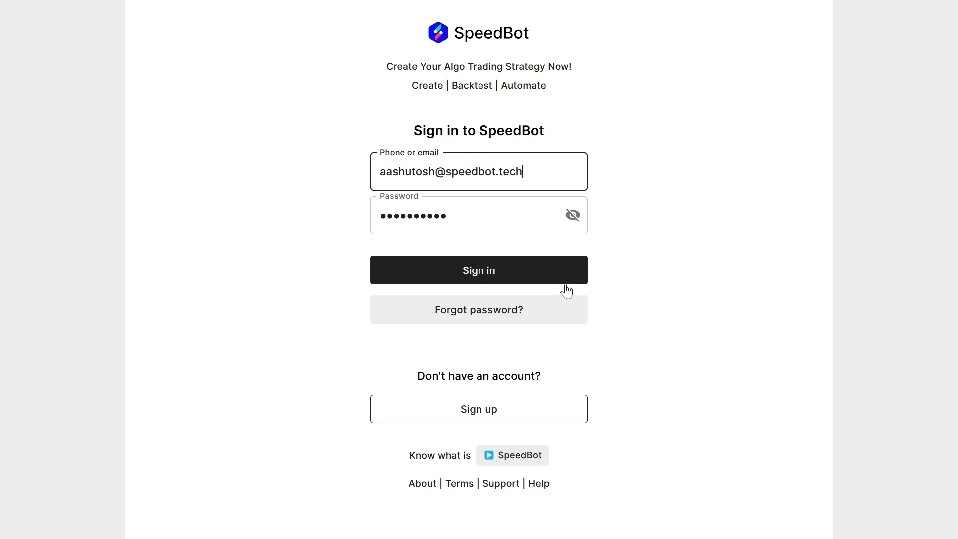
Sign in to the account and start creating an option bot.
left_click(529, 278)
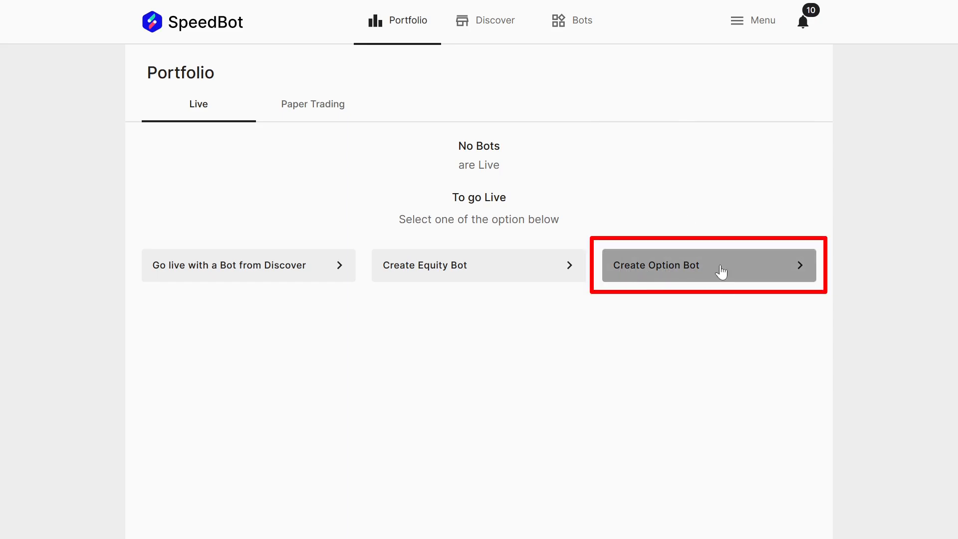
left_click(770, 270)
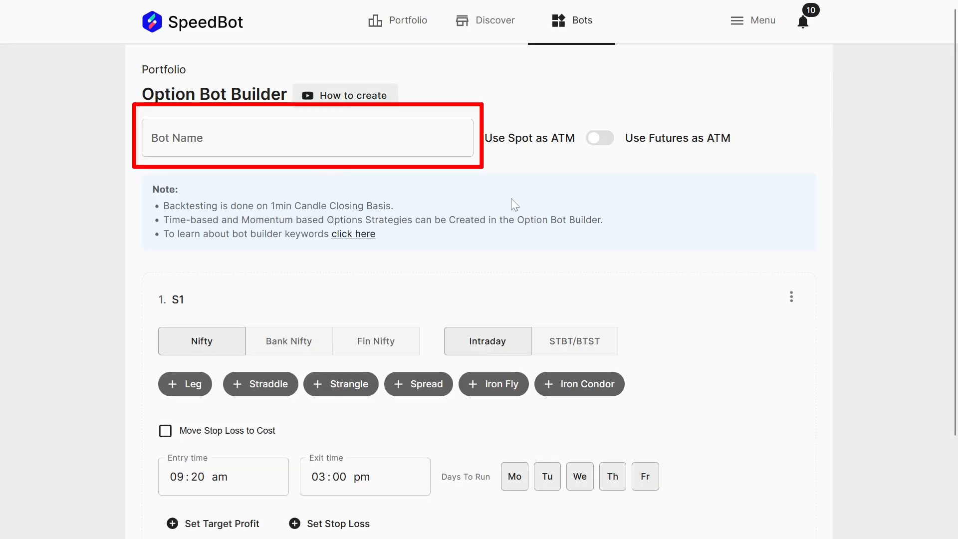
Name the option bot "test strat123".
left_click(308, 137)
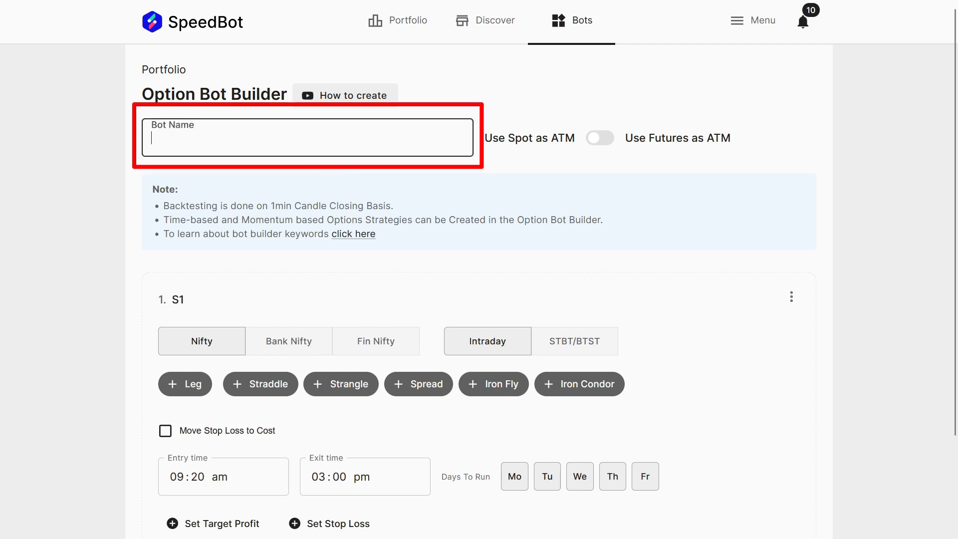
type("test ")
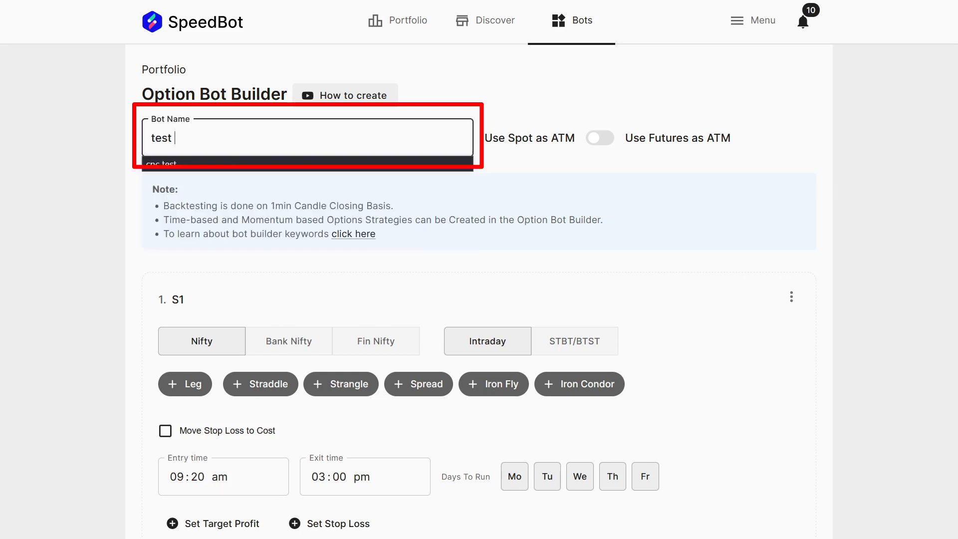
type("strat123")
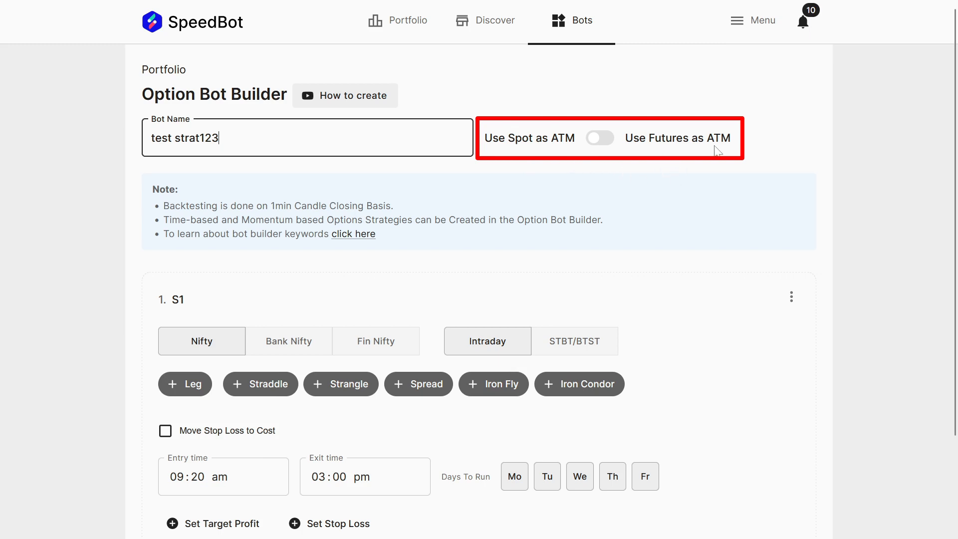
Try using futures as ATM for the bot, and switch back to spot as ATM.
left_click(598, 144)
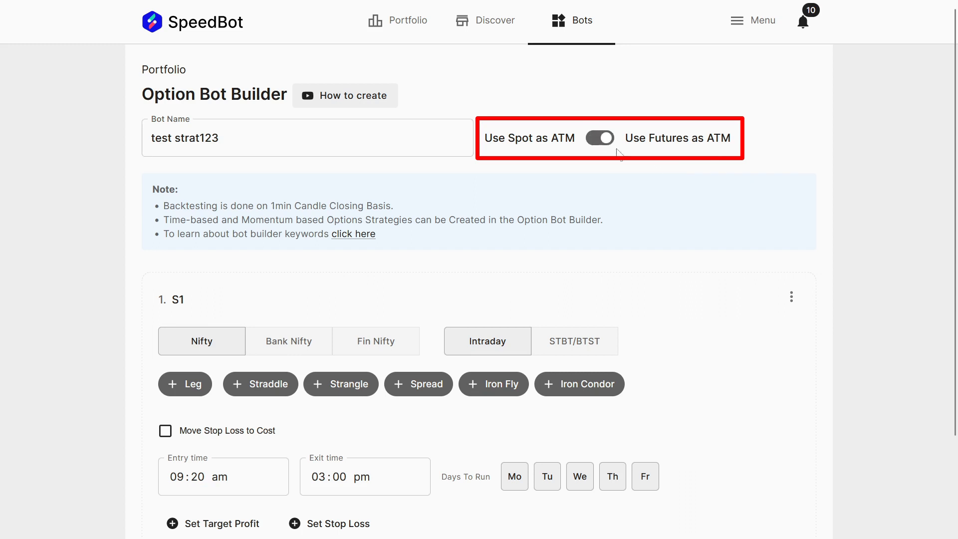
left_click(598, 142)
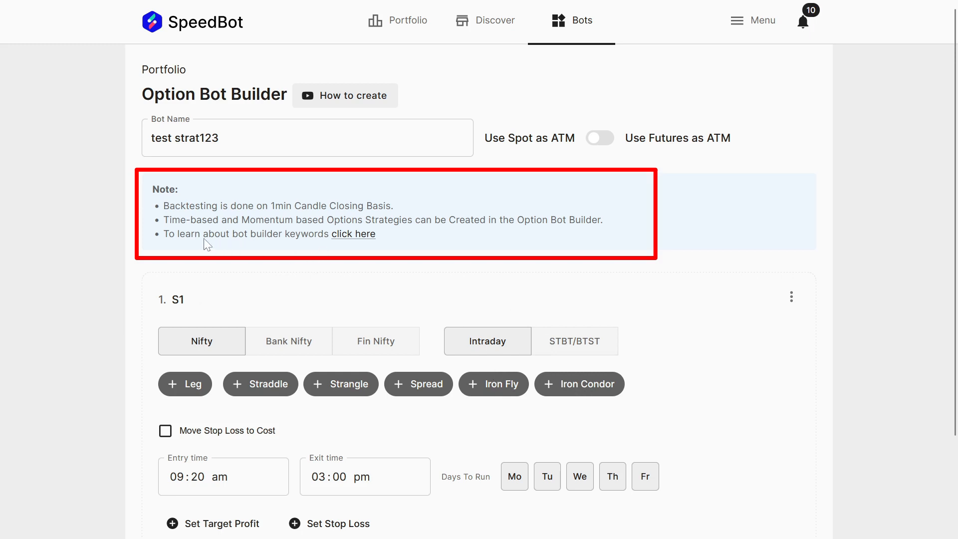
Open the help page on bot builder keywords, look through the Options Strategy Builder Toolkit, and close it.
left_click(352, 237)
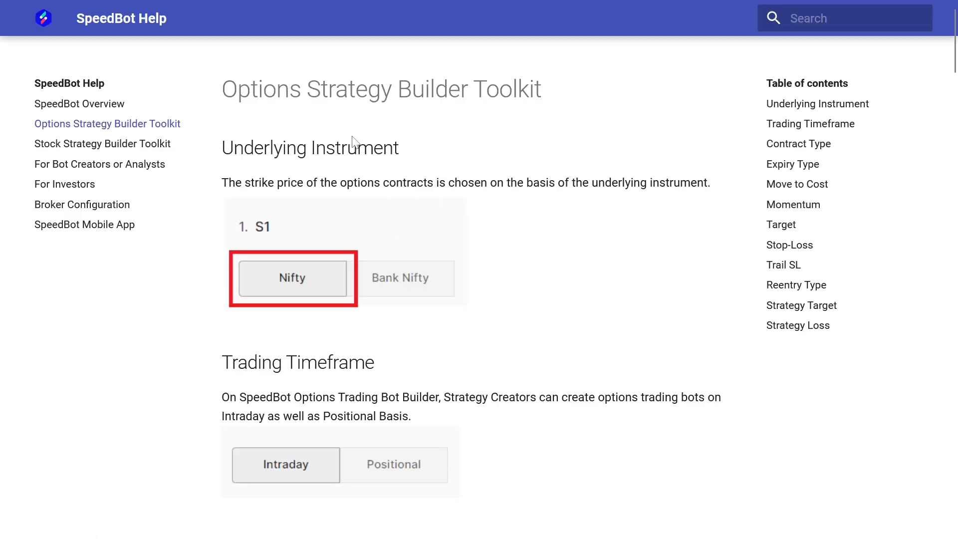
scroll(536, 204, "down", 12)
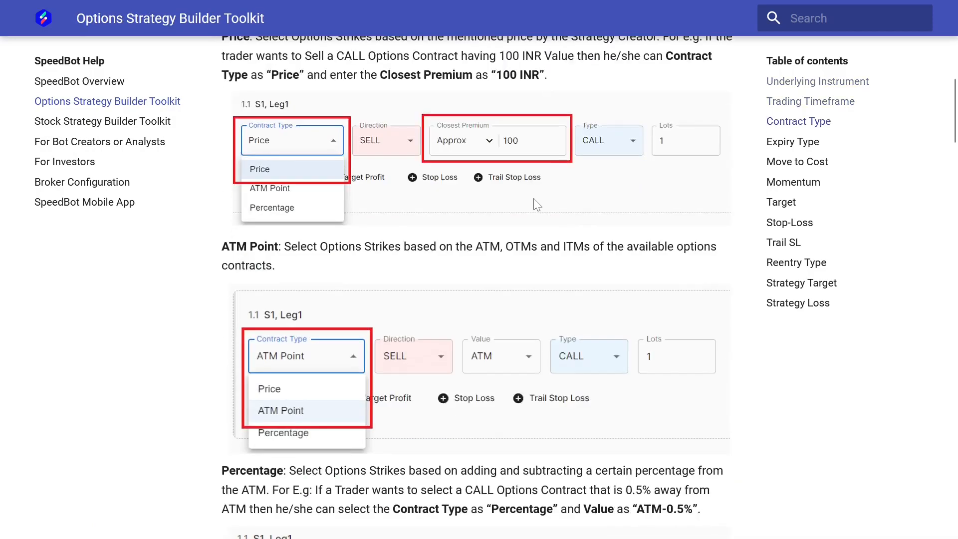
scroll(537, 204, "up", 12)
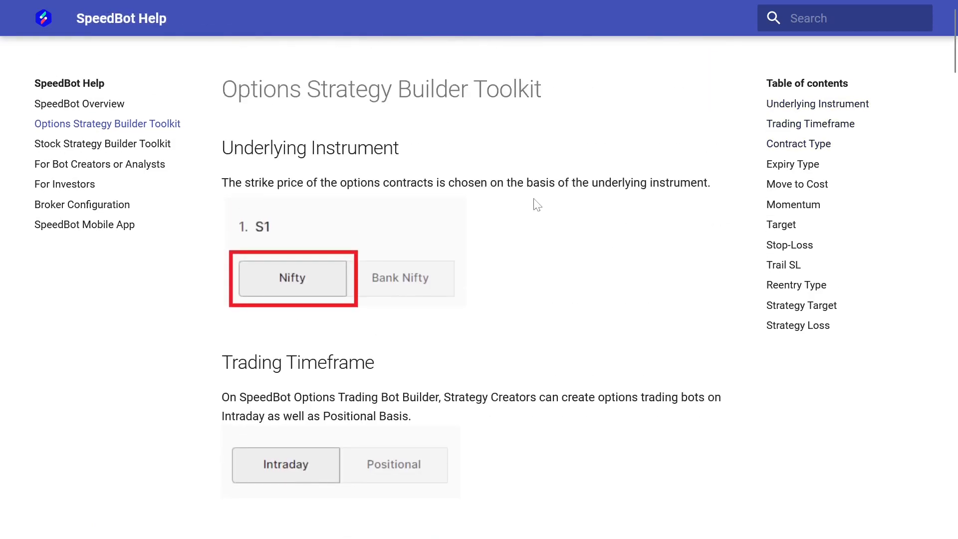
key("ctrl+w")
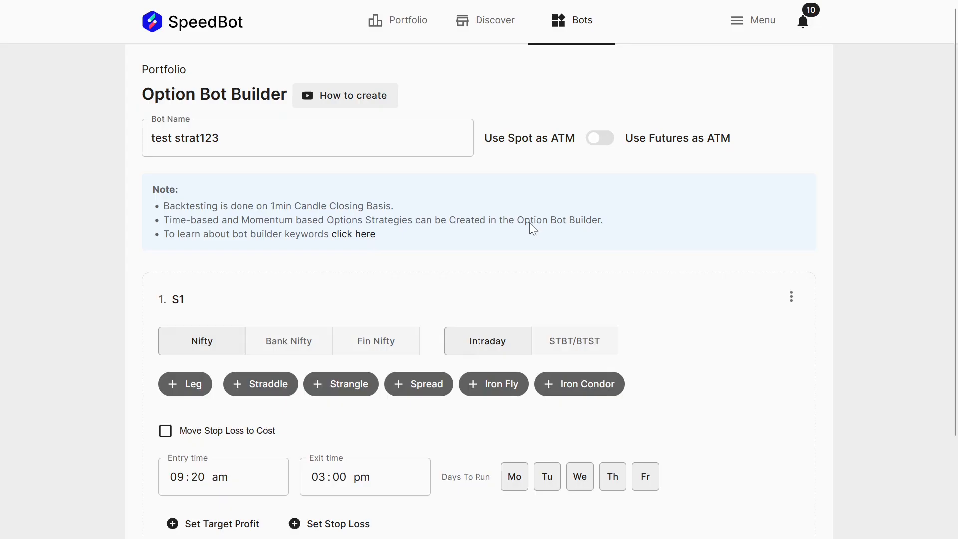
Rename strategy set S1 to "Straddle Nifty".
scroll(502, 295, "down", 2)
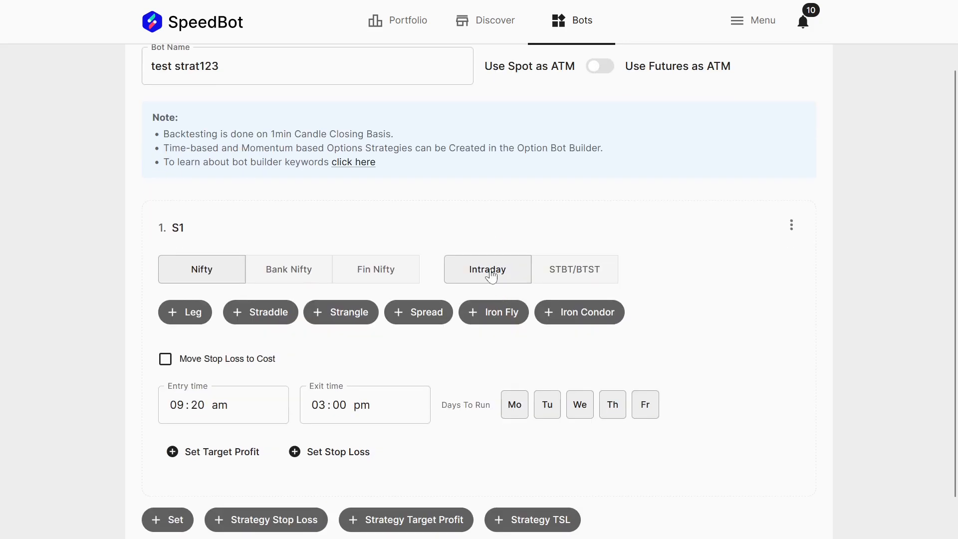
scroll(490, 242, "down", 1)
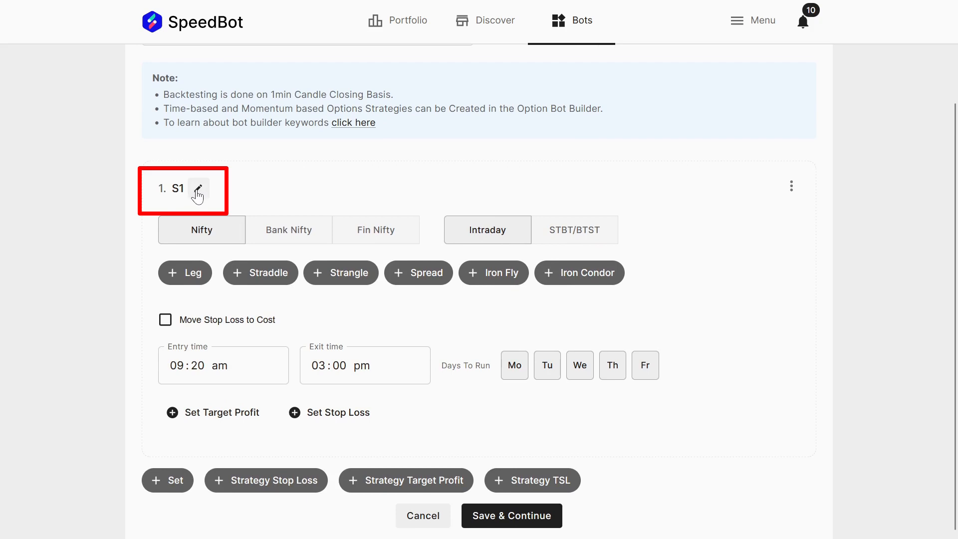
left_click(198, 189)
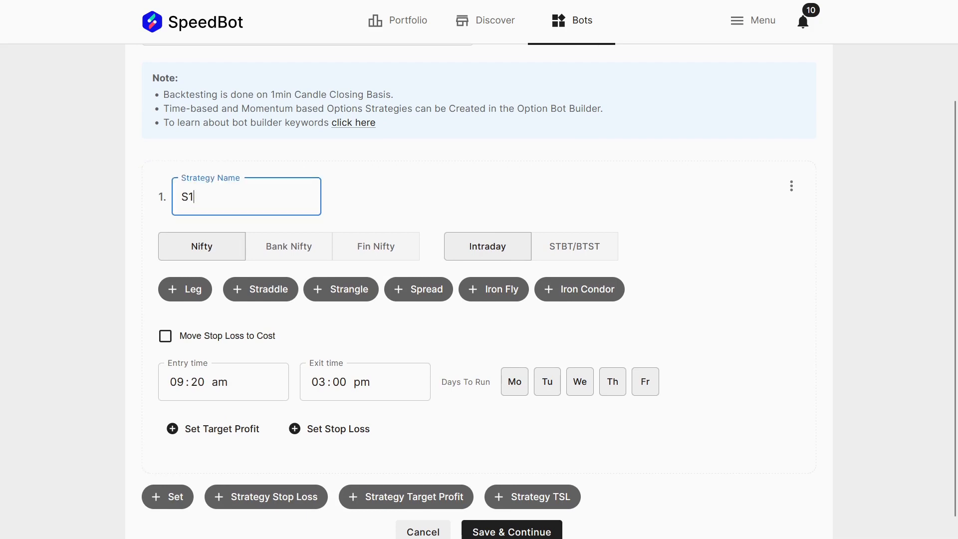
key("ctrl+a")
type("Stra")
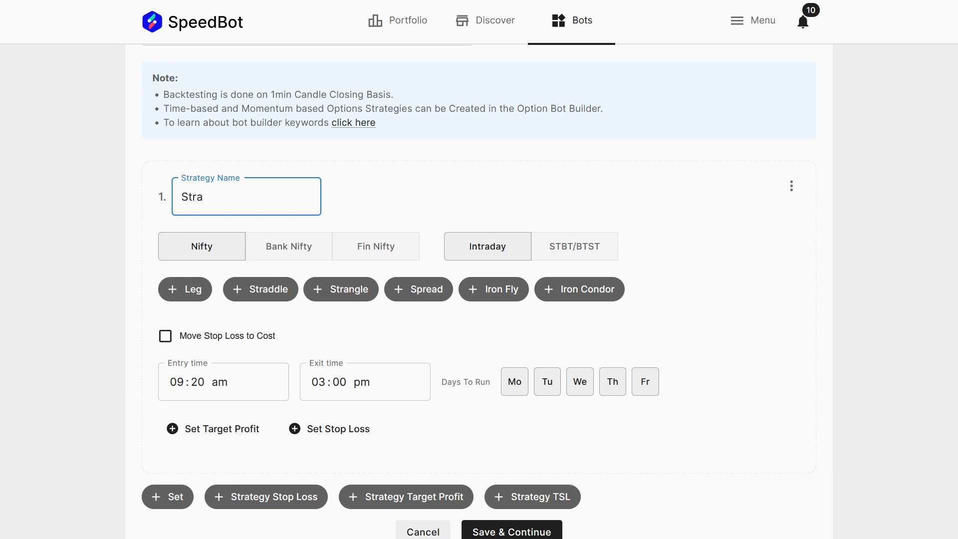
type("ddle Nifty")
key("Return")
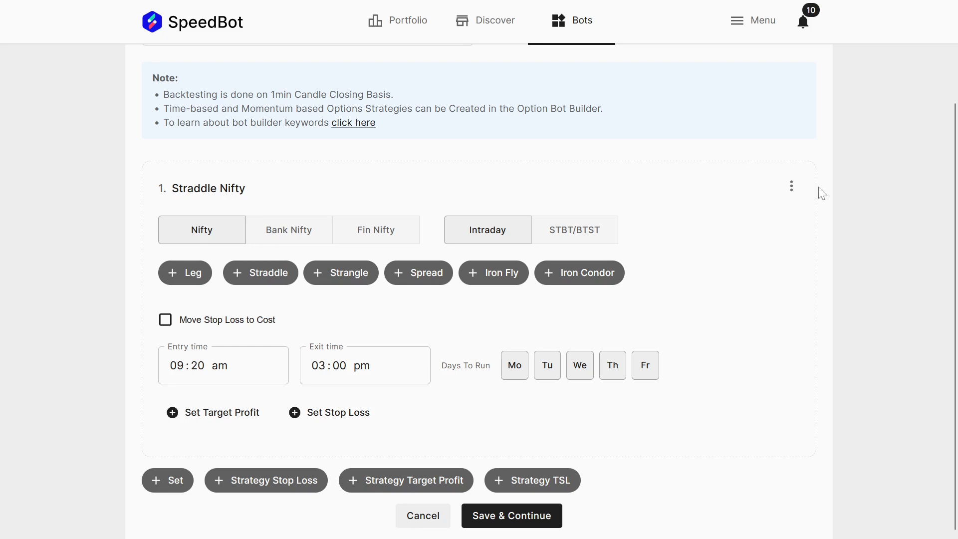
Check which actions are available for the Straddle Nifty set.
left_click(791, 187)
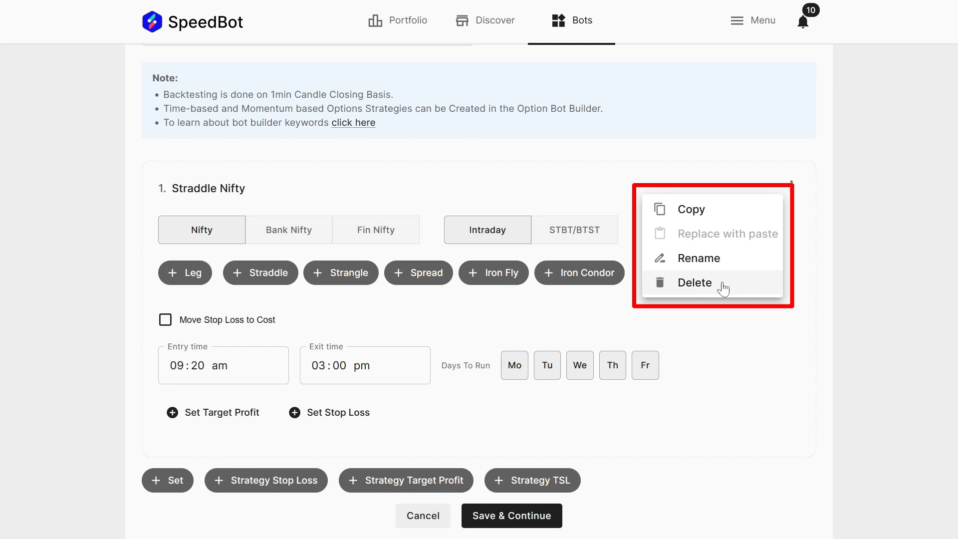
left_click(809, 245)
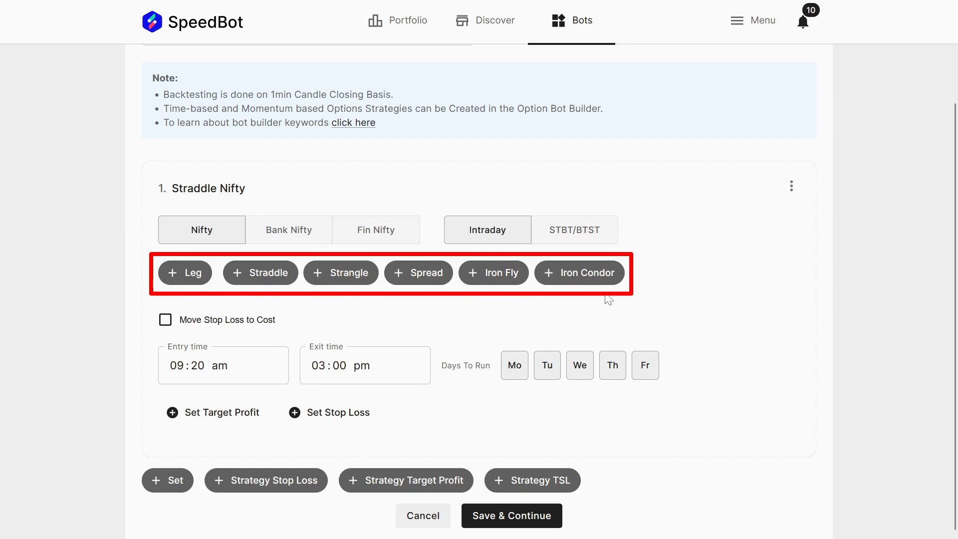
Add a single leg to the Straddle Nifty set.
left_click(177, 280)
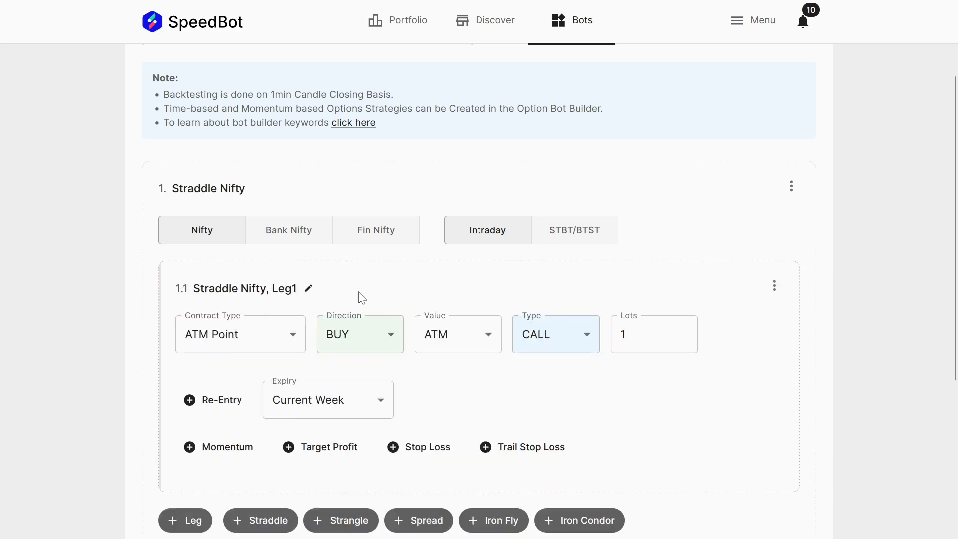
scroll(361, 294, "down", 2)
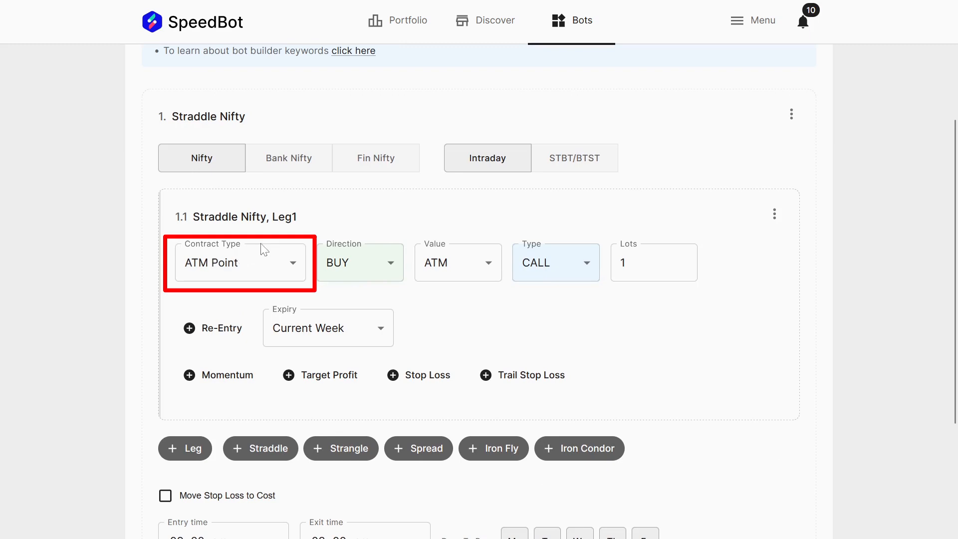
Try the Price contract type on Leg1 and check its closest premium fields.
left_click(275, 267)
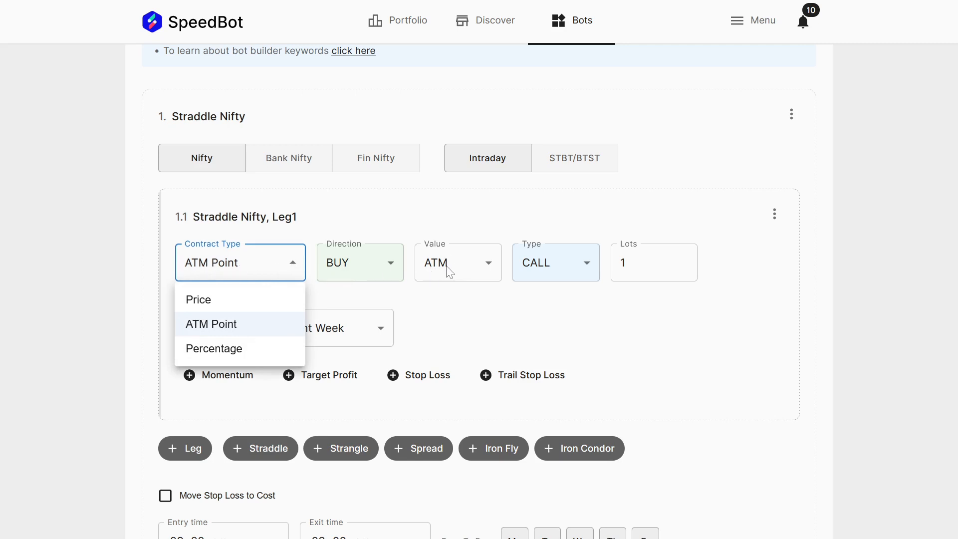
left_click(224, 299)
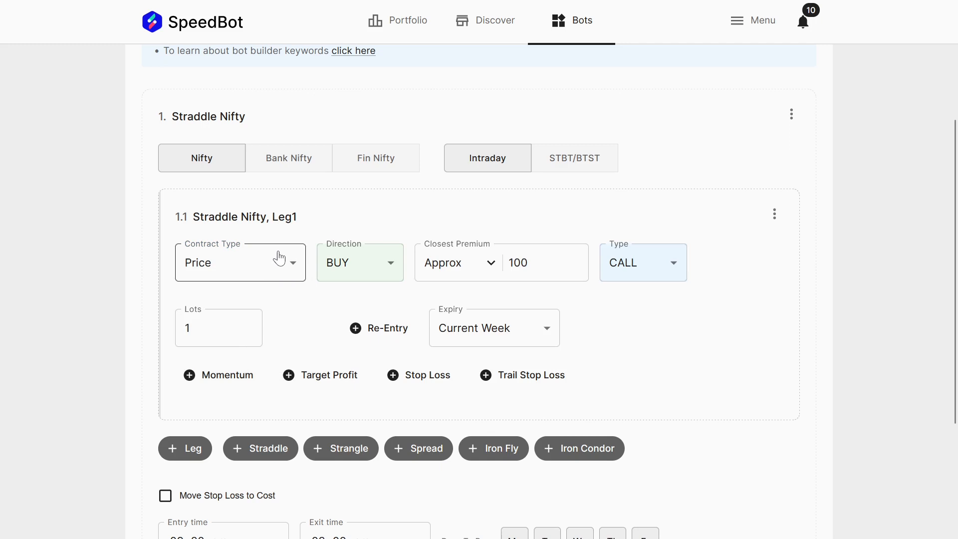
key("Tab")
key("Tab")
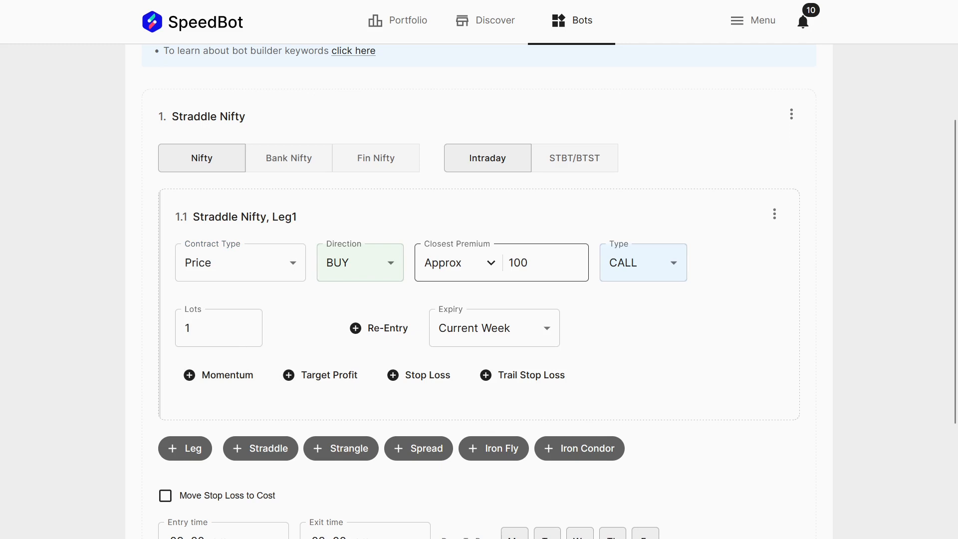
Try the Percentage contract type with value ATM+1% on Leg1, and return the contract type to ATM Point.
left_click(293, 270)
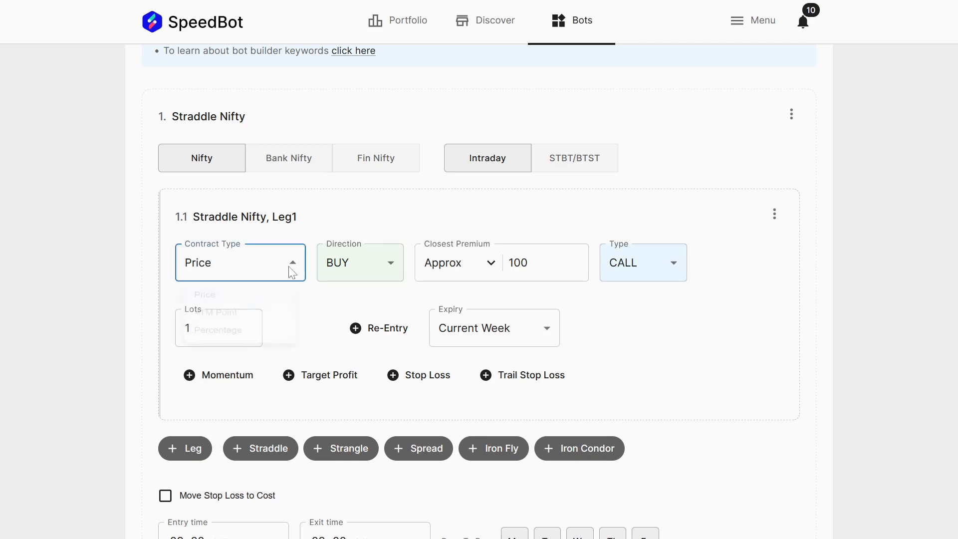
left_click(293, 341)
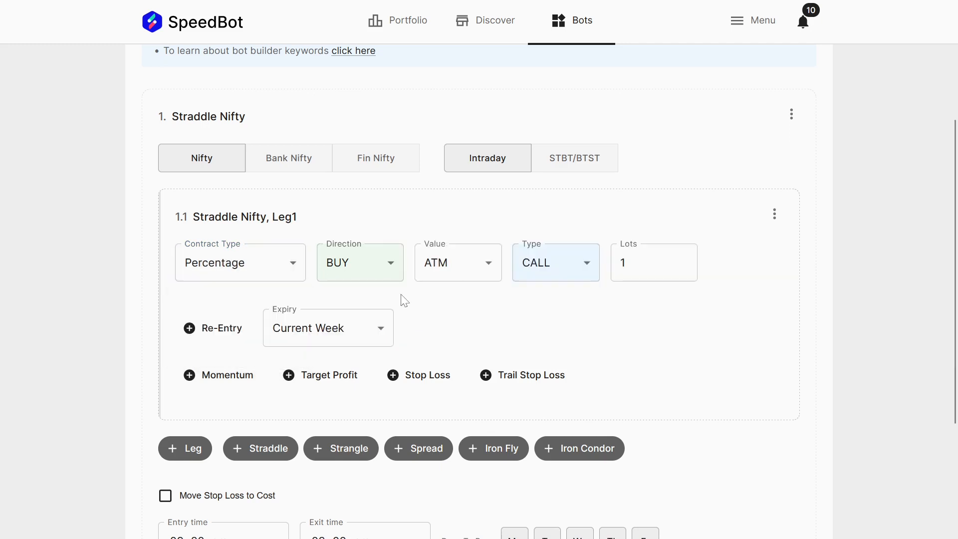
left_click(470, 272)
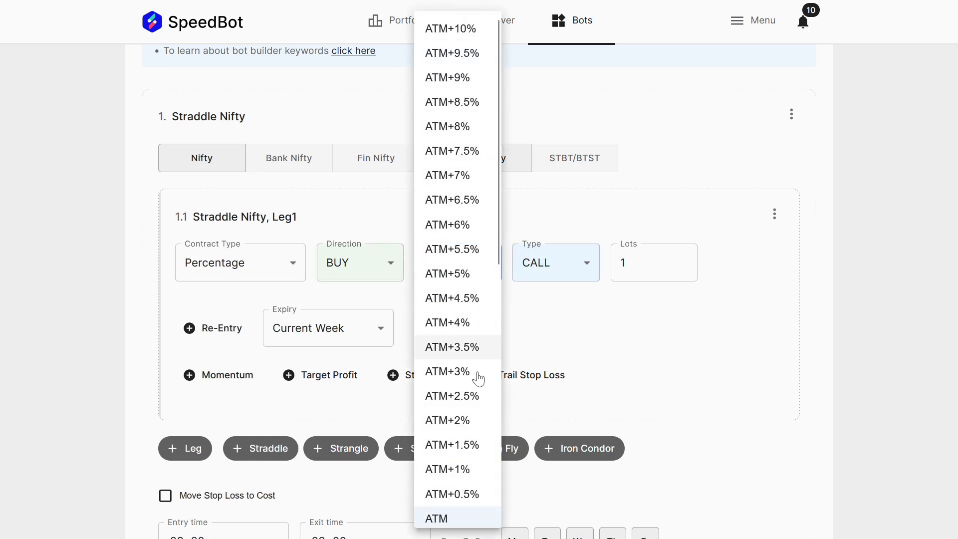
scroll(471, 499, "down", 2)
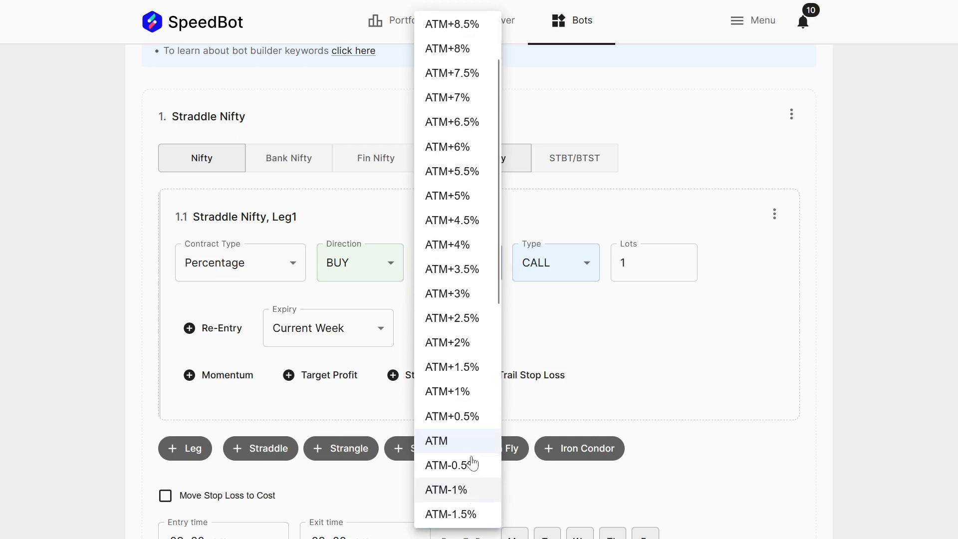
left_click(474, 397)
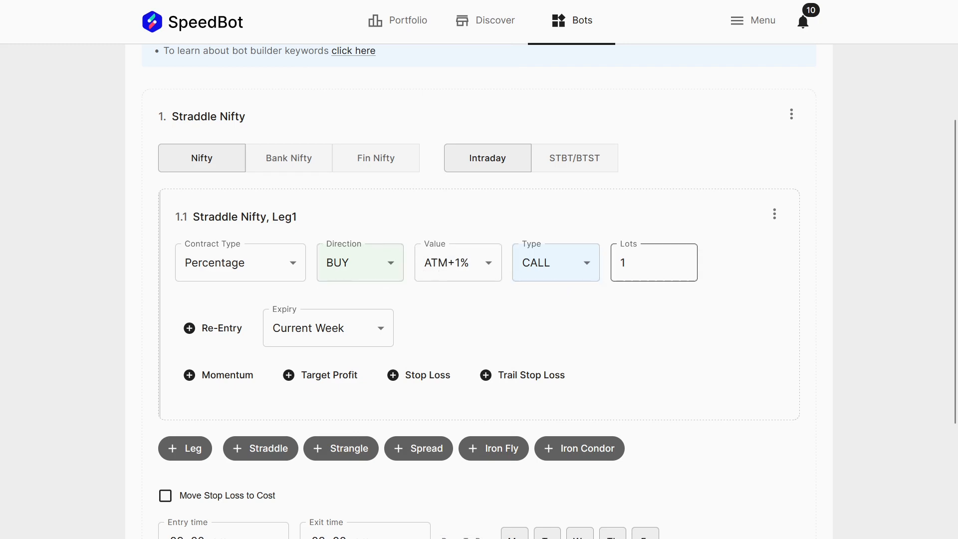
left_click(242, 264)
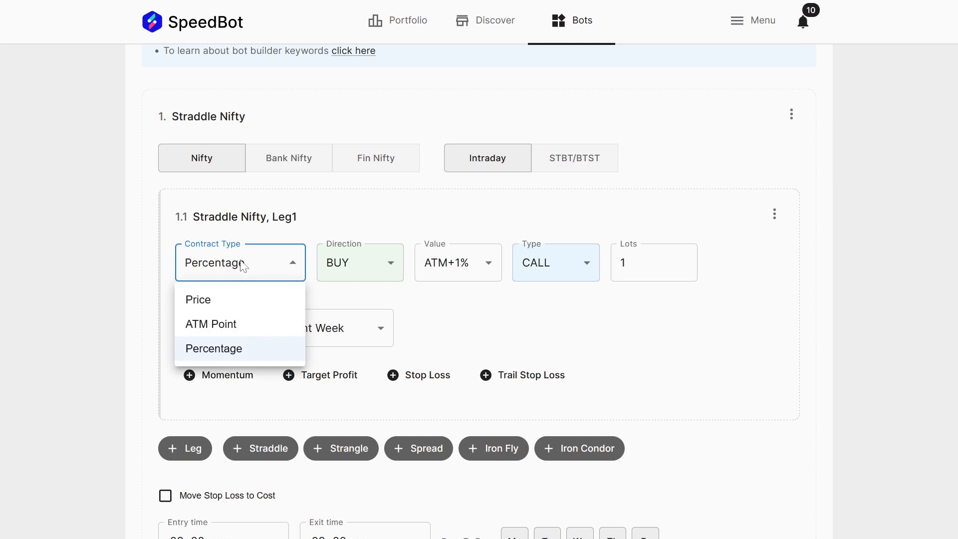
left_click(230, 325)
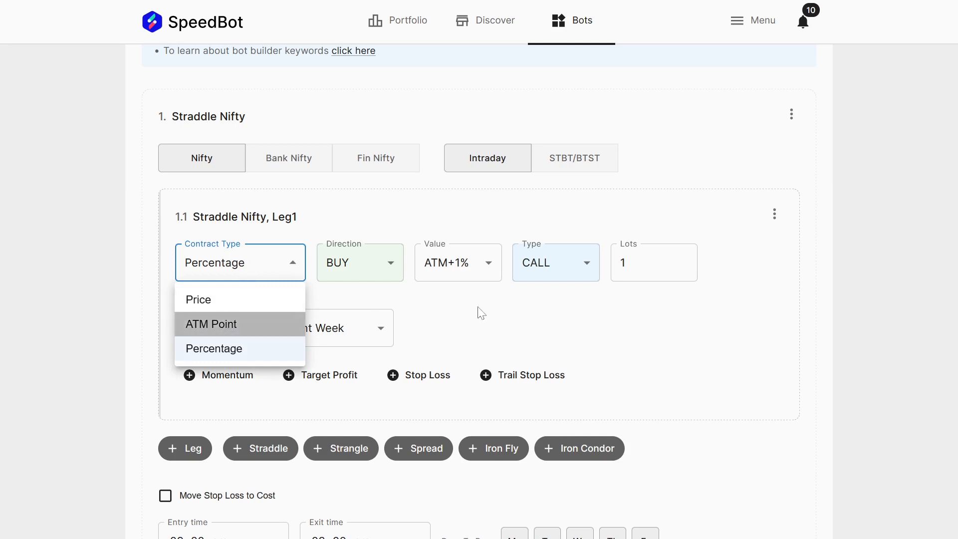
Look through the direction options and the strike value options available for Leg1.
left_click(377, 267)
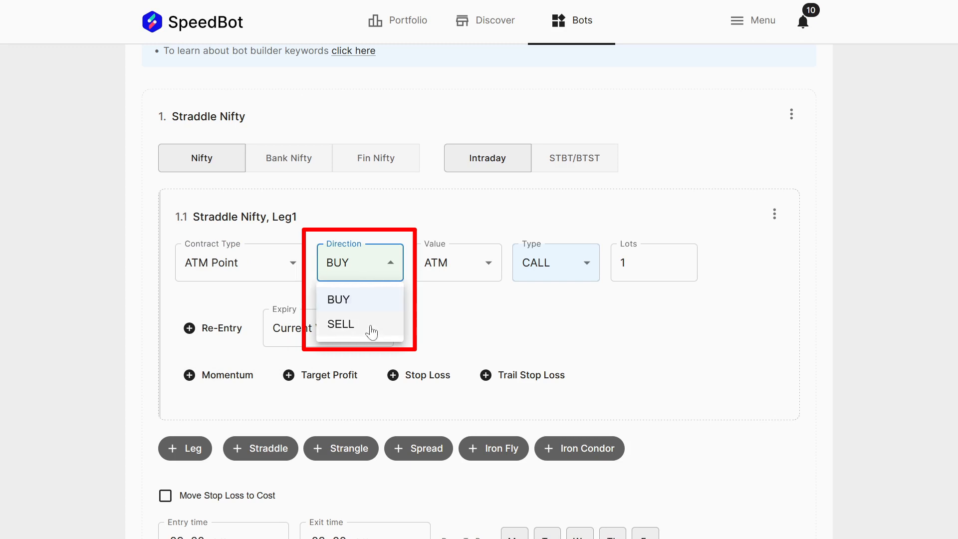
left_click(481, 323)
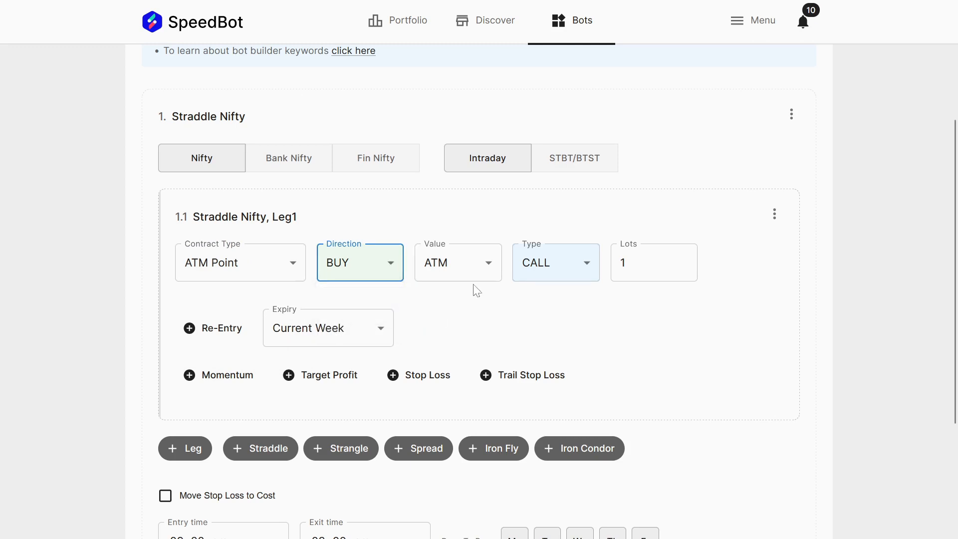
left_click(487, 266)
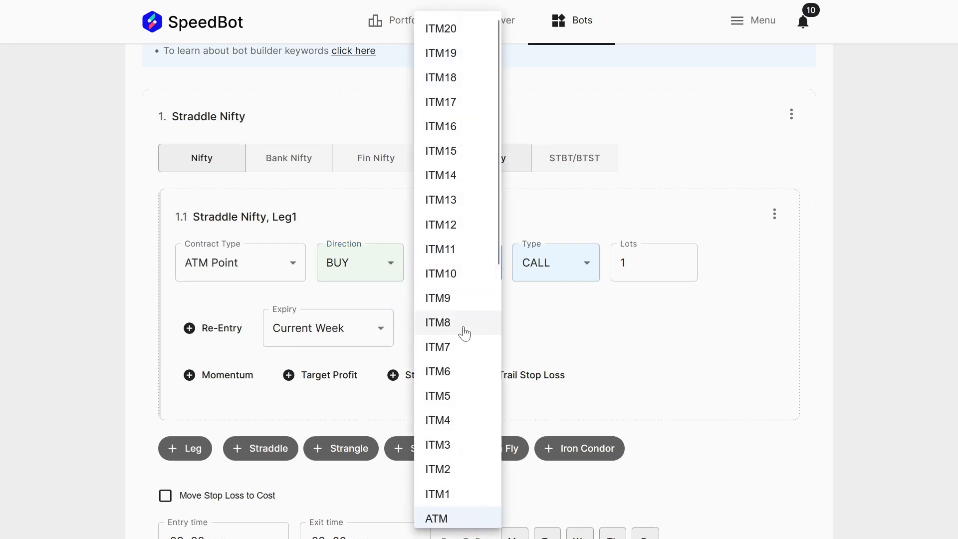
scroll(455, 316, "down", 10)
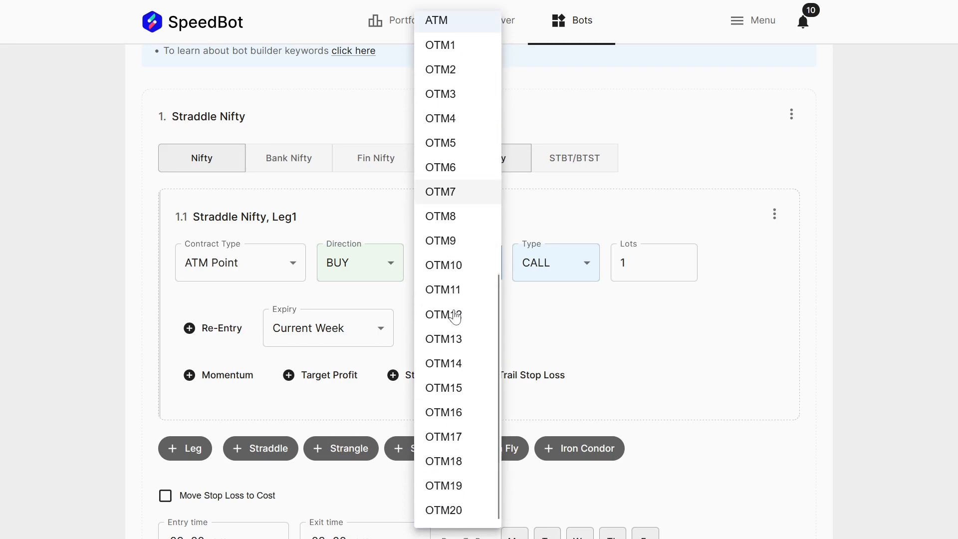
left_click(603, 316)
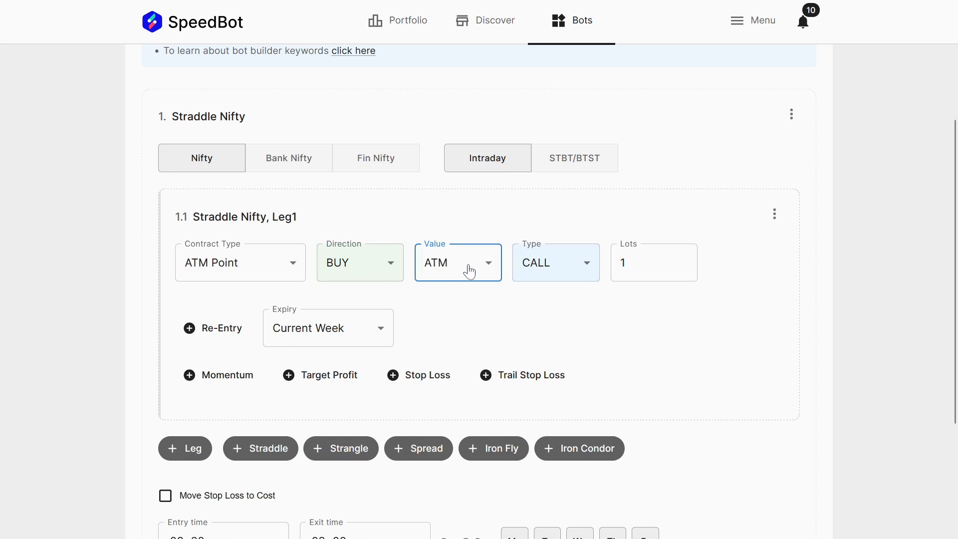
Look through the option type choices and the available leg actions for Leg1.
left_click(588, 268)
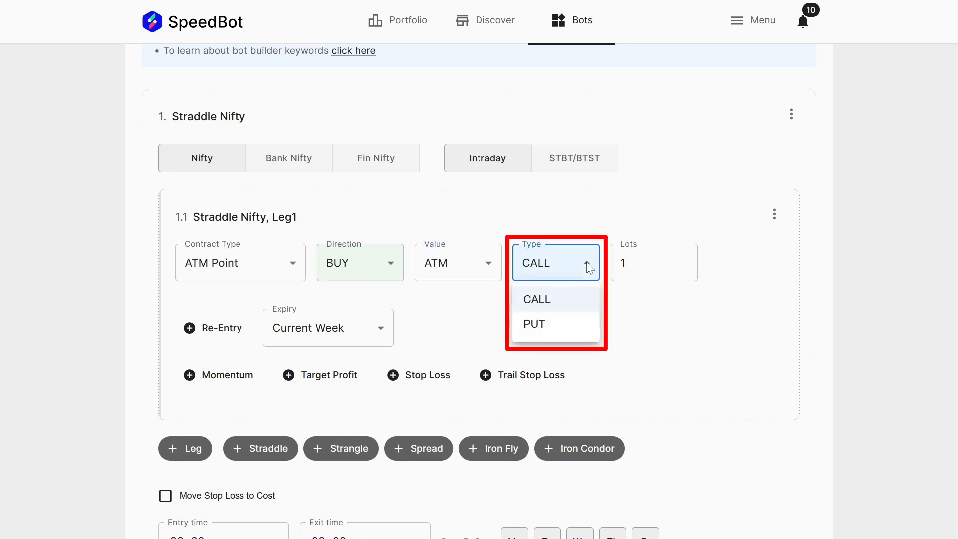
left_click(658, 269)
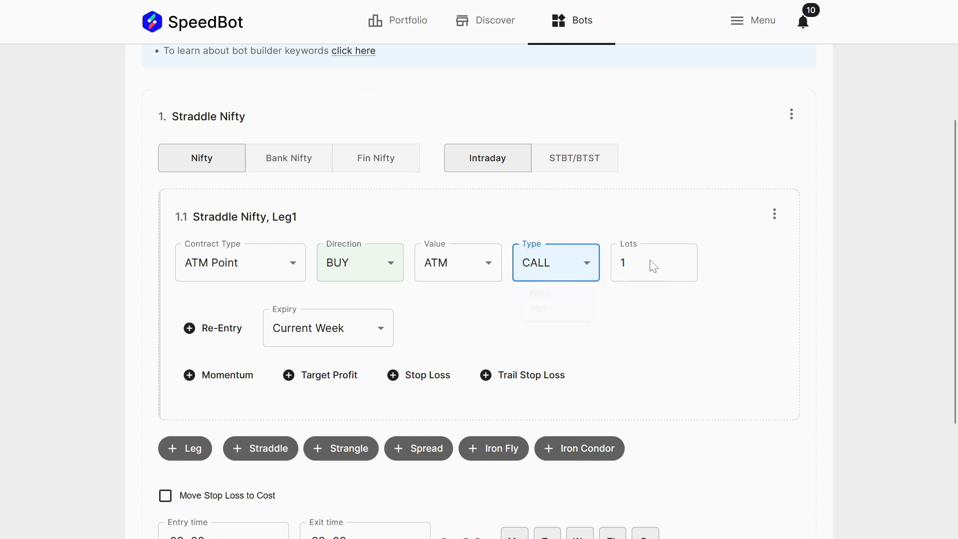
left_click(774, 214)
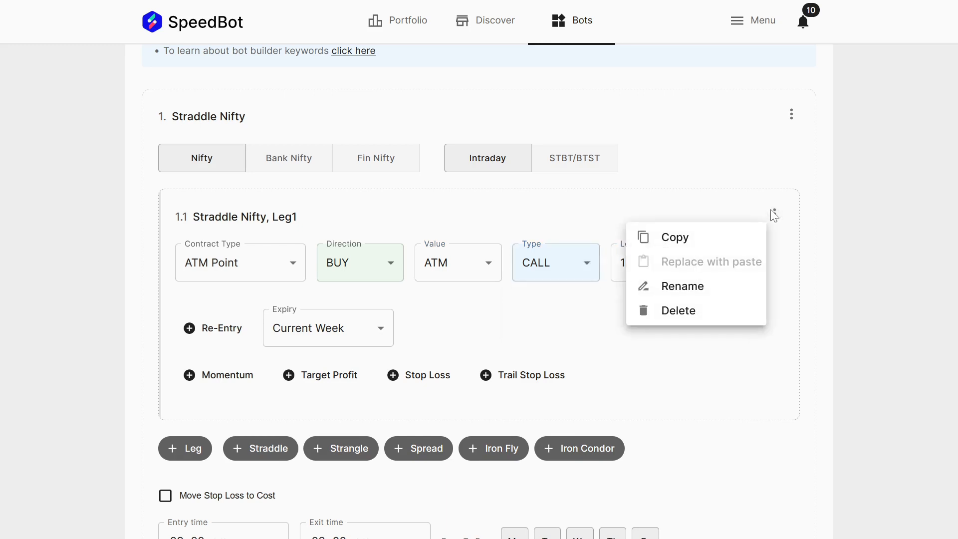
left_click(528, 215)
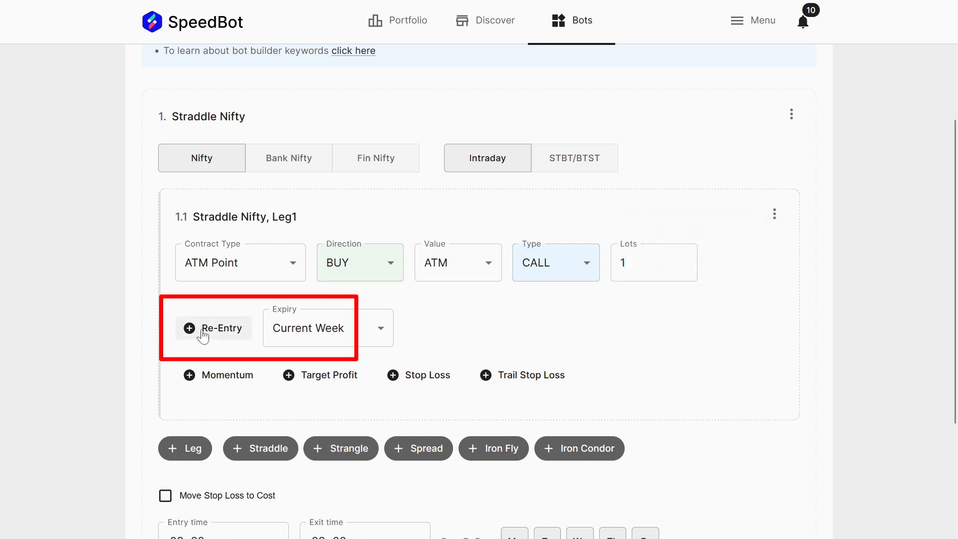
Add a Cost To Cost re-entry with a value of 1 to Leg1.
left_click(203, 333)
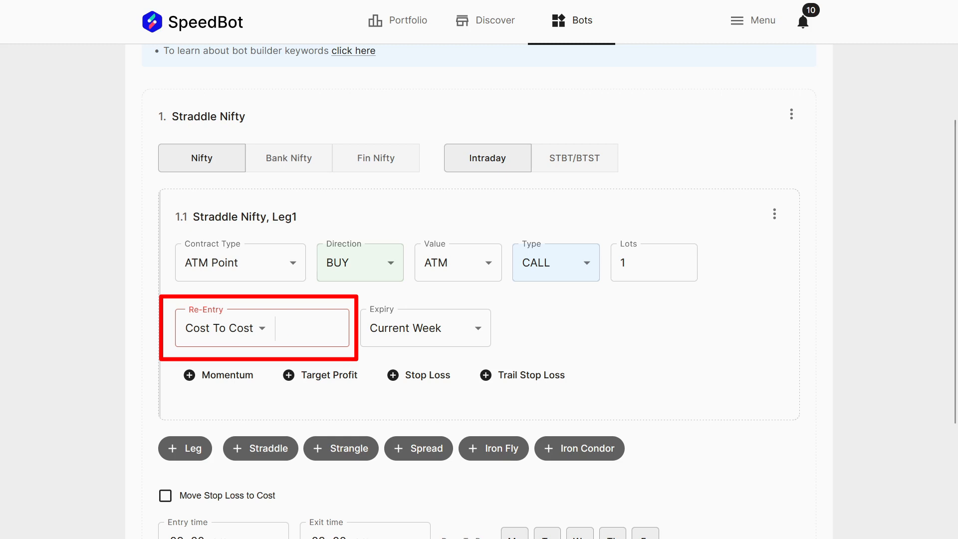
type("1")
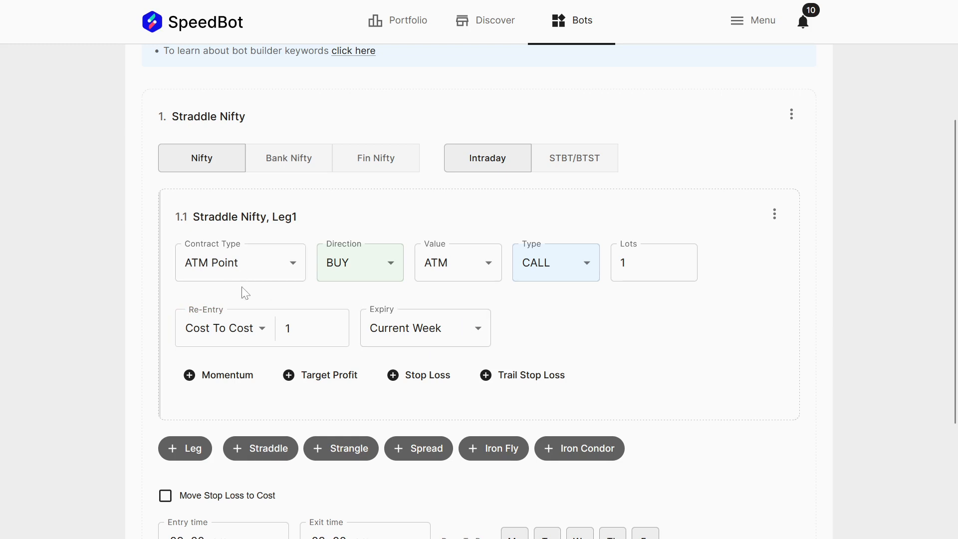
Change Leg1's contract type to Price and add a stop loss of 20 points.
left_click(258, 265)
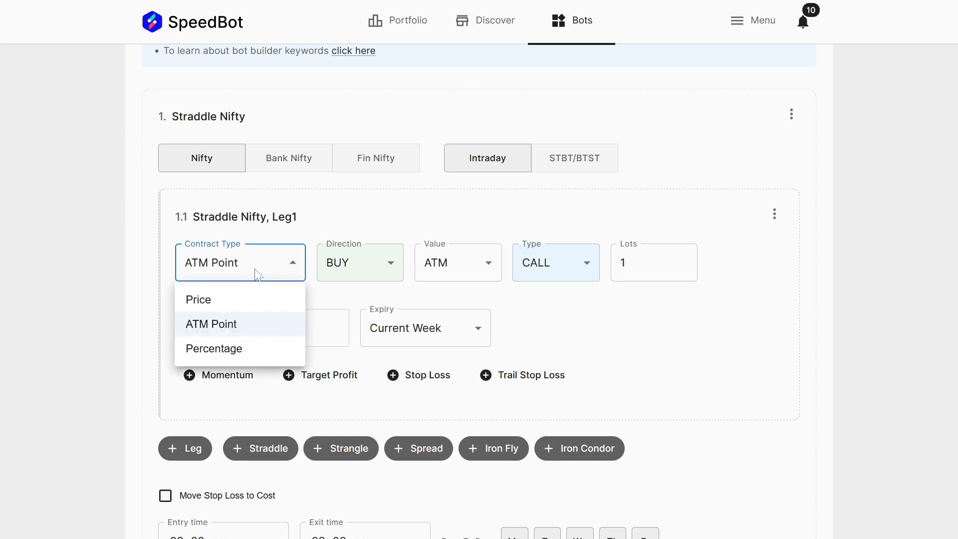
left_click(226, 311)
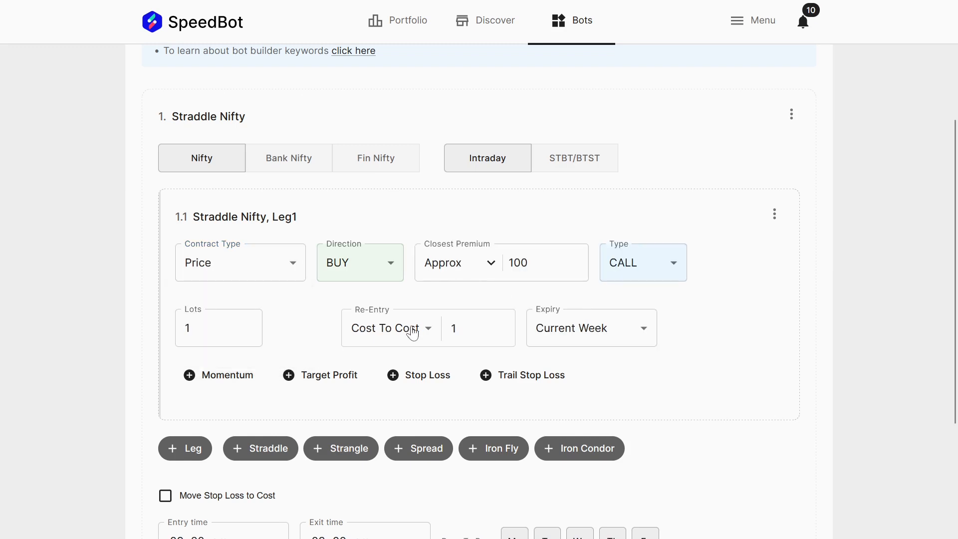
left_click(421, 379)
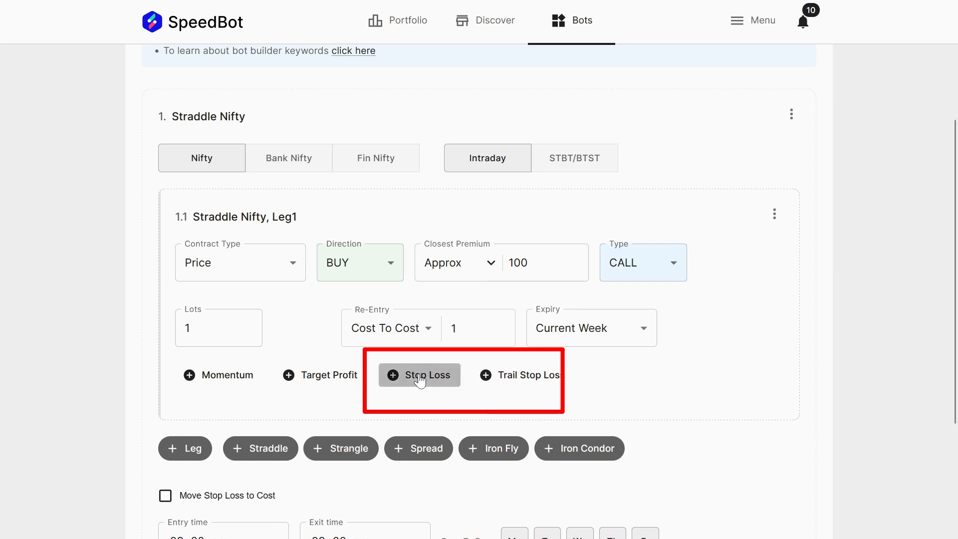
left_click(428, 389)
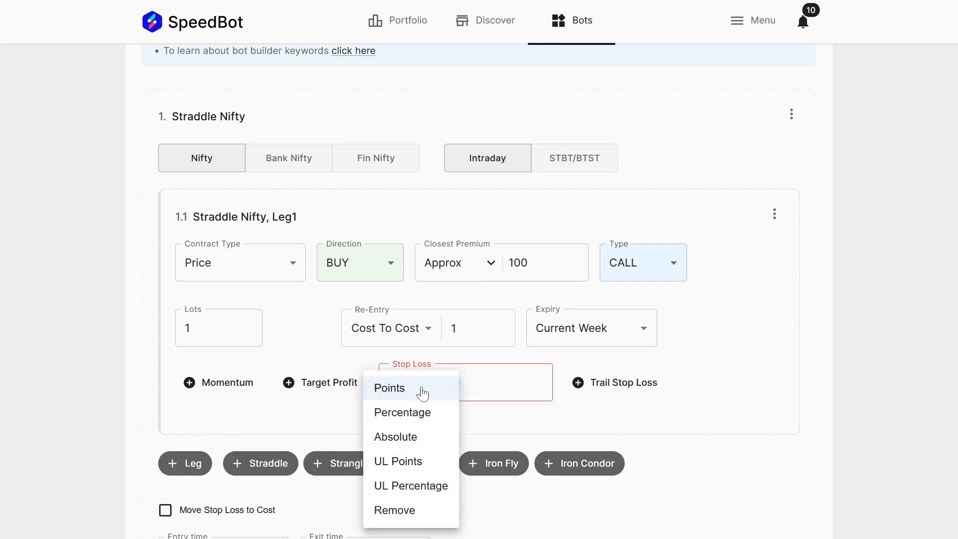
left_click(486, 399)
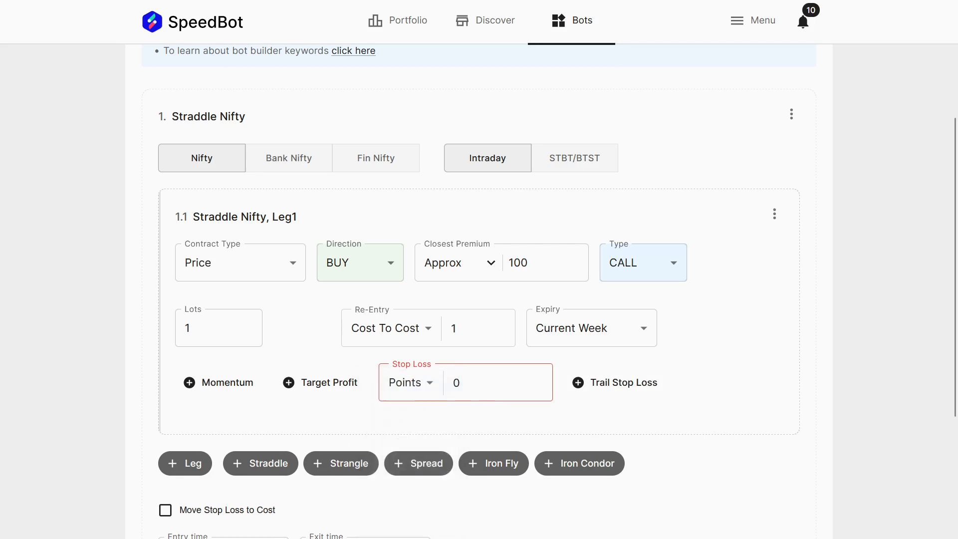
type("2")
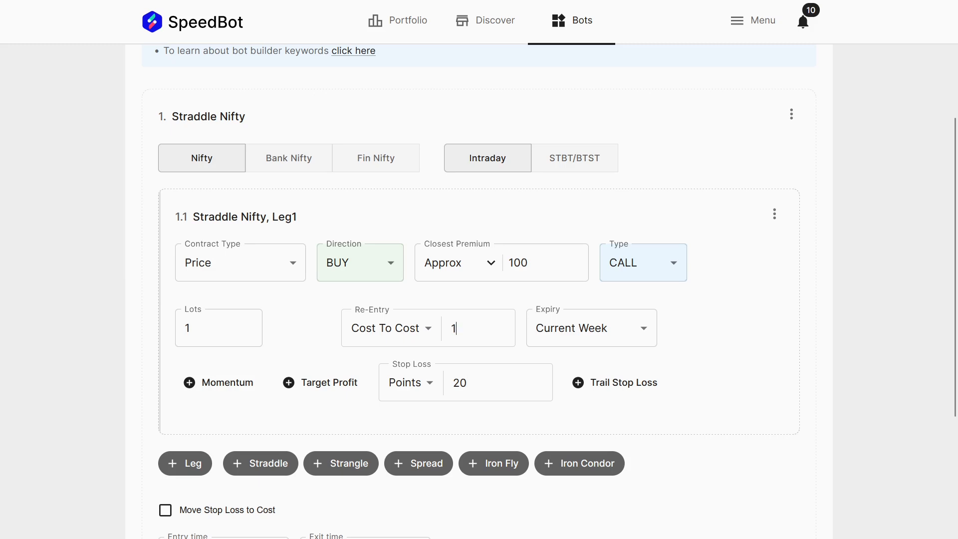
Remove the re-entry from Leg1 and check the available expiry options.
left_click(387, 332)
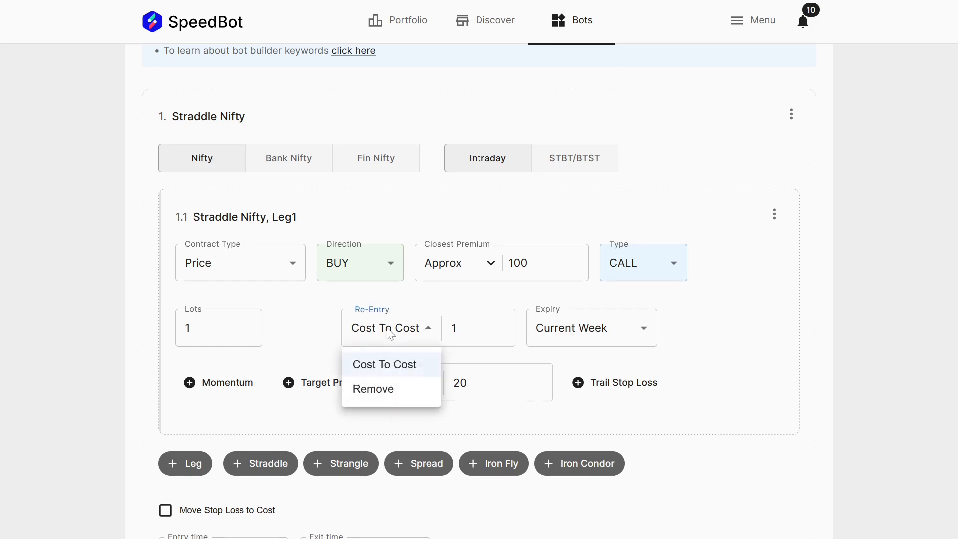
left_click(393, 396)
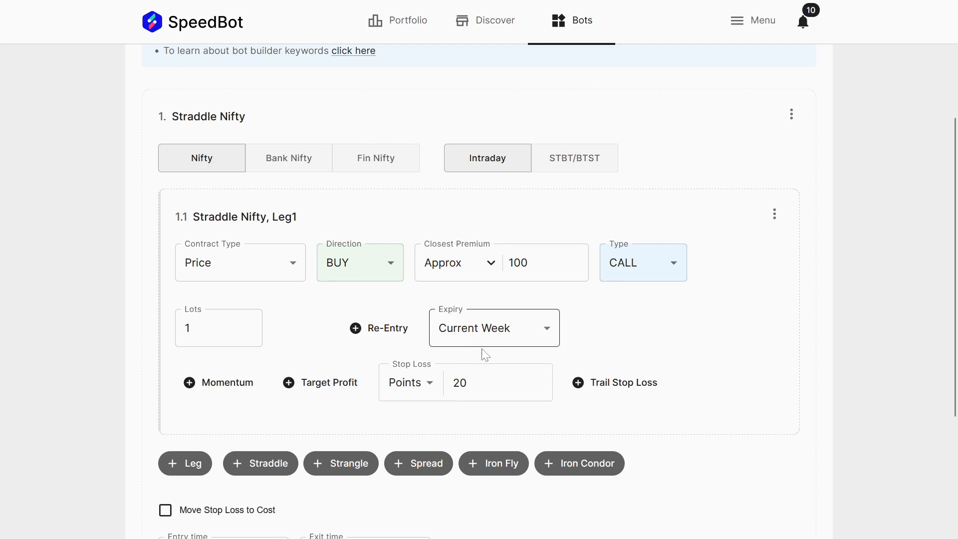
left_click(529, 331)
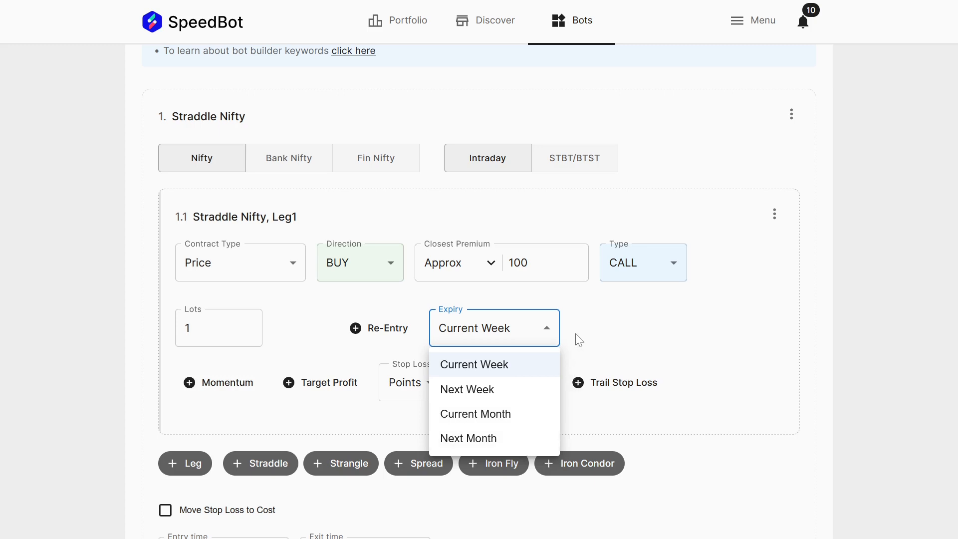
left_click(593, 325)
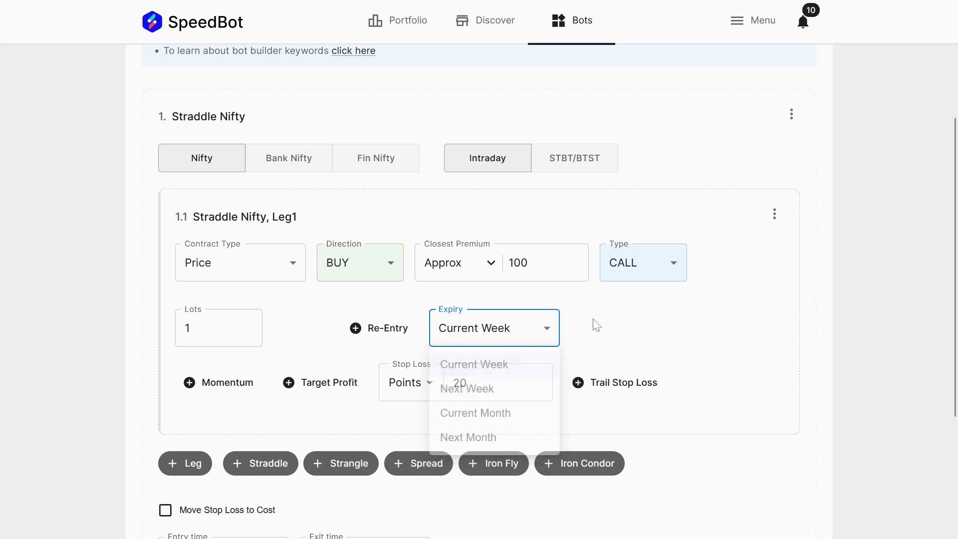
Add a momentum condition of 20 points to Leg1.
left_click(225, 389)
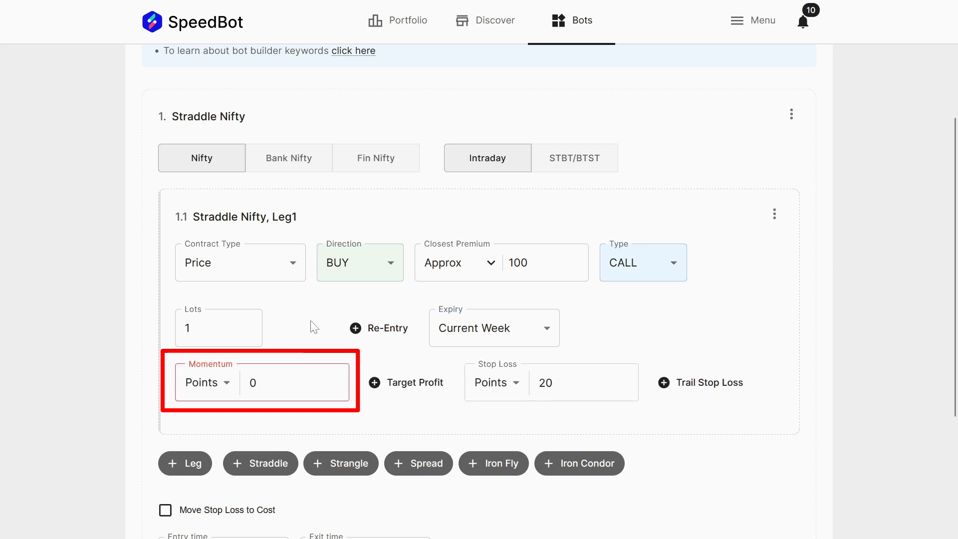
scroll(314, 326, "down", 2)
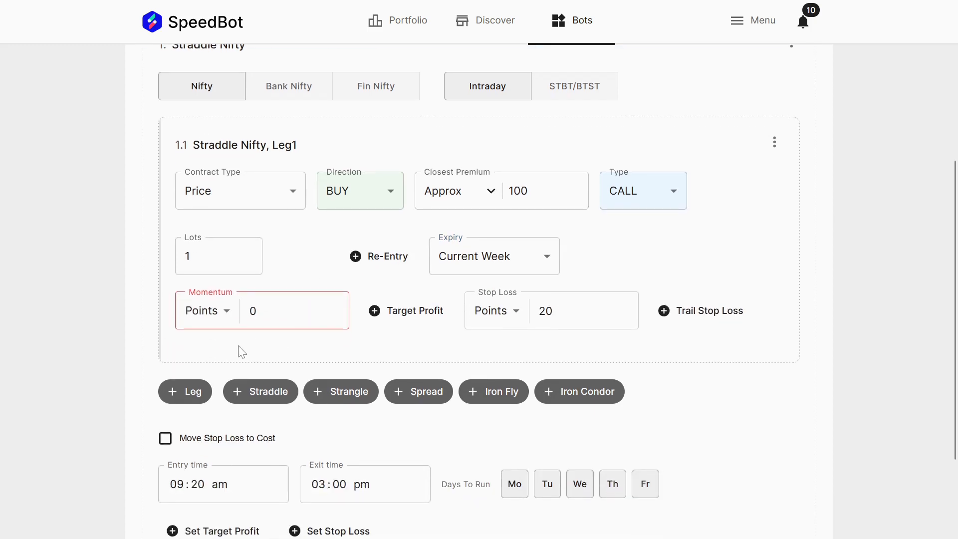
left_click(220, 313)
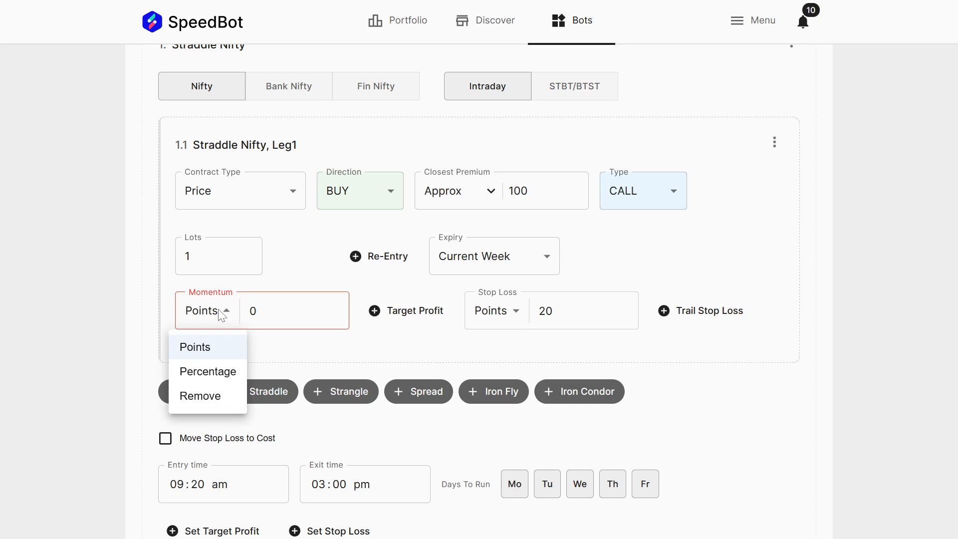
left_click(206, 349)
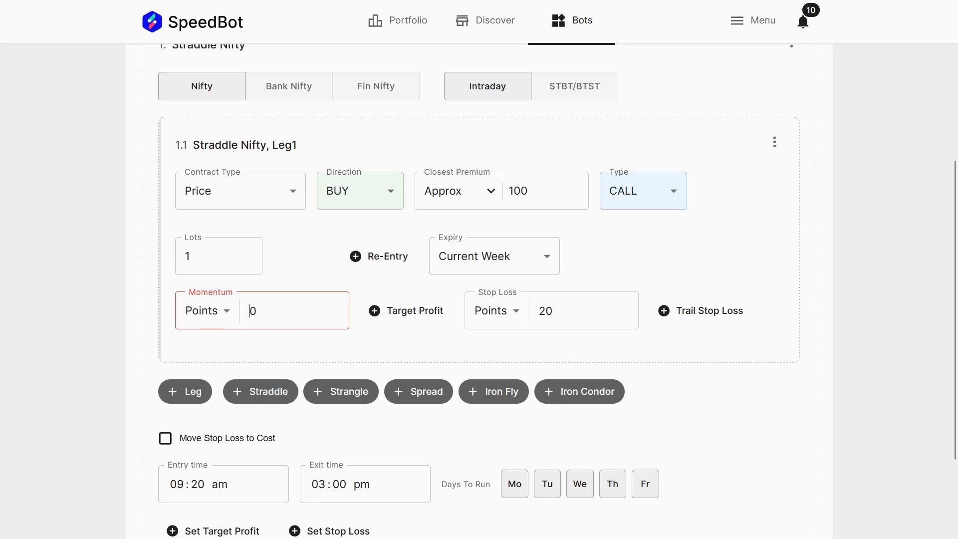
type("2")
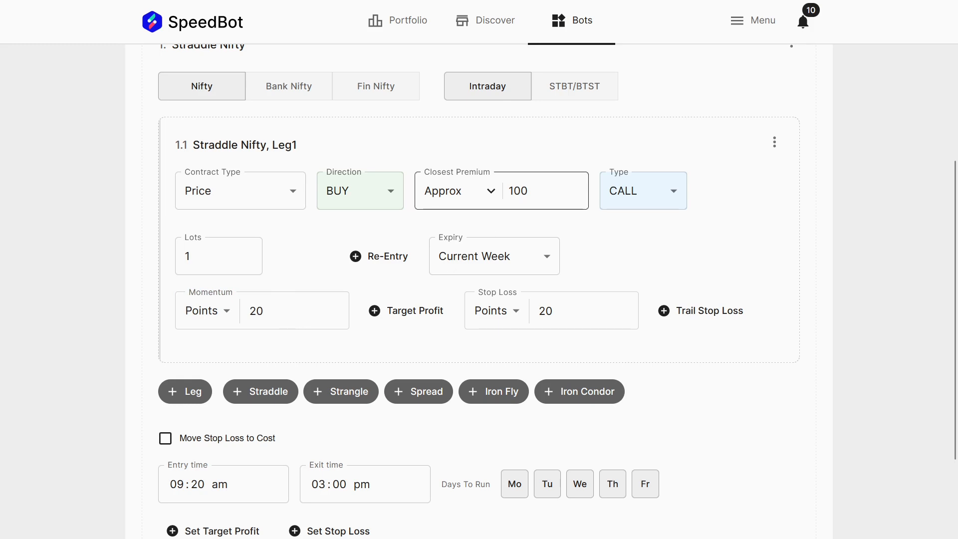
Switch Leg1's momentum to Percentage and set its value to 25.
left_click(545, 191)
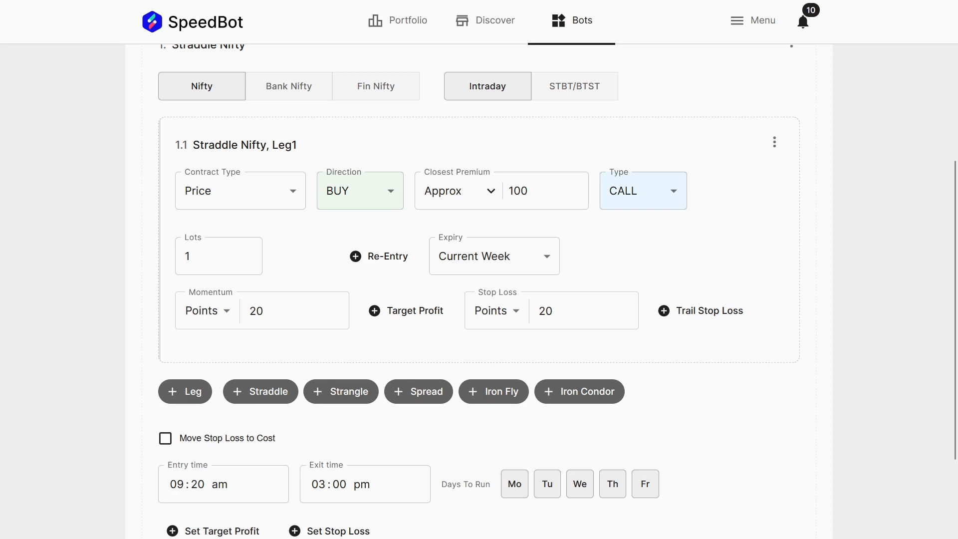
left_click(213, 313)
left_click(220, 373)
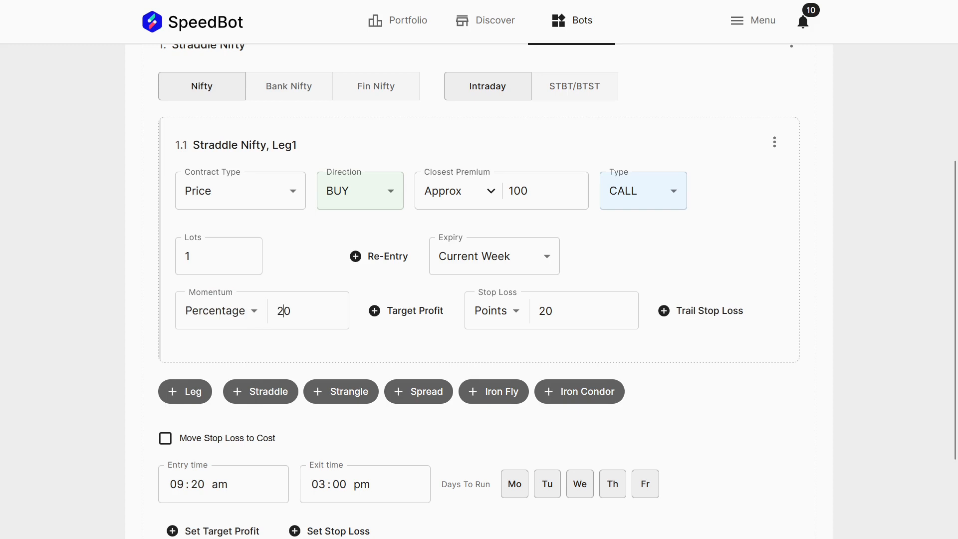
key("BackSpace")
type("5")
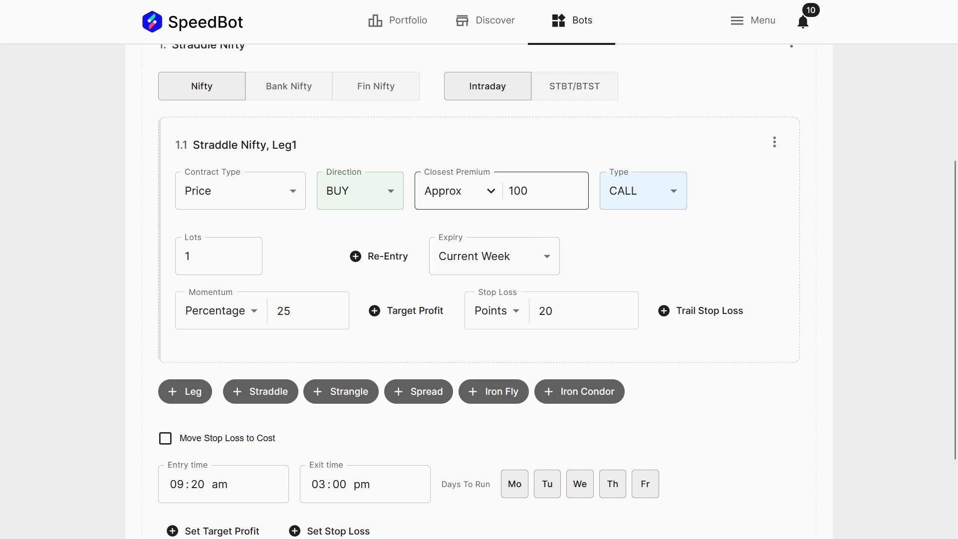
Set Leg1's closest premium value to 150.
left_click(529, 191)
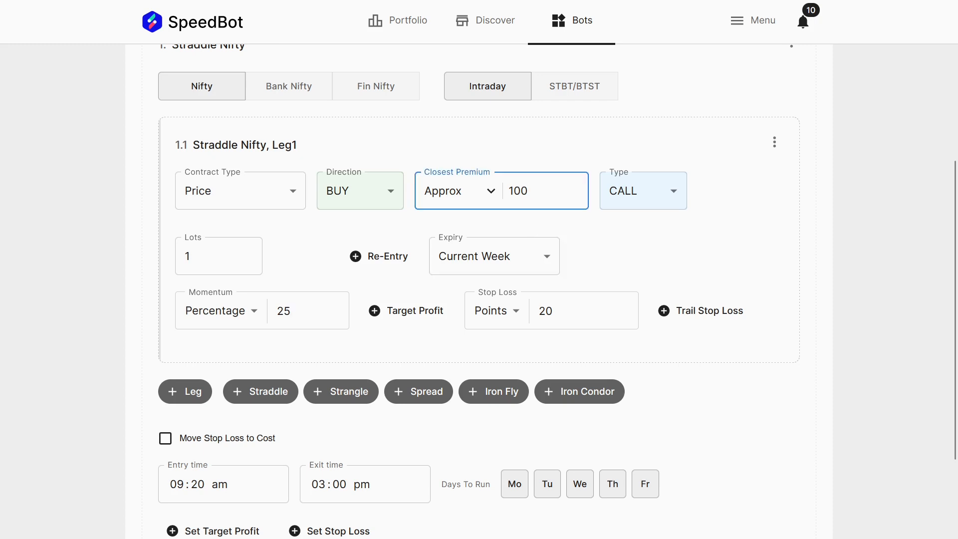
key("Left")
key("BackSpace")
type("5")
left_click(494, 234)
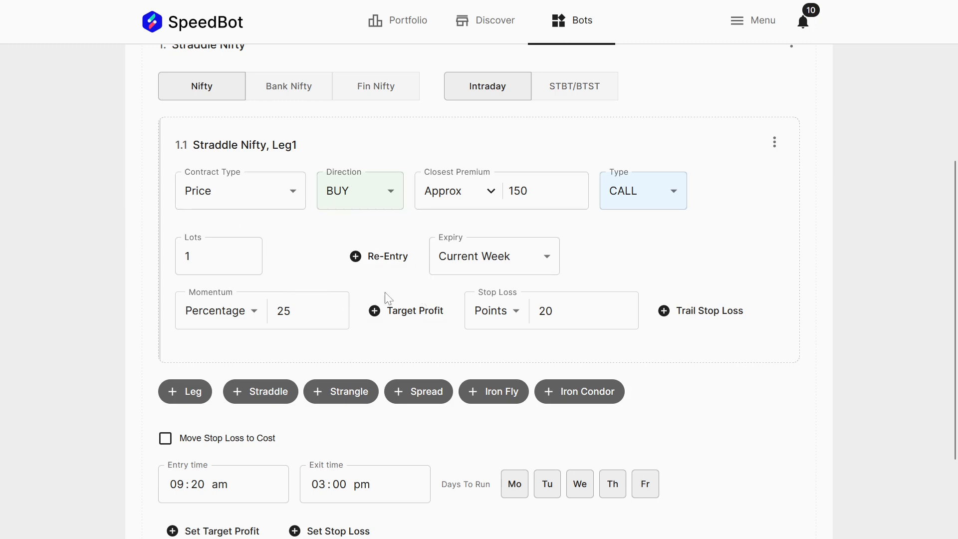
Remove the momentum condition from Leg1.
left_click(231, 314)
left_click(213, 399)
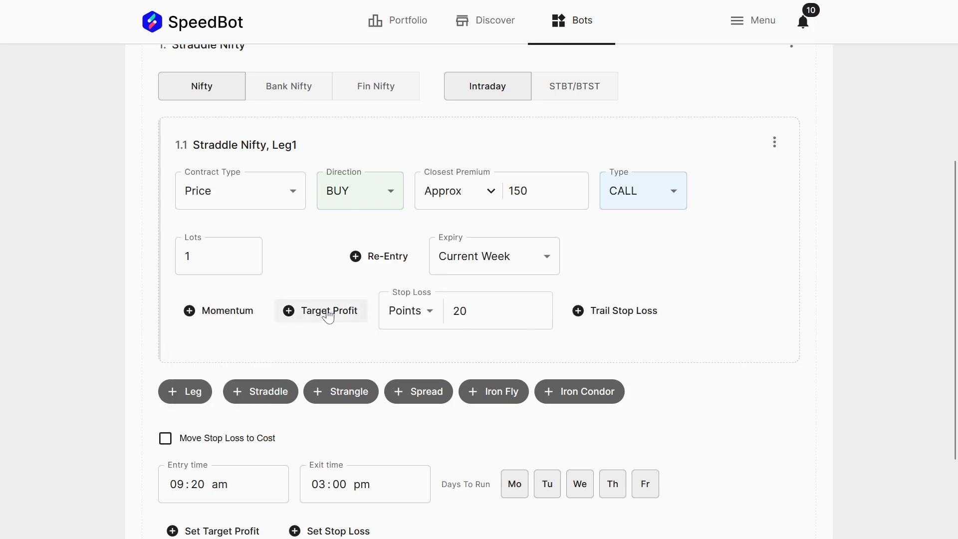
Add a target profit of 50 points to Leg1.
left_click(328, 316)
left_click(307, 313)
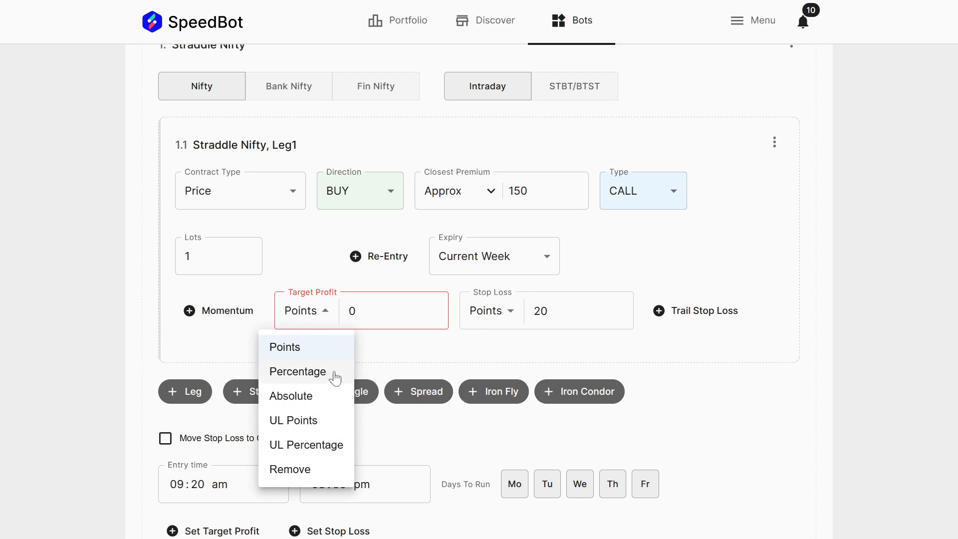
left_click(349, 322)
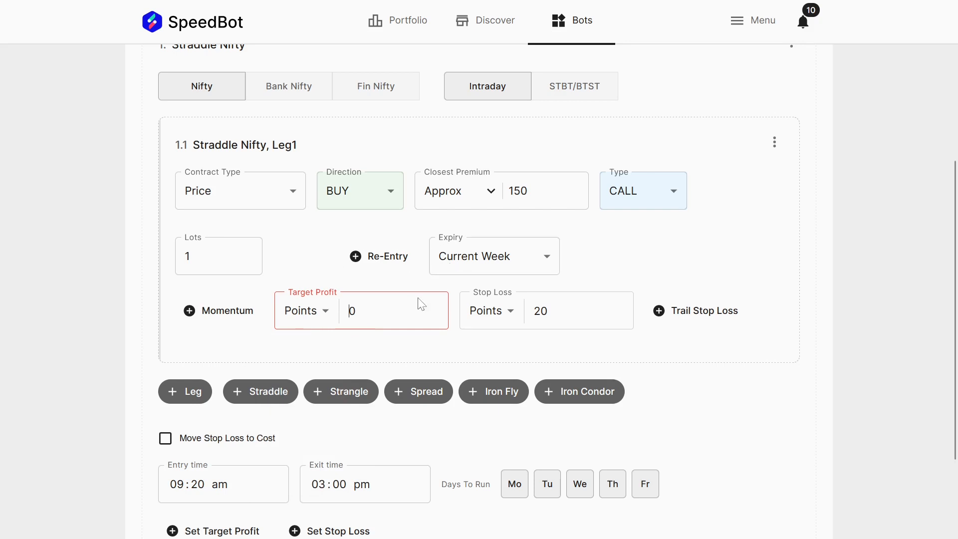
type("5")
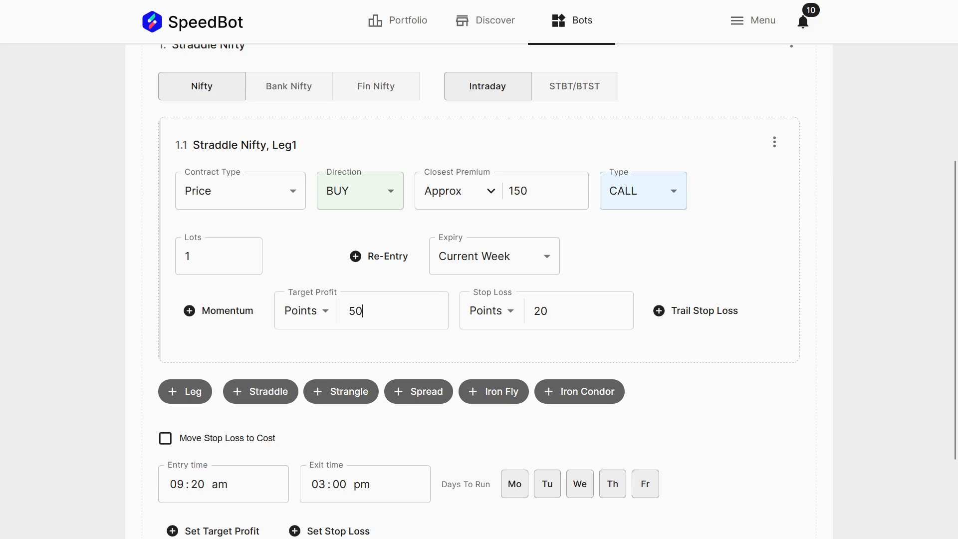
scroll(197, 186, "up", 2)
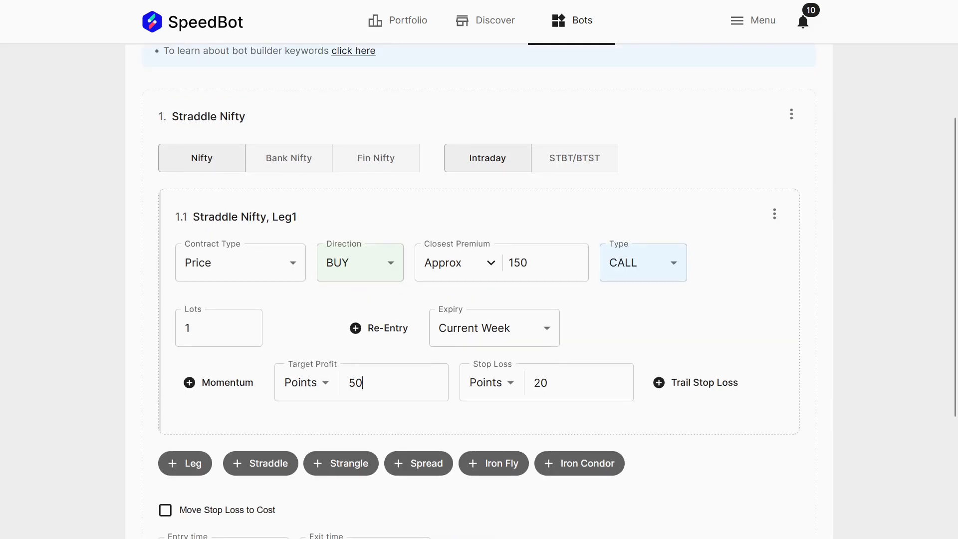
scroll(381, 339, "down", 2)
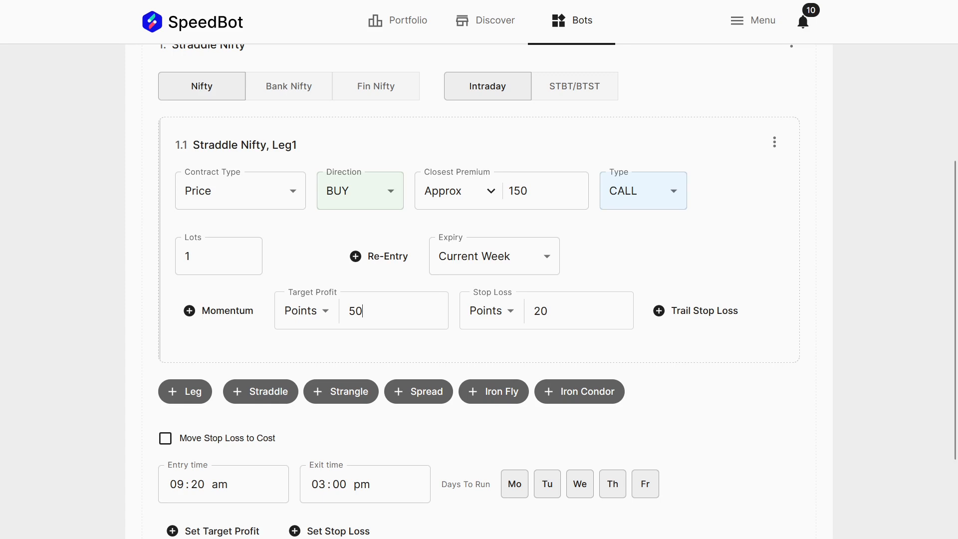
Switch Leg1's target profit to Percentage, change it on to Absolute, and set its value to 500.
left_click(310, 317)
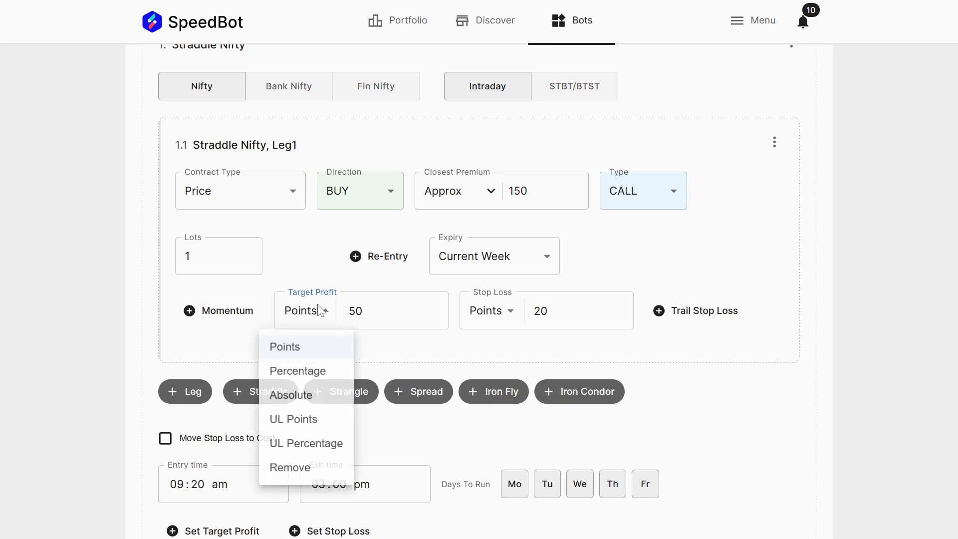
left_click(320, 374)
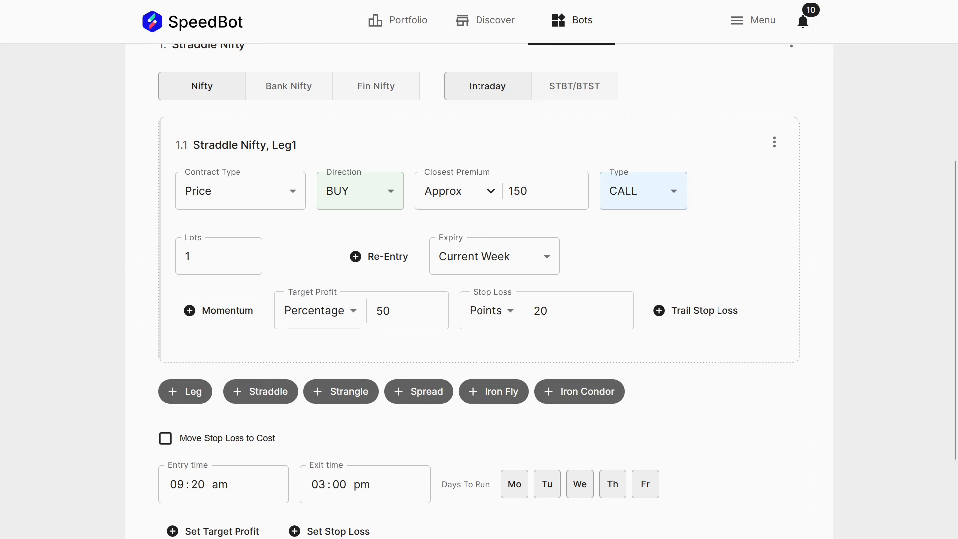
left_click(353, 311)
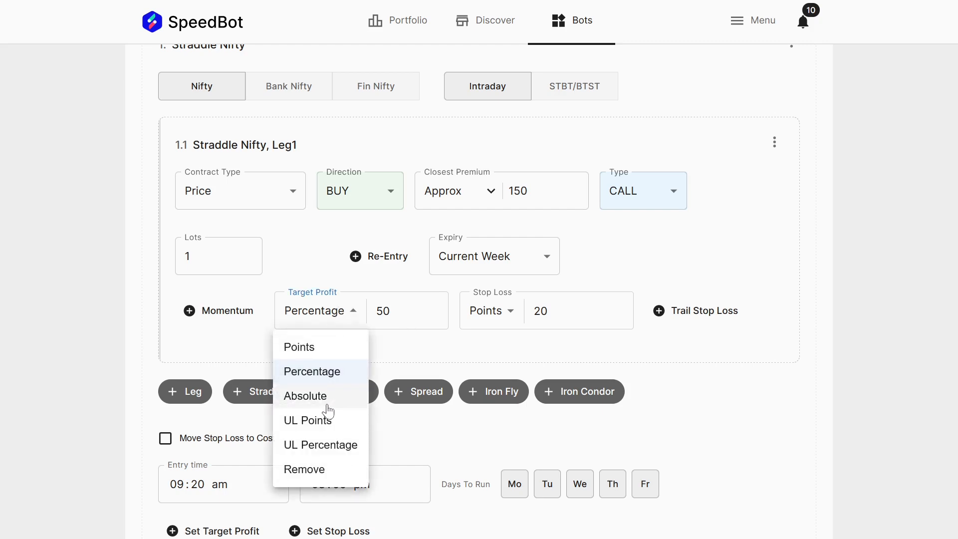
left_click(328, 404)
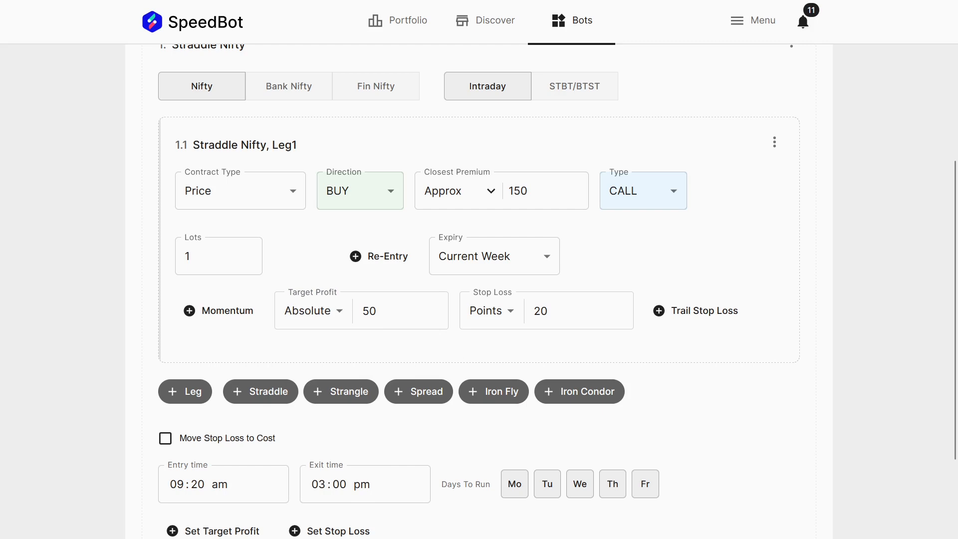
double_click(370, 311)
type("5000")
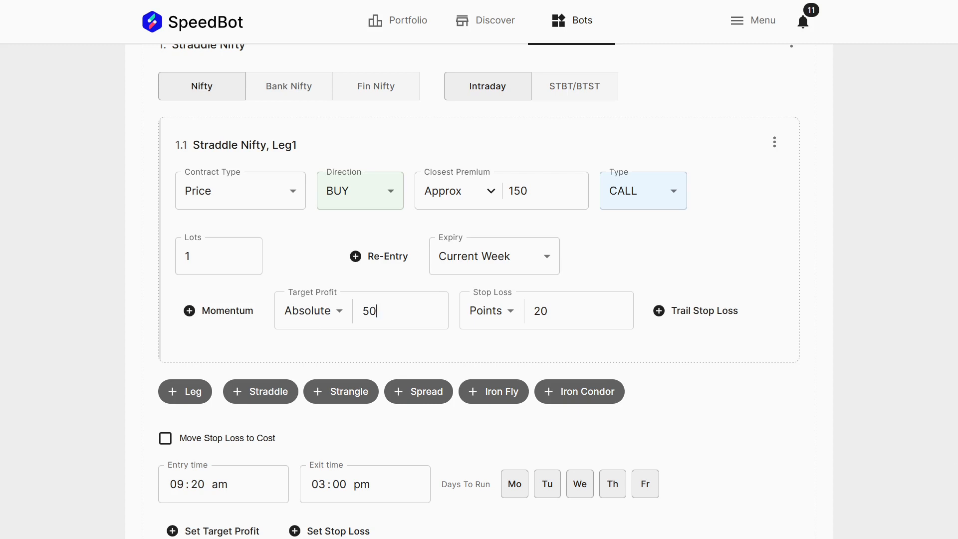
key("BackSpace")
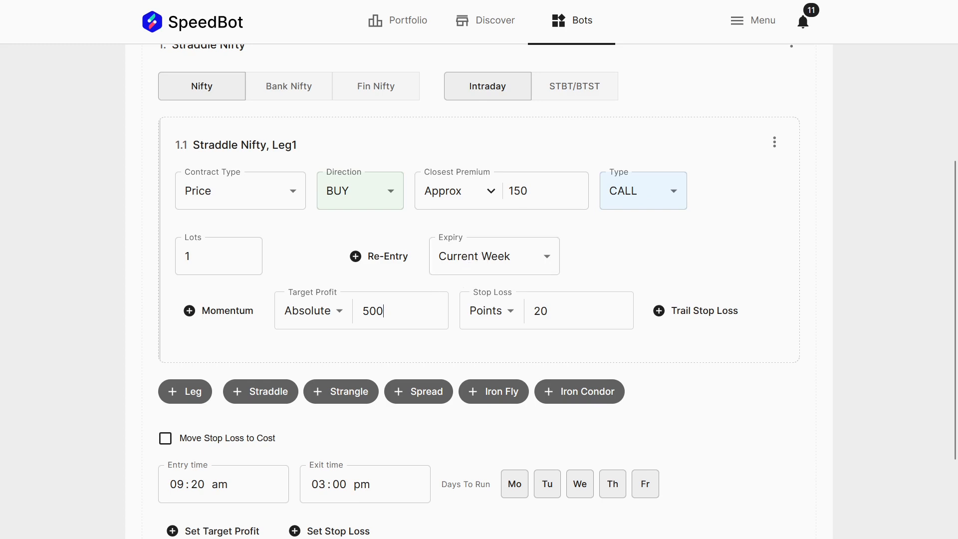
double_click(392, 310)
left_click(392, 310)
Switch Leg1's target profit to UL Points and set its value to 50.
left_click(327, 313)
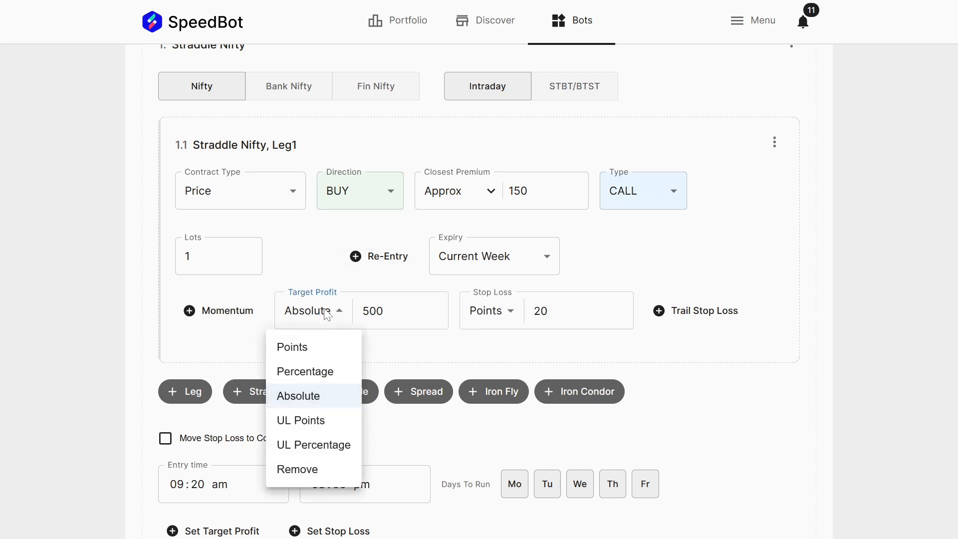
left_click(310, 424)
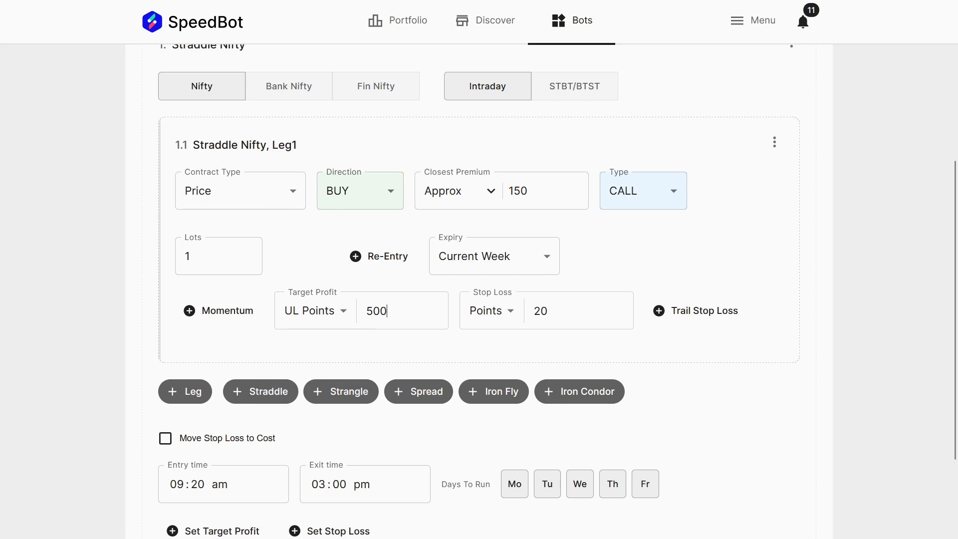
key("BackSpace")
Switch Leg1's target profit to UL Percentage with a value of 2.
left_click(328, 319)
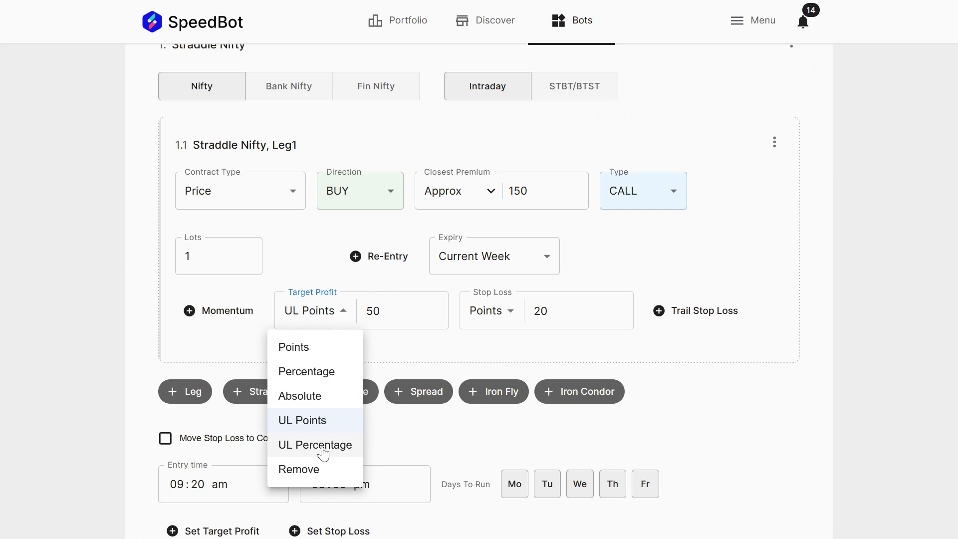
left_click(323, 451)
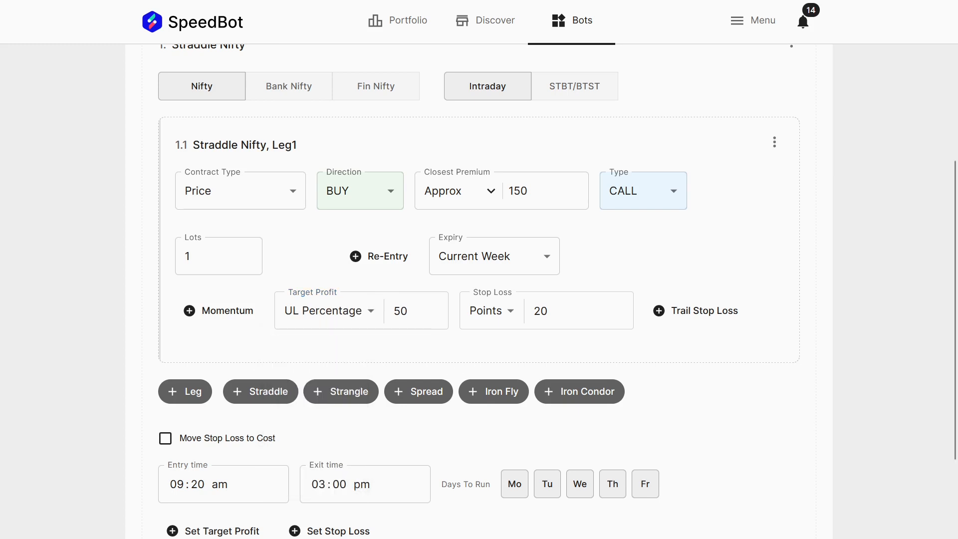
key("BackSpace")
key("BackSpace")
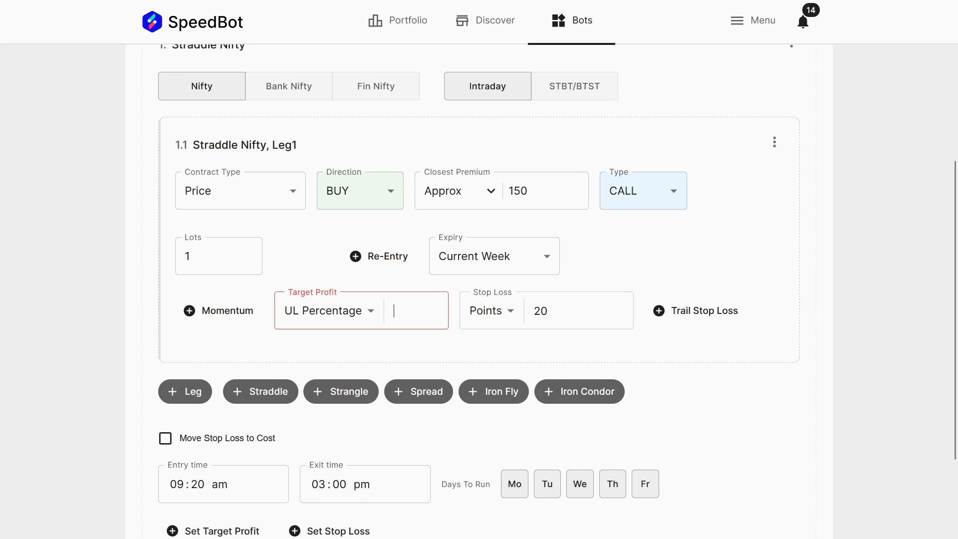
type("2")
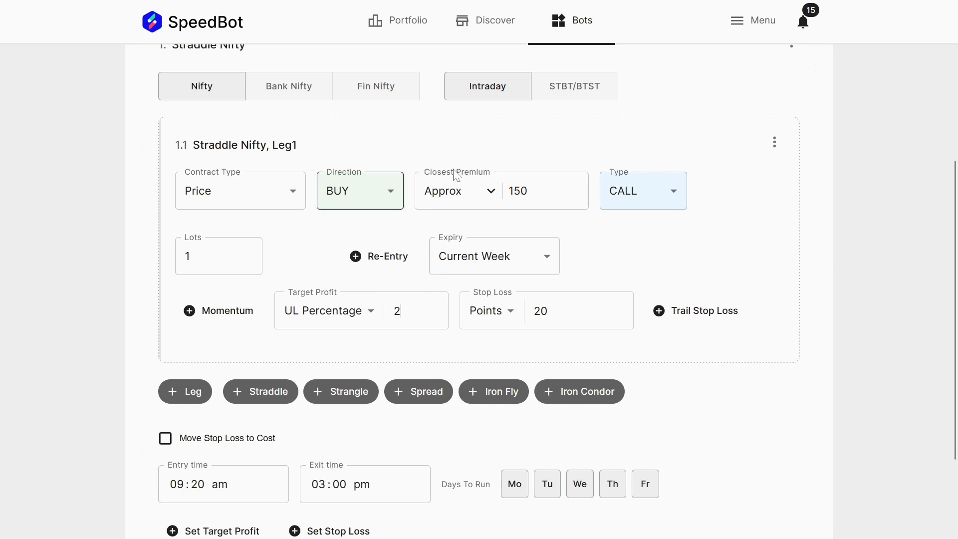
Remove both the target profit and the stop loss from Leg1.
left_click(331, 313)
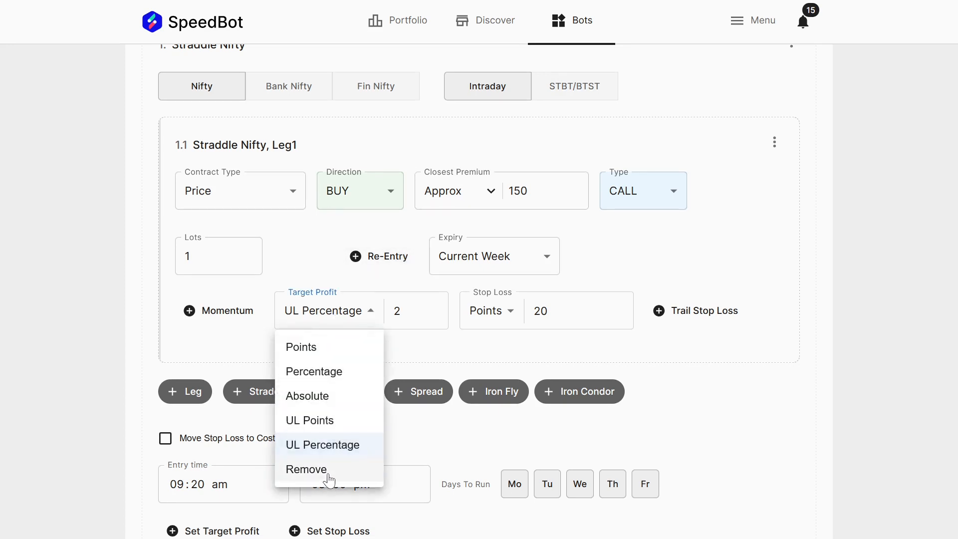
key("Return")
left_click(419, 315)
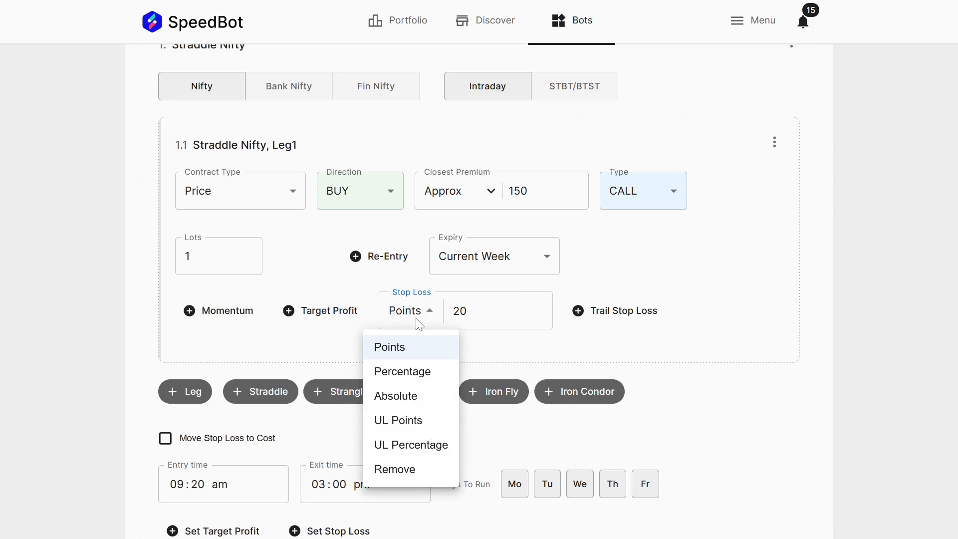
left_click(402, 472)
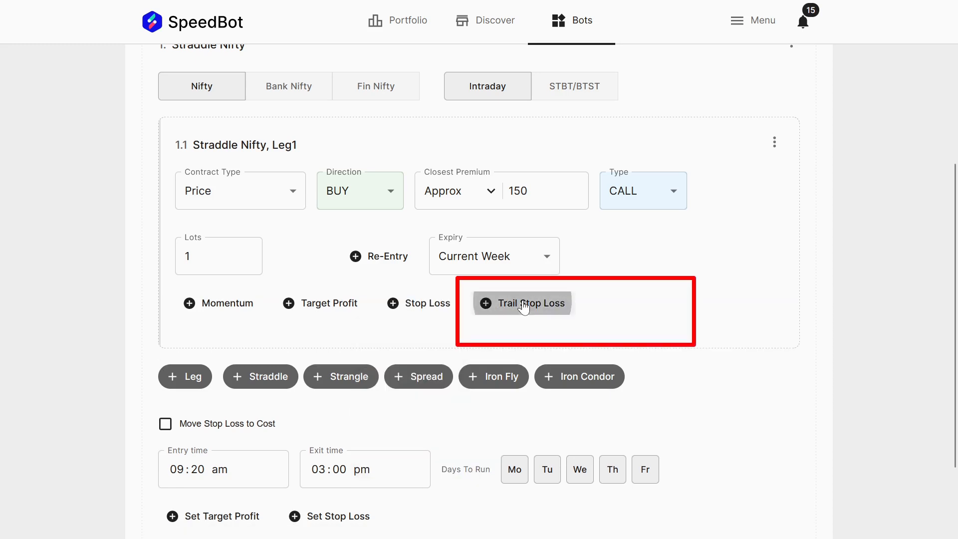
Add a trail stop loss in Points to Leg1 with values 50 and 25, and set the closest premium to 100.
left_click(524, 307)
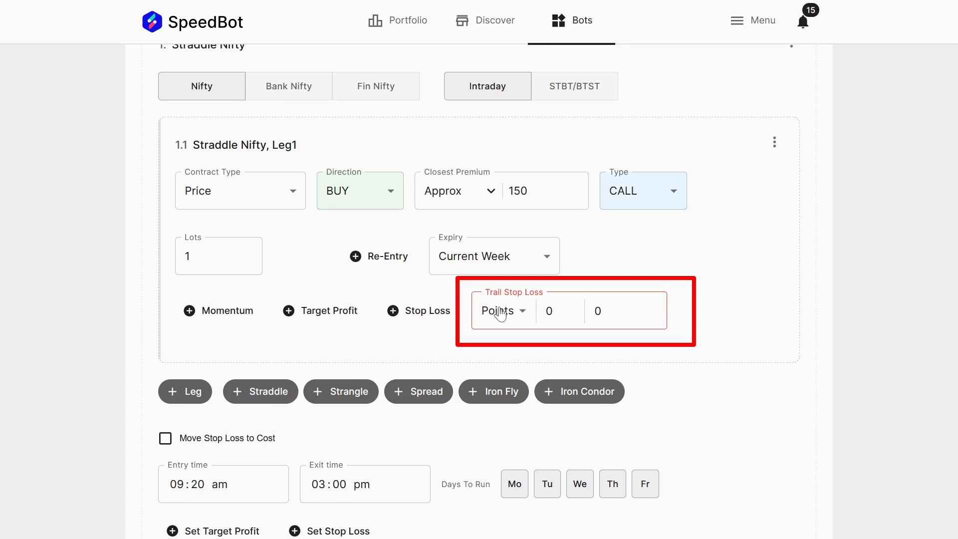
left_click(500, 313)
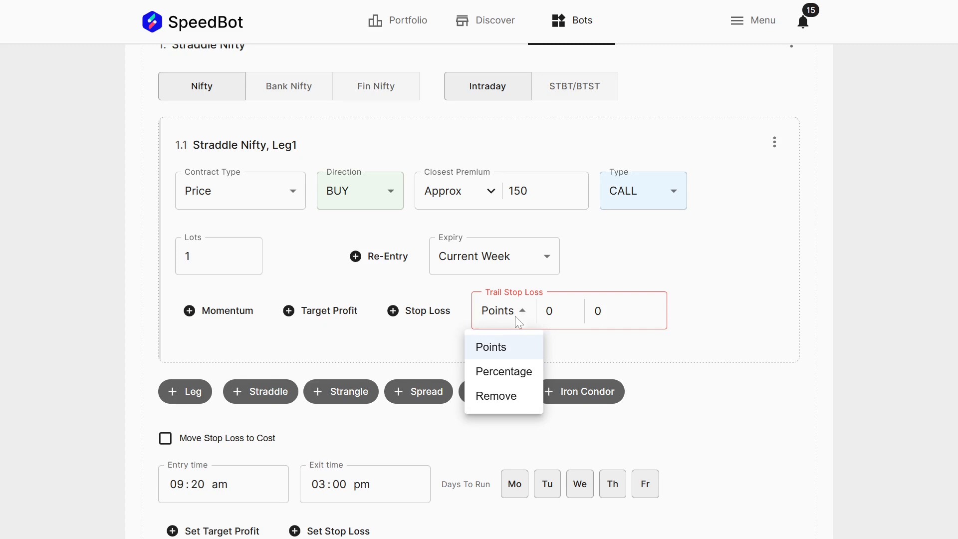
left_click(555, 315)
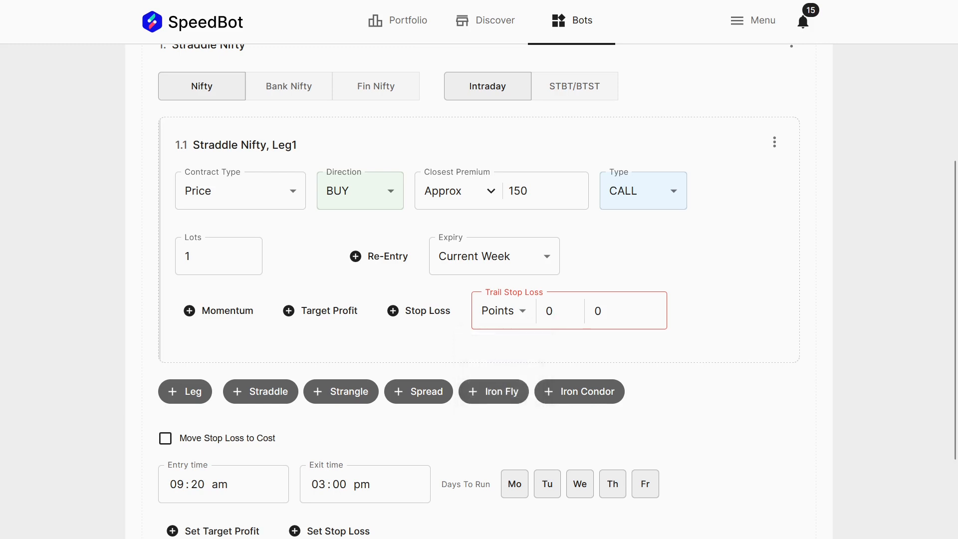
double_click(552, 310)
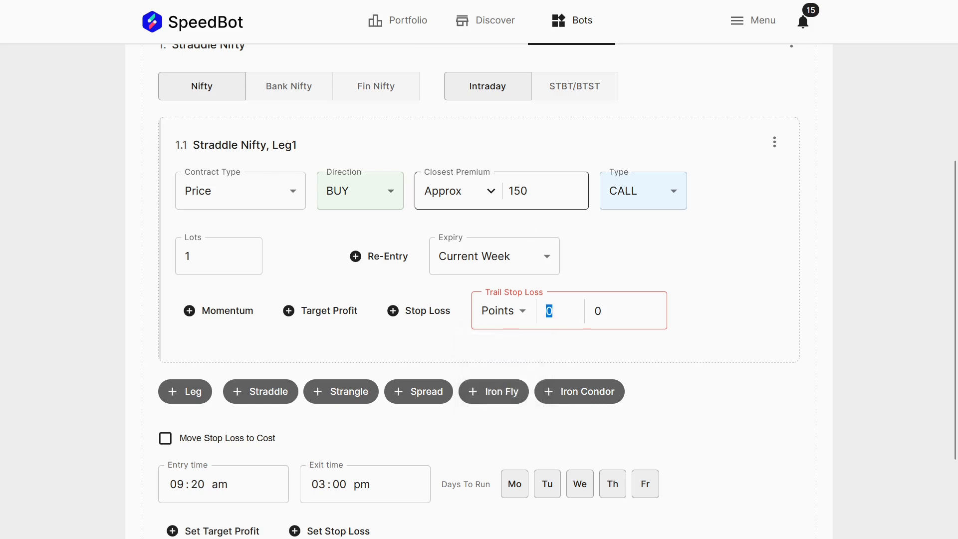
left_click(521, 191)
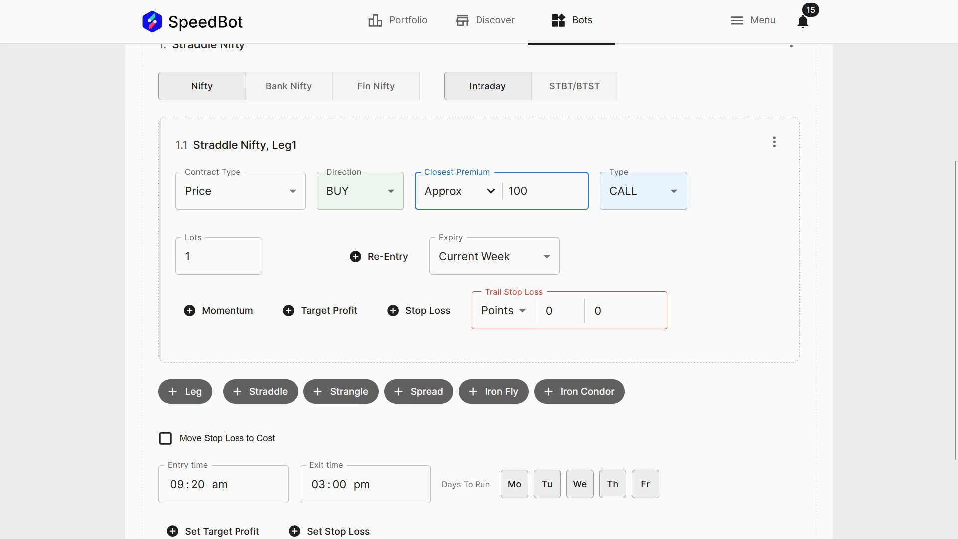
double_click(549, 311)
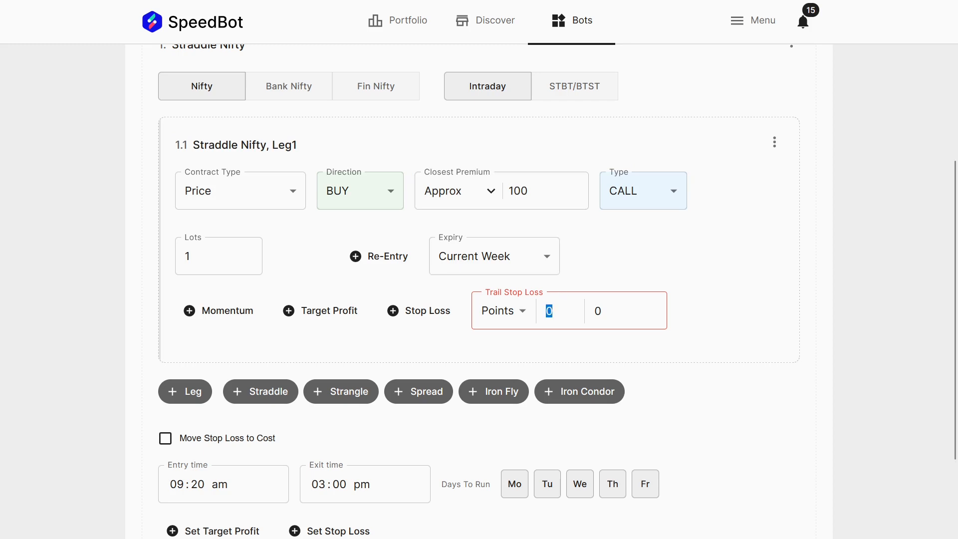
type("5")
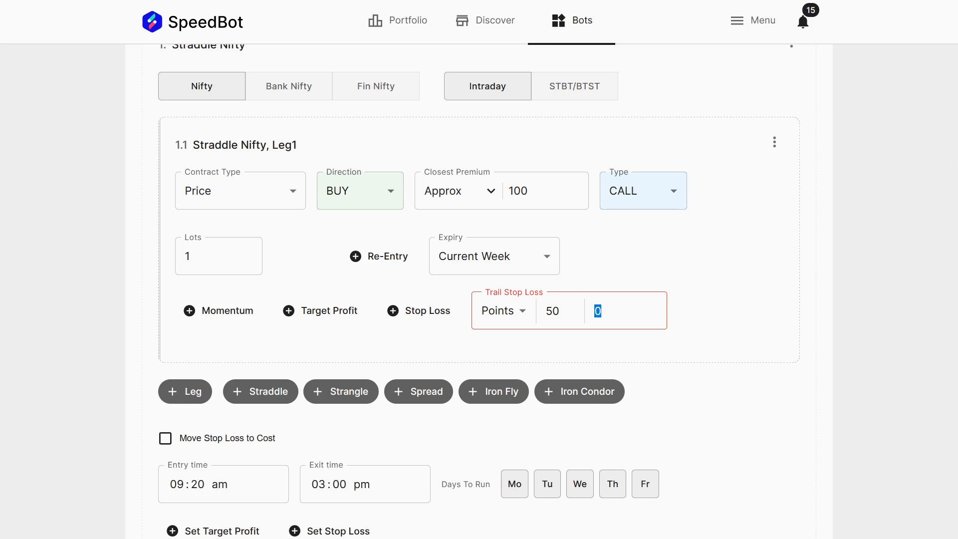
type("25")
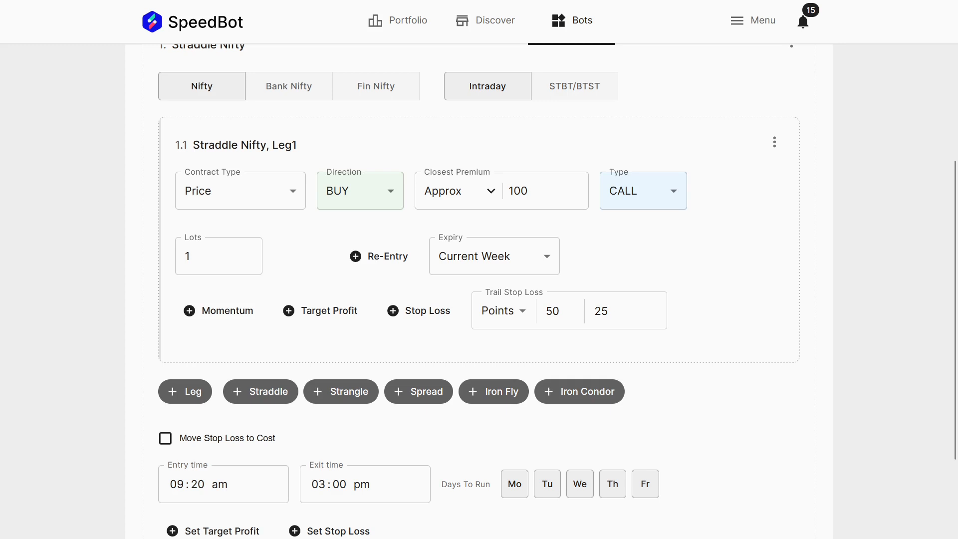
Switch Leg1's trail stop loss type to Percentage.
double_click(601, 311)
left_click(608, 310)
left_click(509, 313)
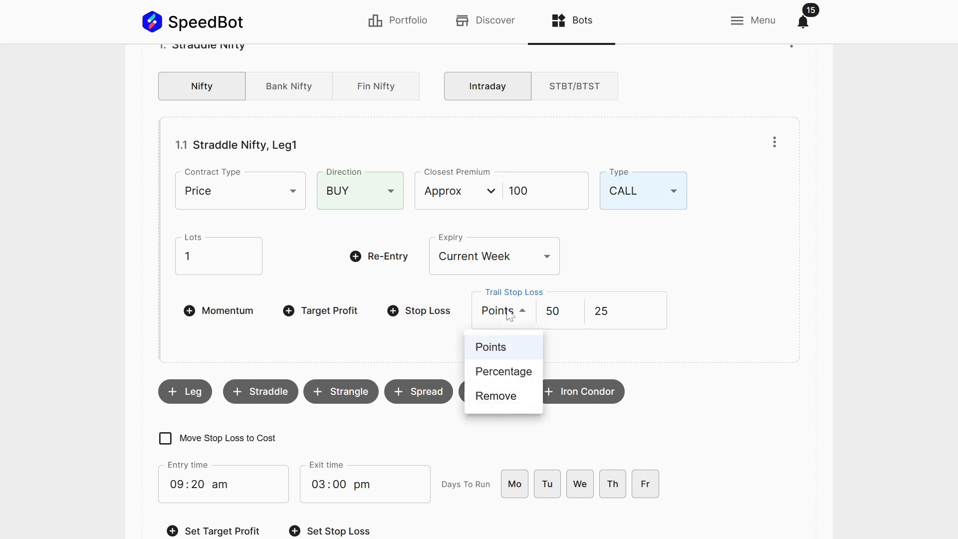
left_click(509, 373)
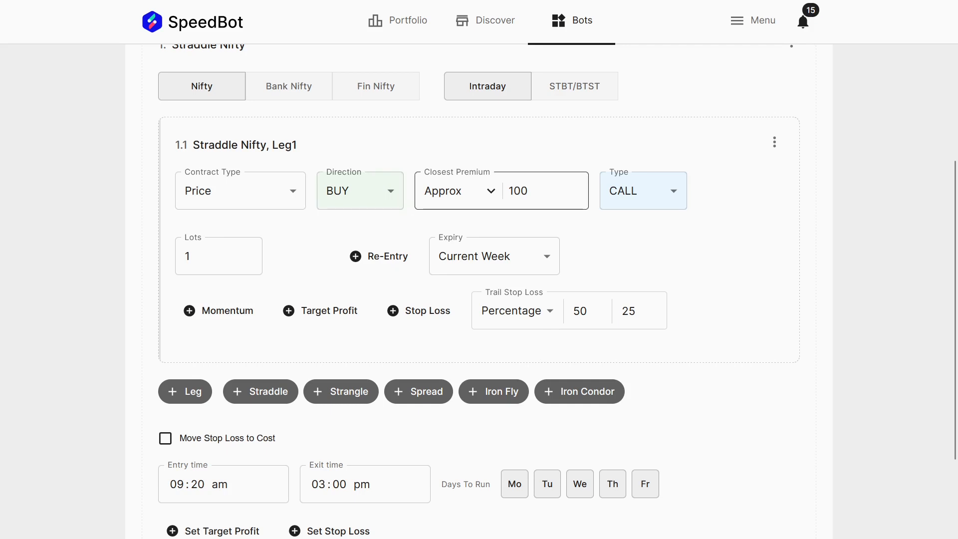
Delete Leg1 from the Straddle Nifty set.
left_click(774, 142)
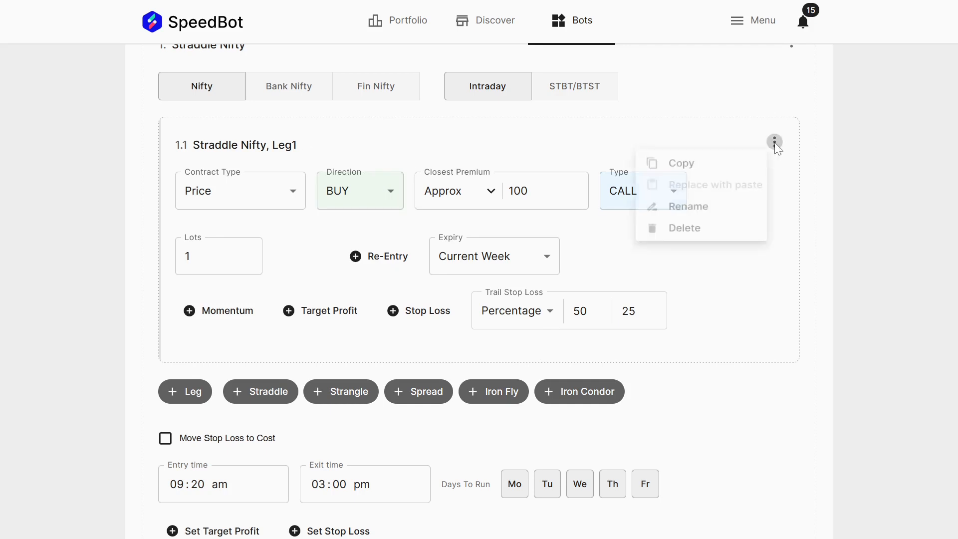
left_click(696, 238)
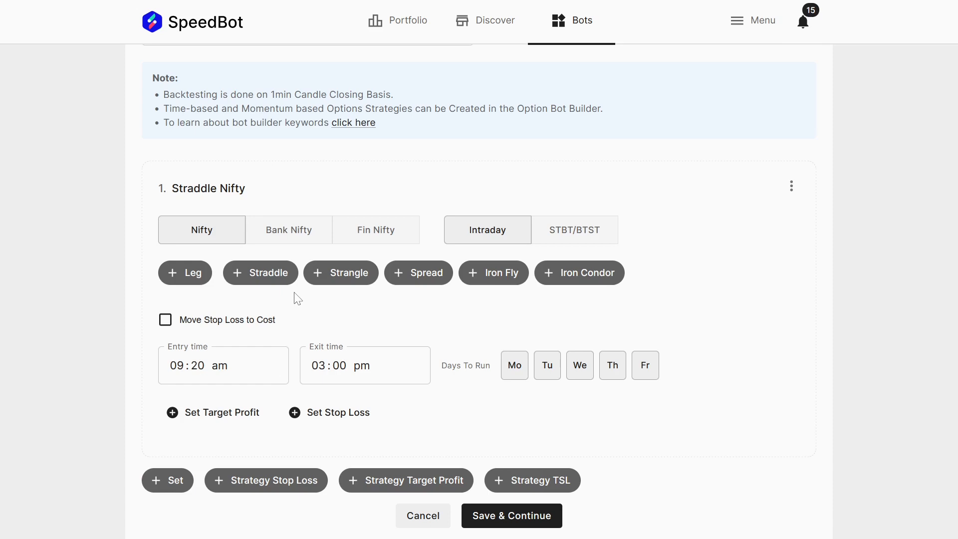
Apply a Straddle template to the Straddle Nifty set with value ATM, expiry Current Week, 1 lot and direction SELL.
left_click(270, 280)
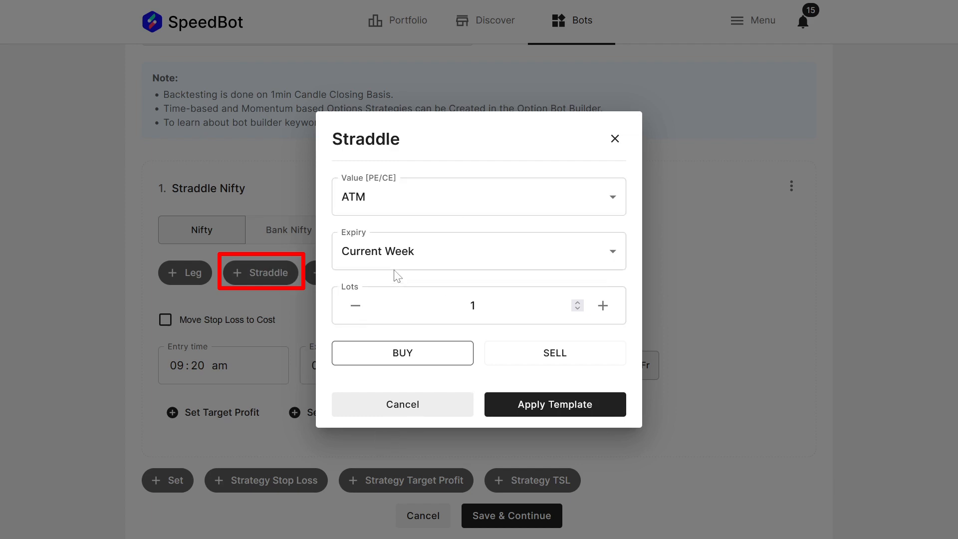
left_click(414, 205)
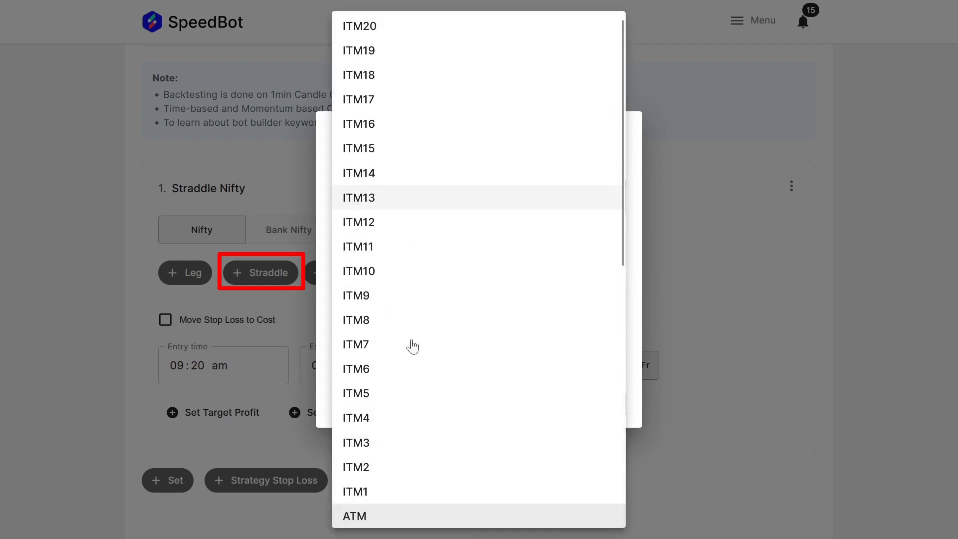
left_click(395, 514)
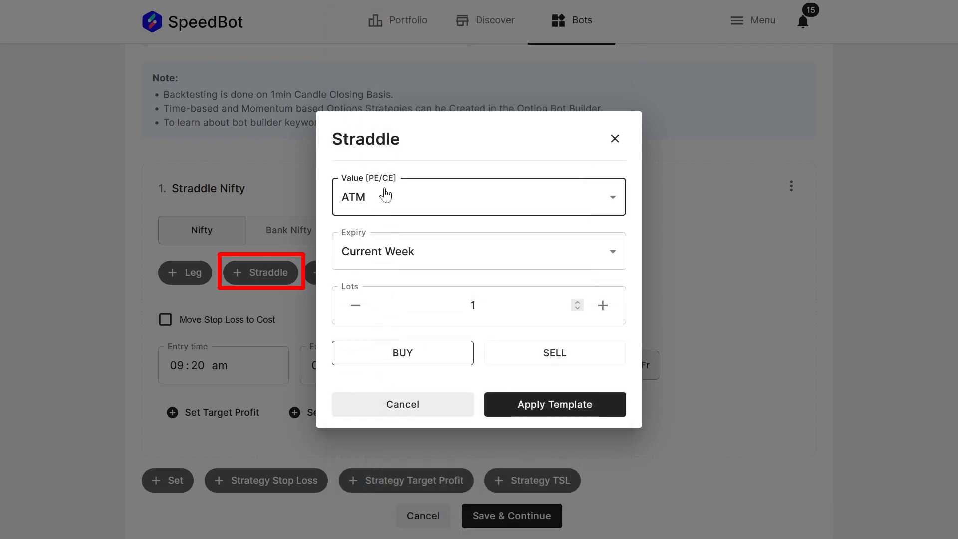
left_click(419, 260)
left_click(467, 282)
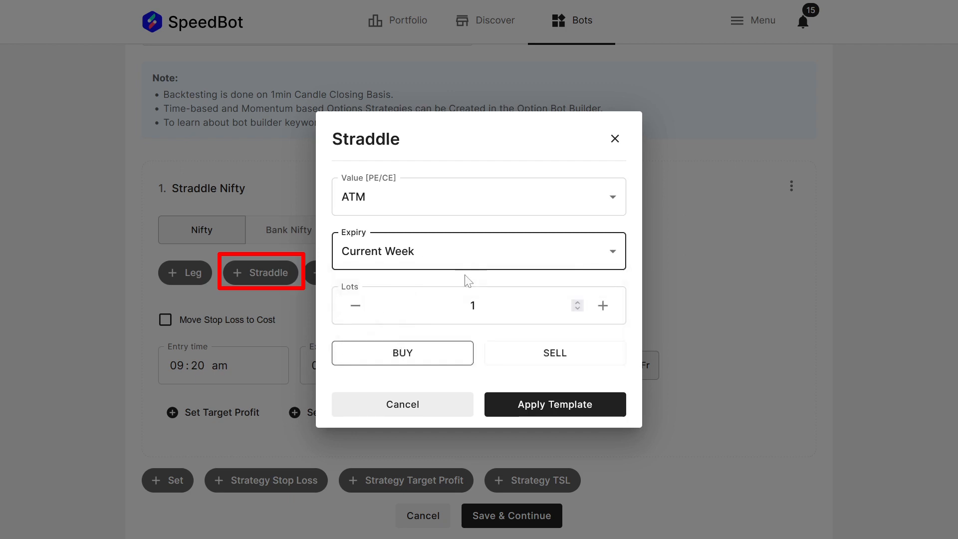
left_click(602, 305)
left_click(348, 311)
left_click(348, 309)
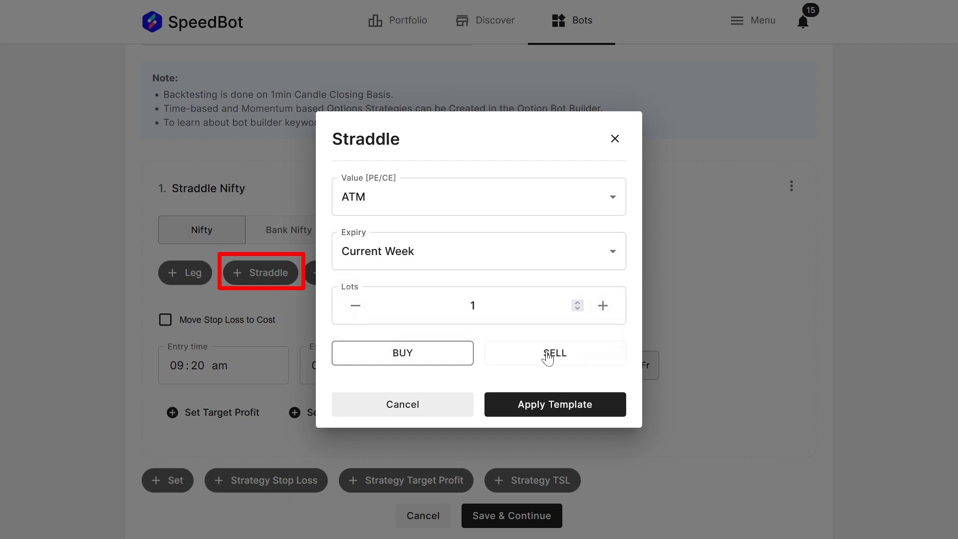
left_click(551, 356)
left_click(520, 403)
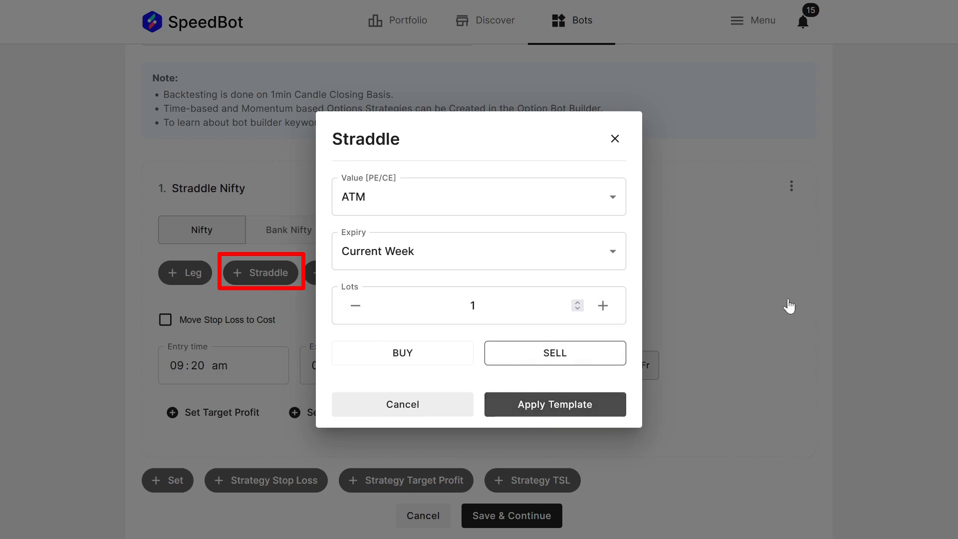
scroll(476, 293, "down", 2)
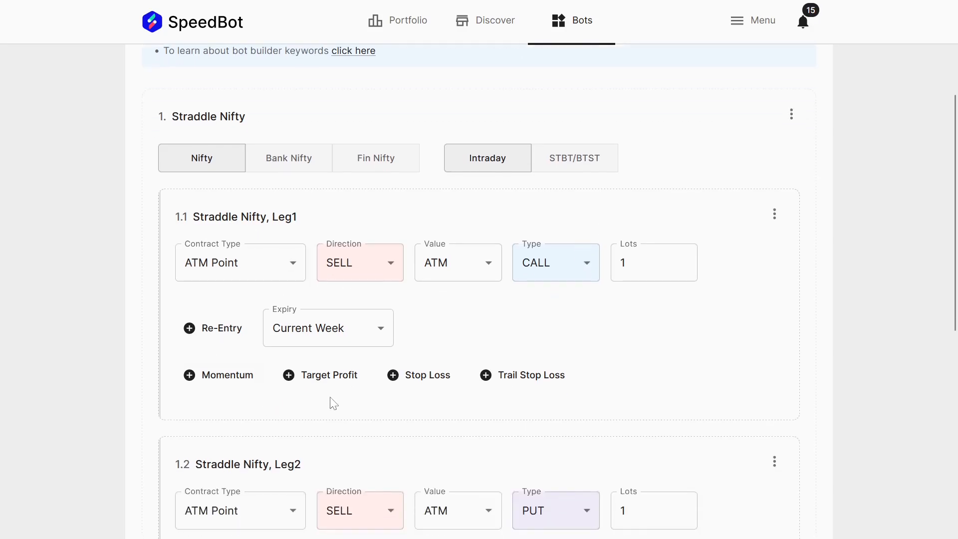
scroll(331, 403, "down", 5)
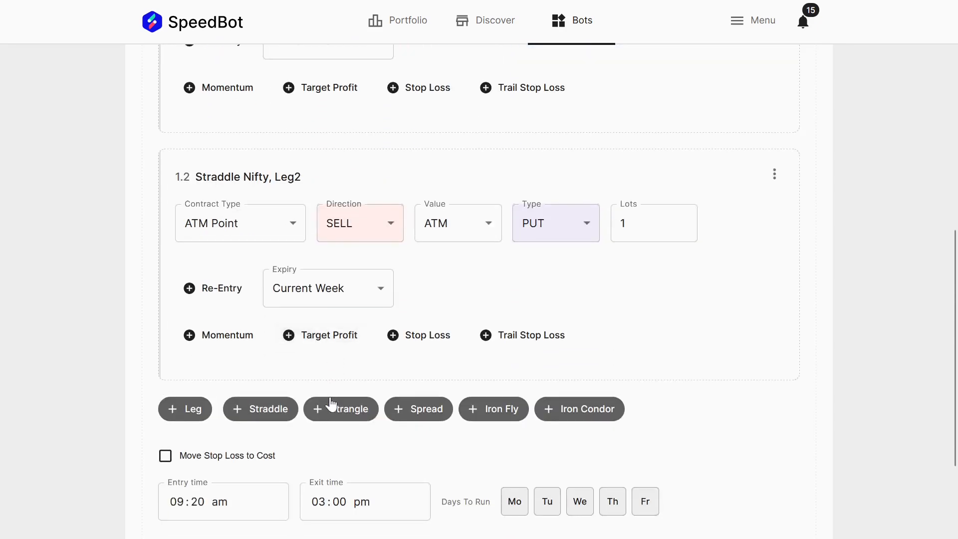
Review the CALL and PUT legs of the Straddle Nifty set and the settings below them.
scroll(332, 401, "up", 3)
scroll(331, 400, "up", 2)
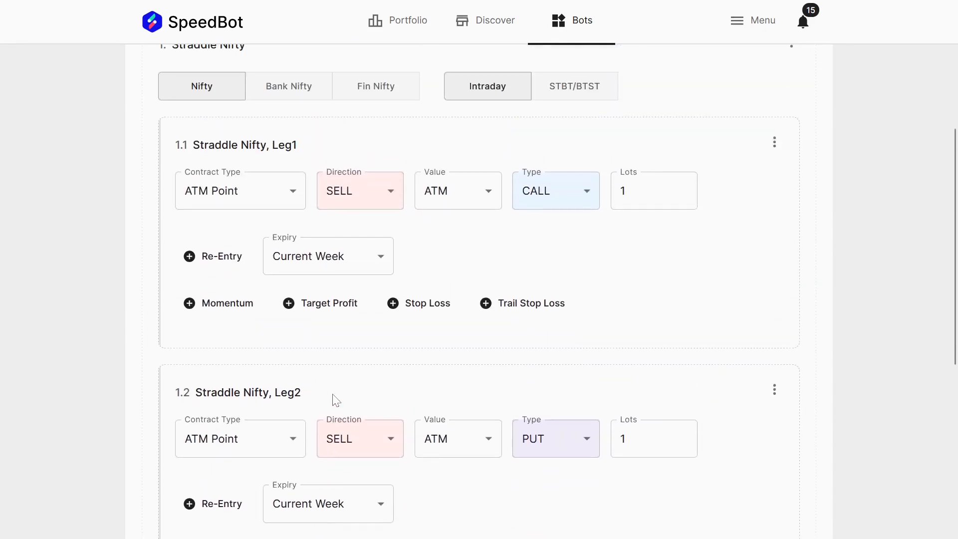
scroll(377, 330, "down", 5)
scroll(378, 331, "down", 2)
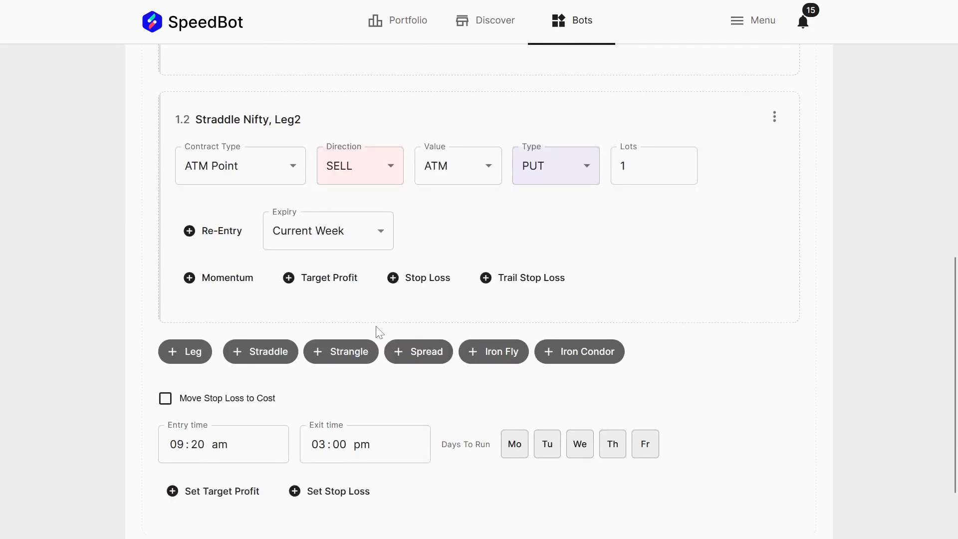
scroll(605, 217, "up", 1)
scroll(606, 217, "up", 7)
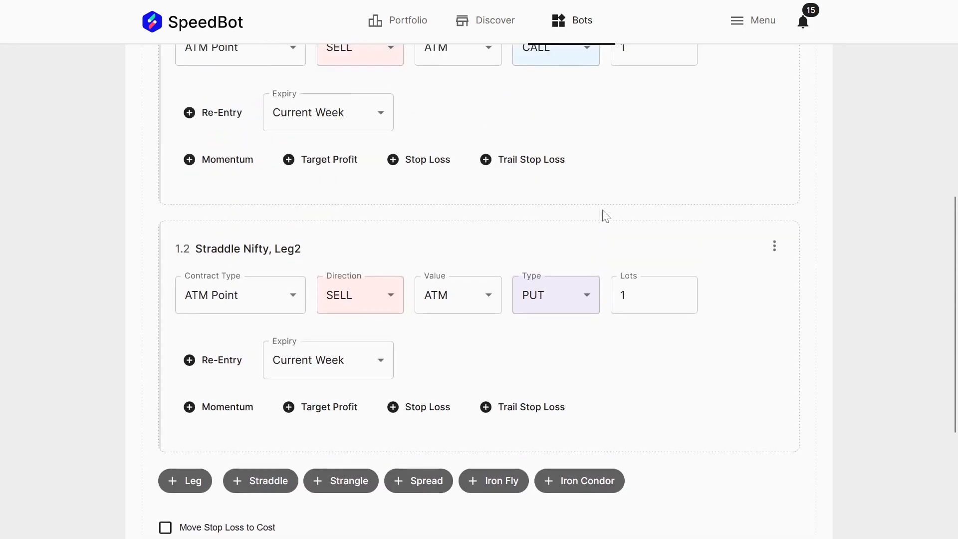
View the Spread template's settings with its Call Spread and Put Spread options, and close it without applying.
scroll(605, 217, "down", 4)
left_click(414, 481)
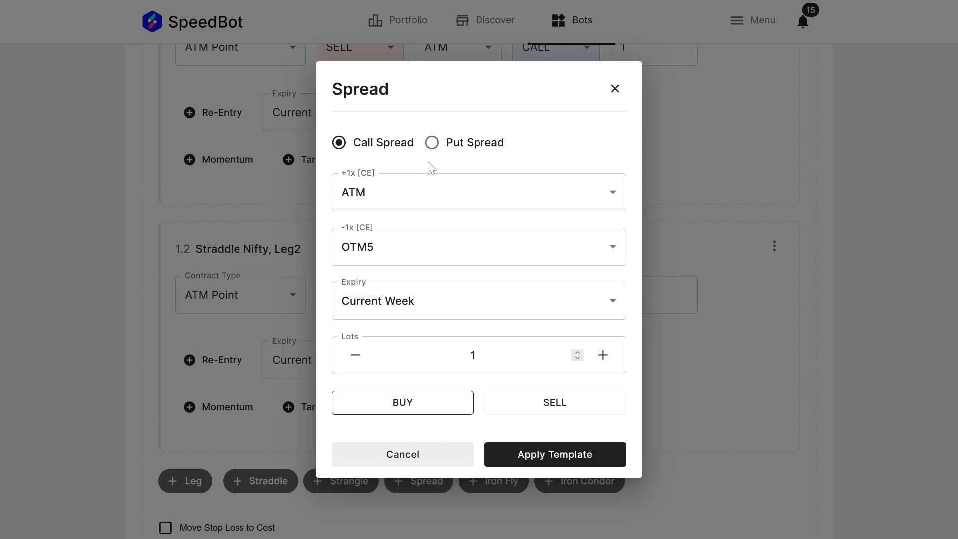
left_click(433, 146)
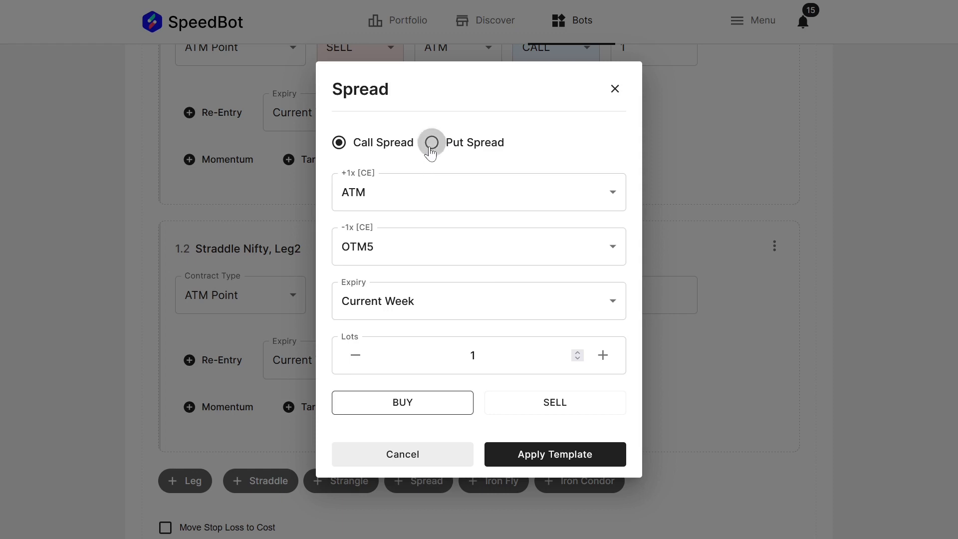
left_click(614, 90)
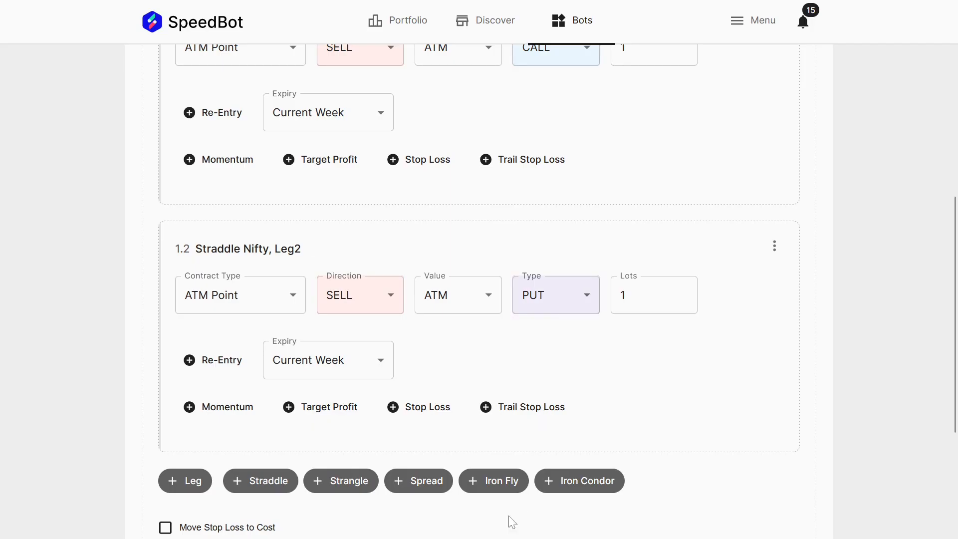
View the Iron Fly template's settings for the Long variant and close it without applying.
left_click(487, 483)
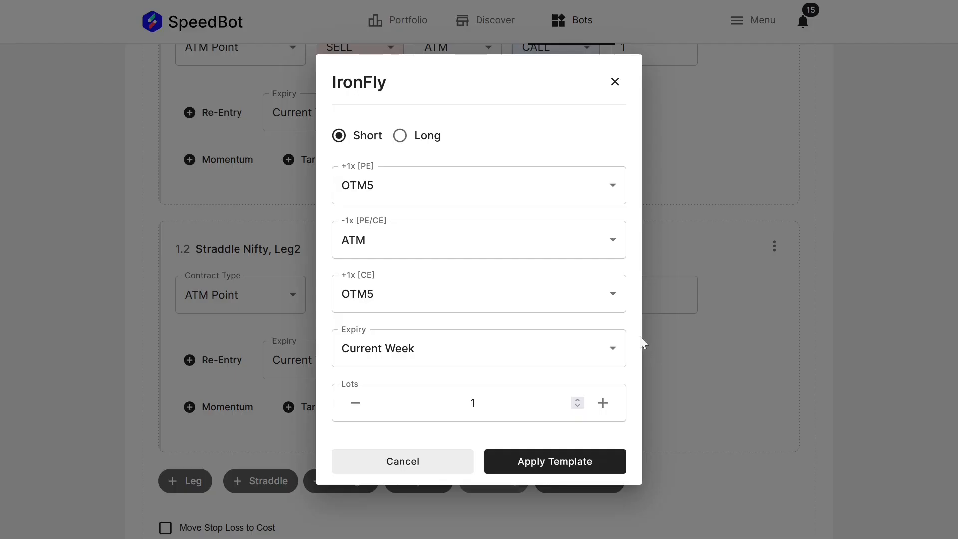
left_click(401, 136)
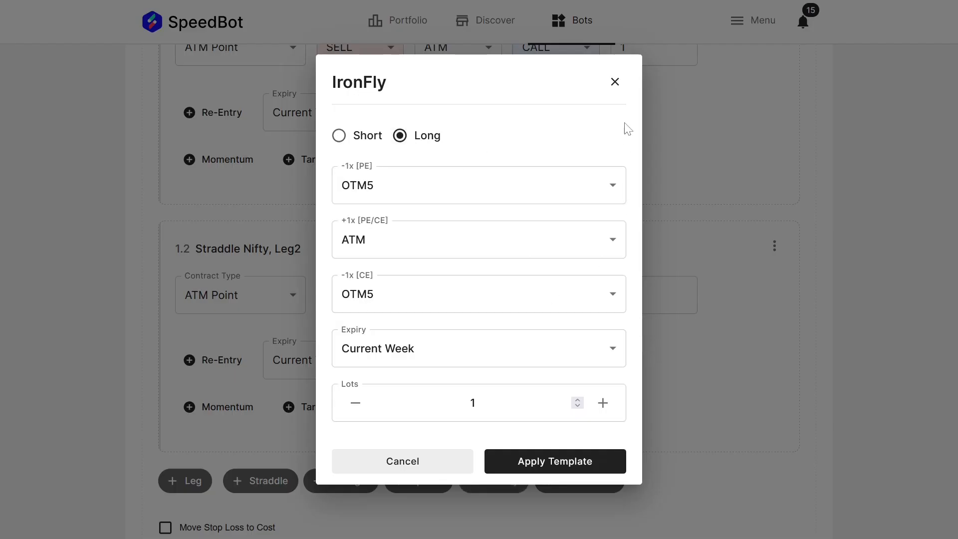
left_click(615, 82)
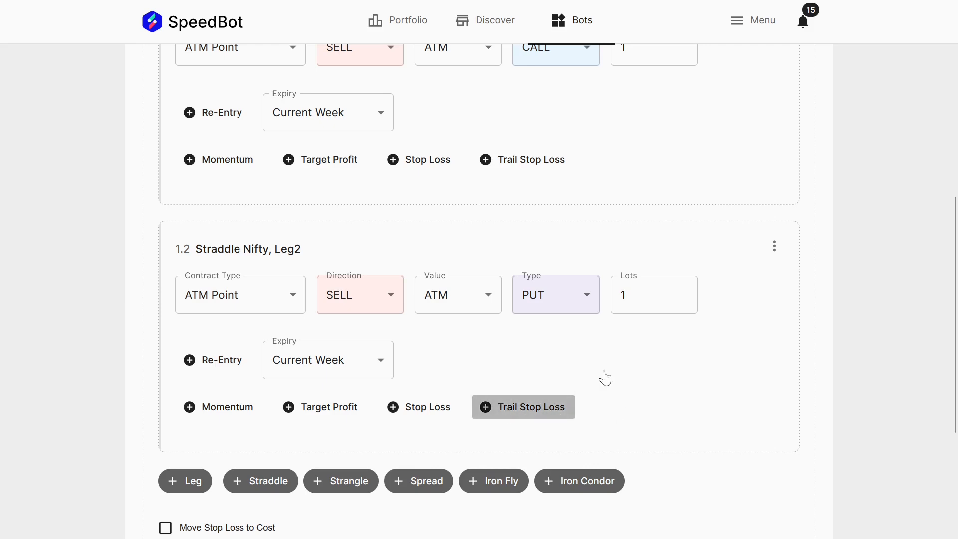
Add a trail stop loss to Leg2 and remove it again.
left_click(510, 422)
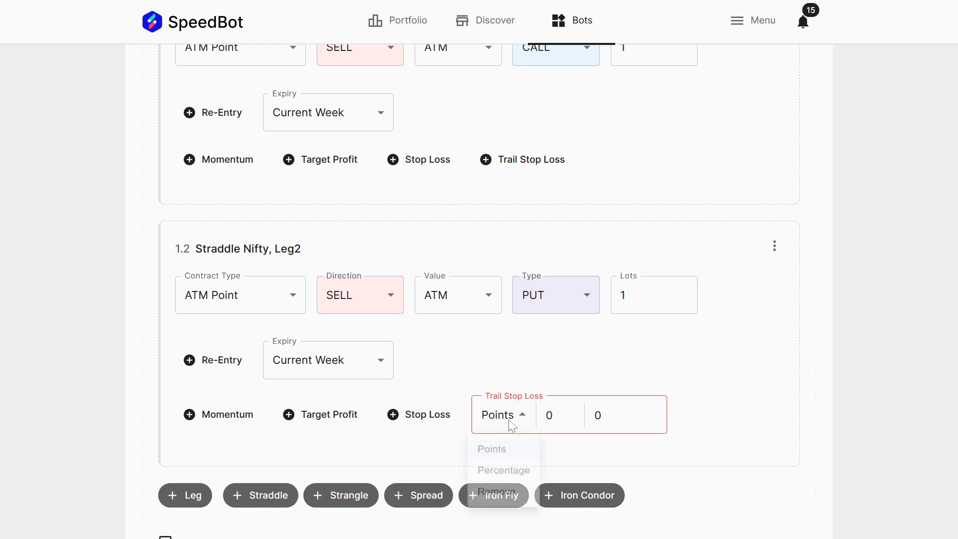
left_click(497, 499)
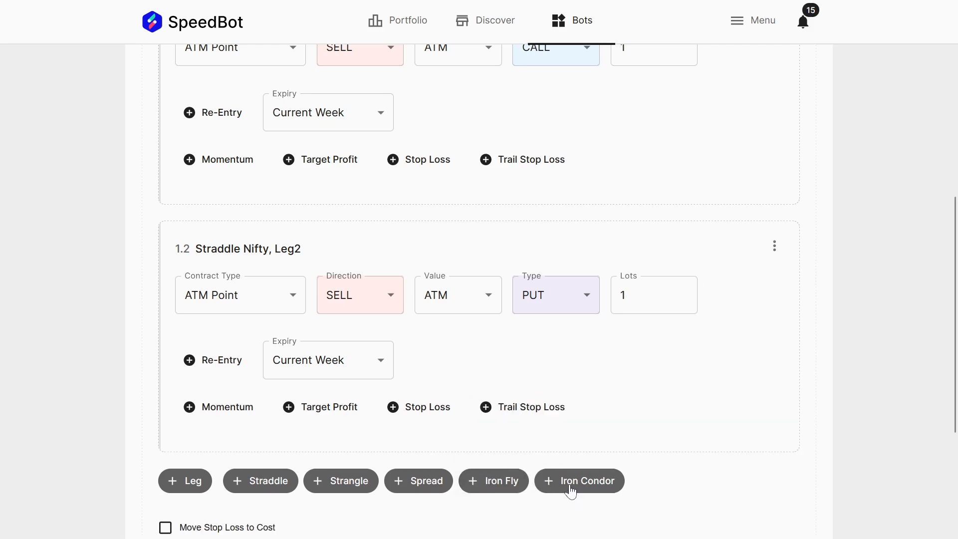
Add a stop loss of type Percentage with value 50 to Leg1, the CALL leg.
scroll(571, 491, "down", 4)
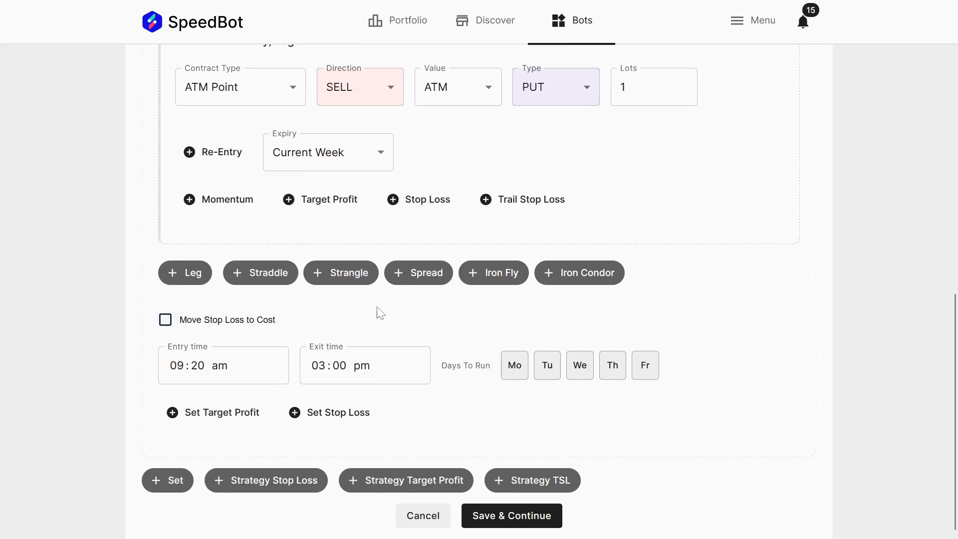
scroll(378, 313, "up", 5)
scroll(423, 182, "up", 3)
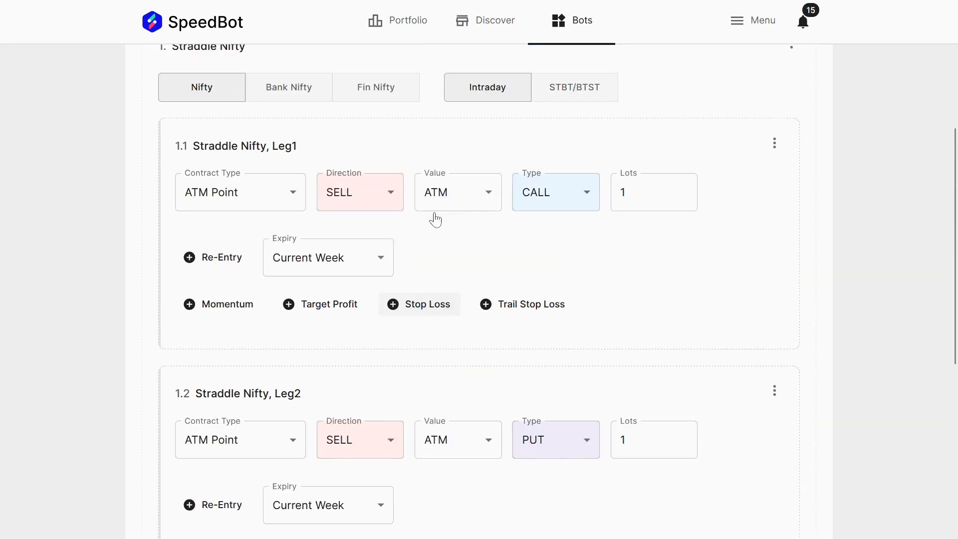
left_click(415, 313)
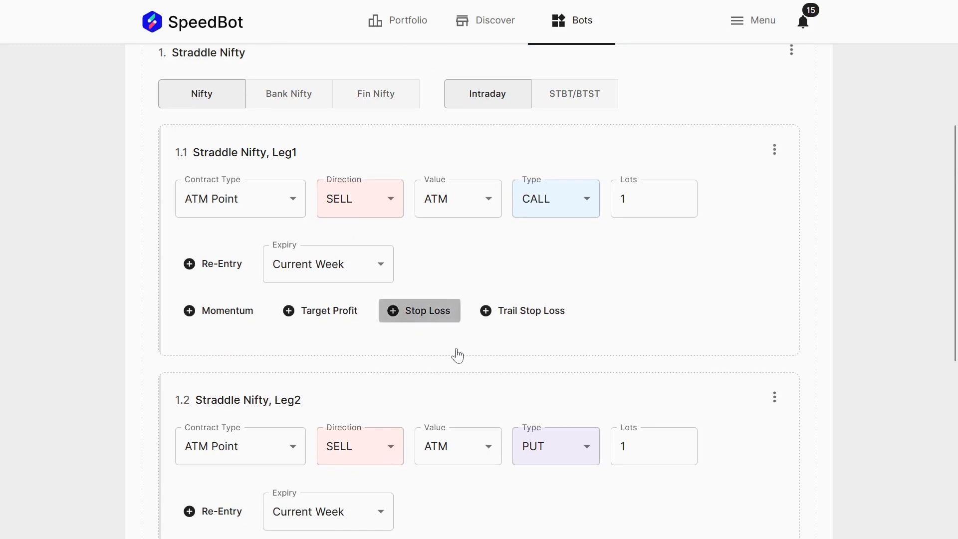
left_click(402, 321)
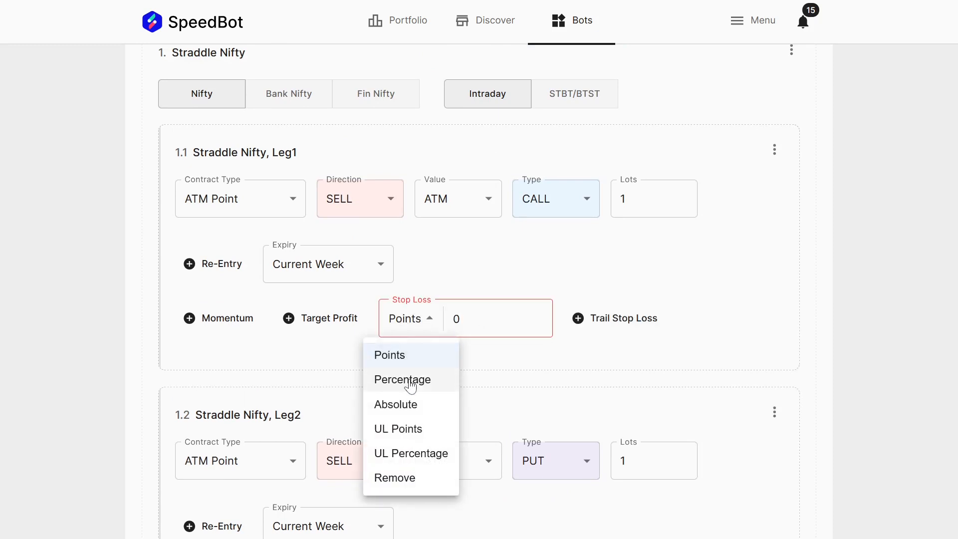
left_click(387, 380)
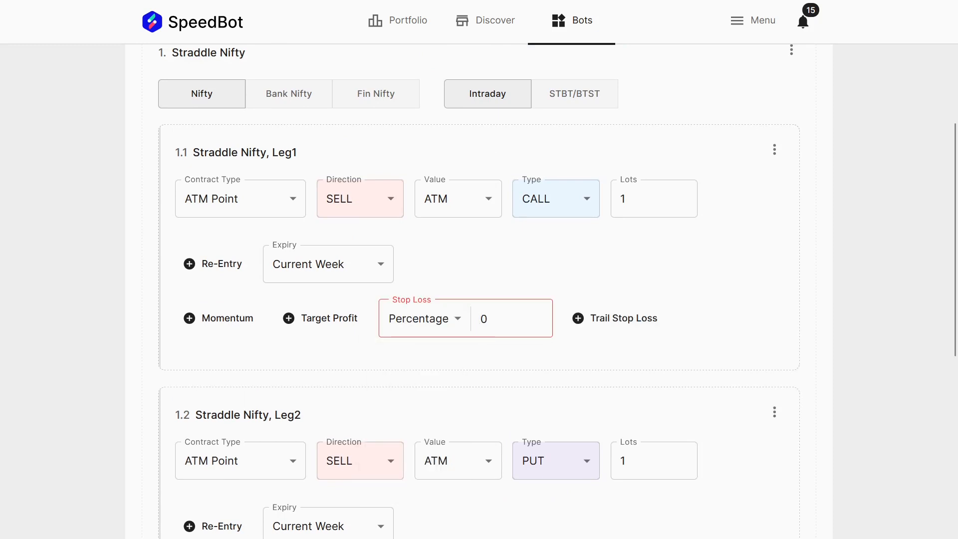
type("5")
Add a stop loss of type Percentage with value 50 to Leg2, the PUT leg.
scroll(421, 370, "down", 3)
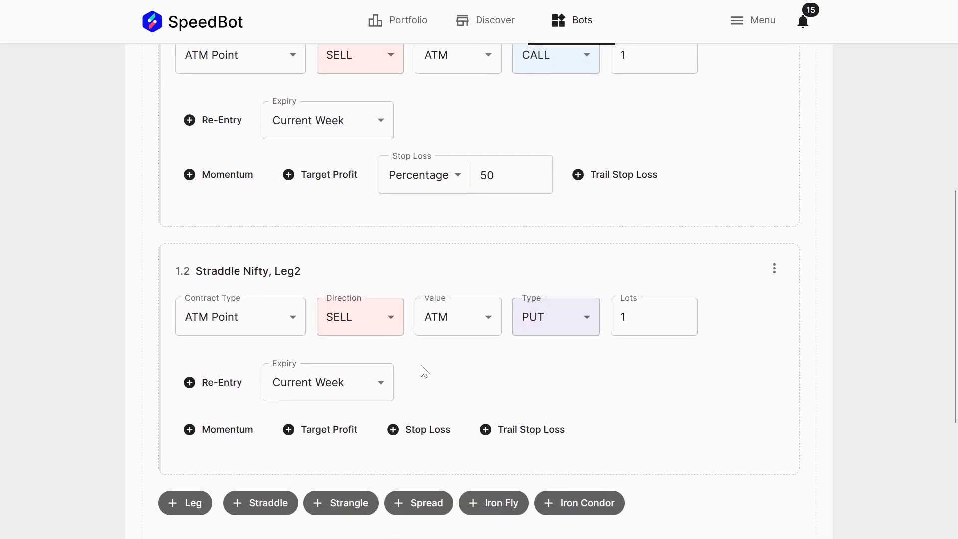
left_click(427, 429)
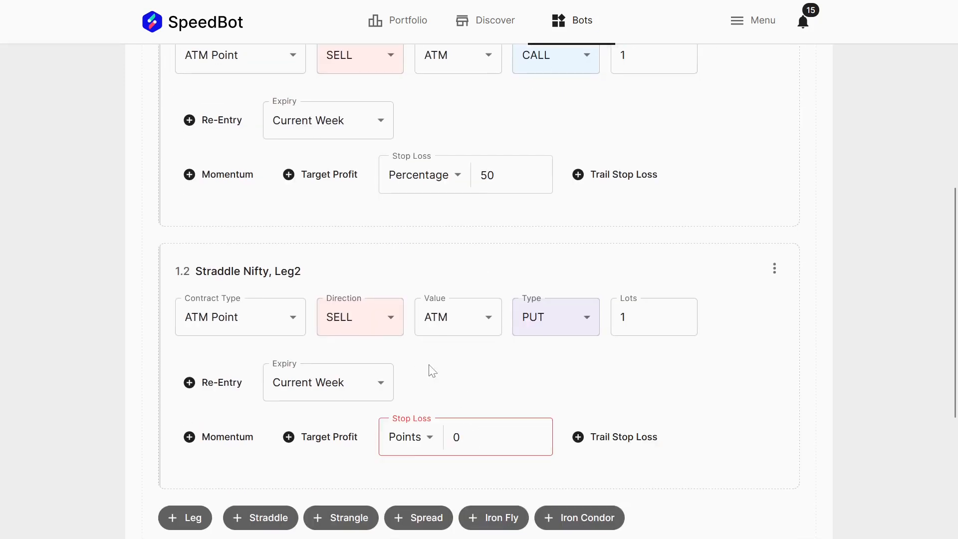
left_click(414, 445)
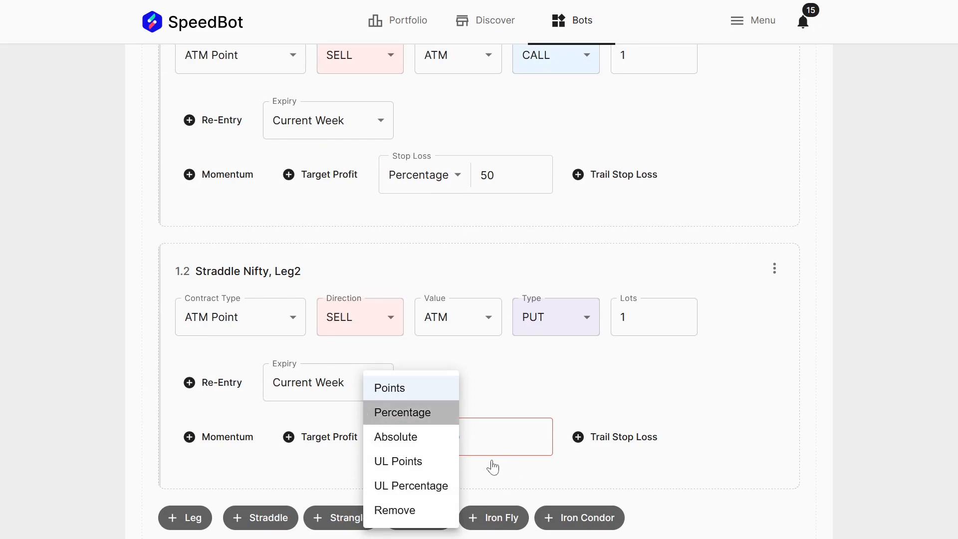
left_click(469, 449)
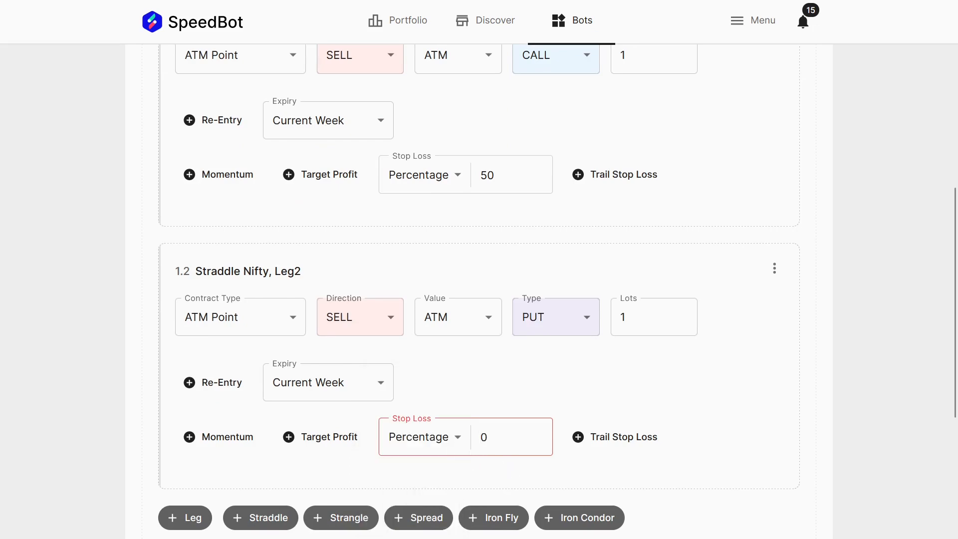
type("5")
Enable Move Stop Loss to Cost for the Straddle Nifty set.
scroll(505, 374, "down", 3)
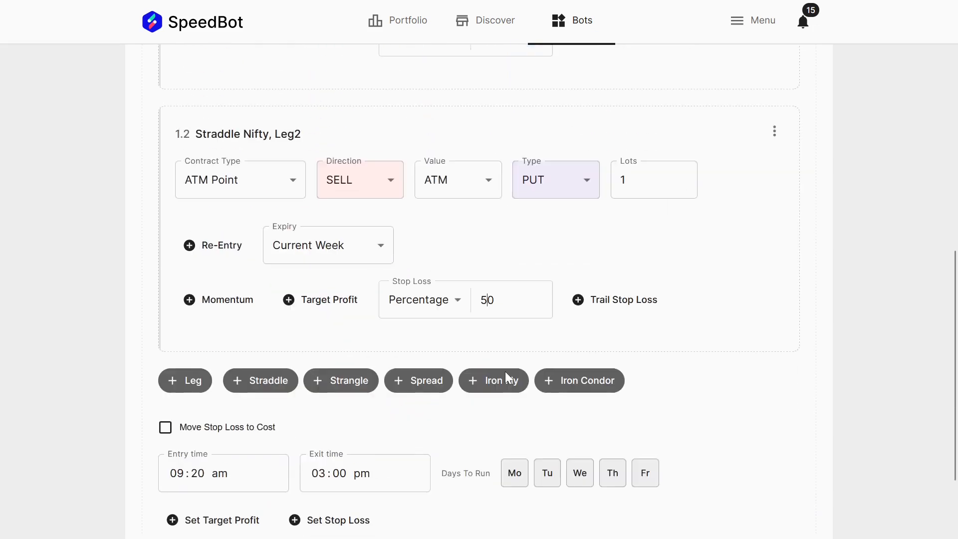
scroll(505, 372, "down", 2)
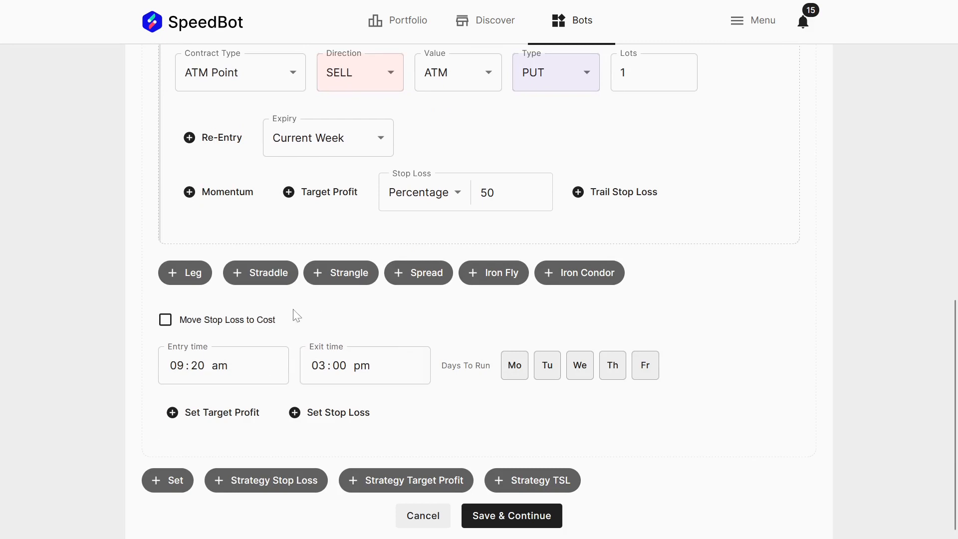
left_click(165, 319)
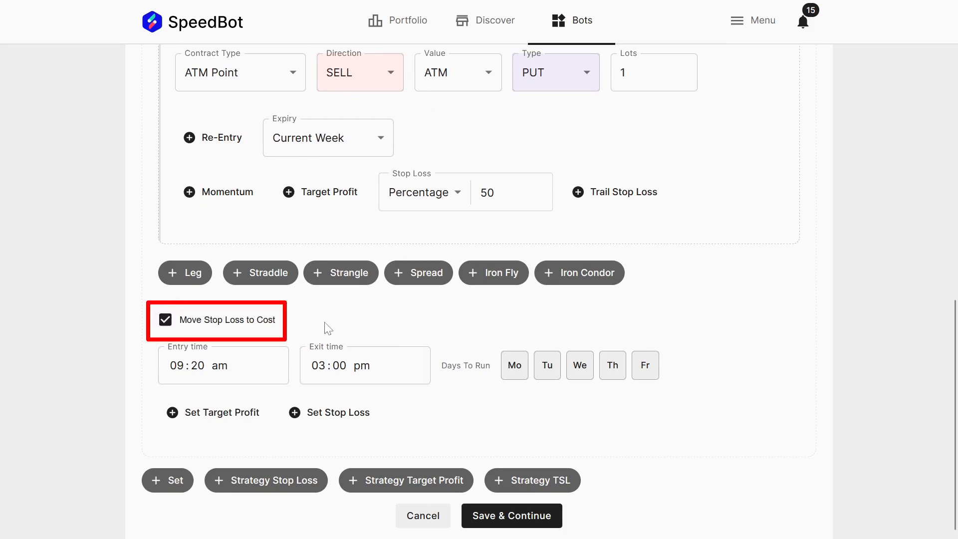
Review the stop losses of both legs together with the set's Move Stop Loss to Cost option.
scroll(335, 328, "up", 6)
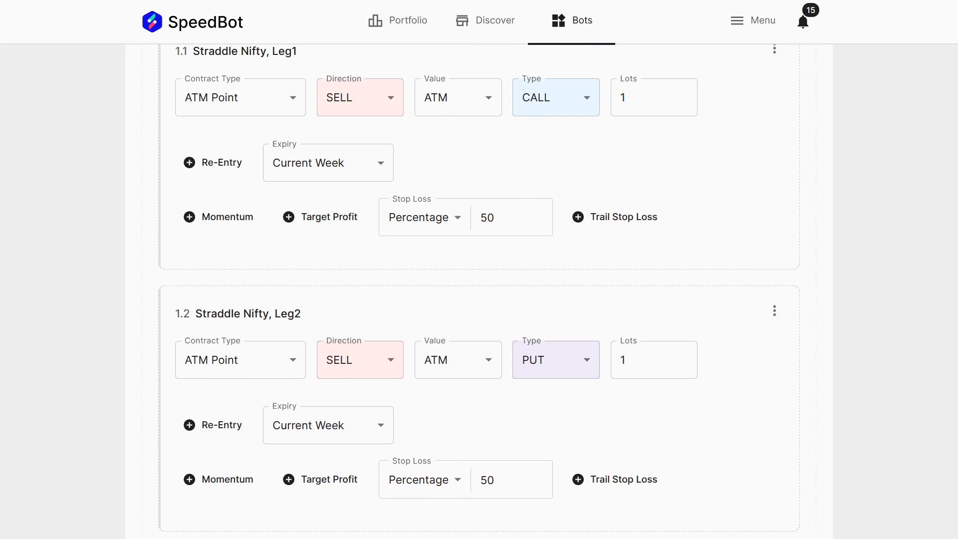
scroll(496, 229, "down", 1)
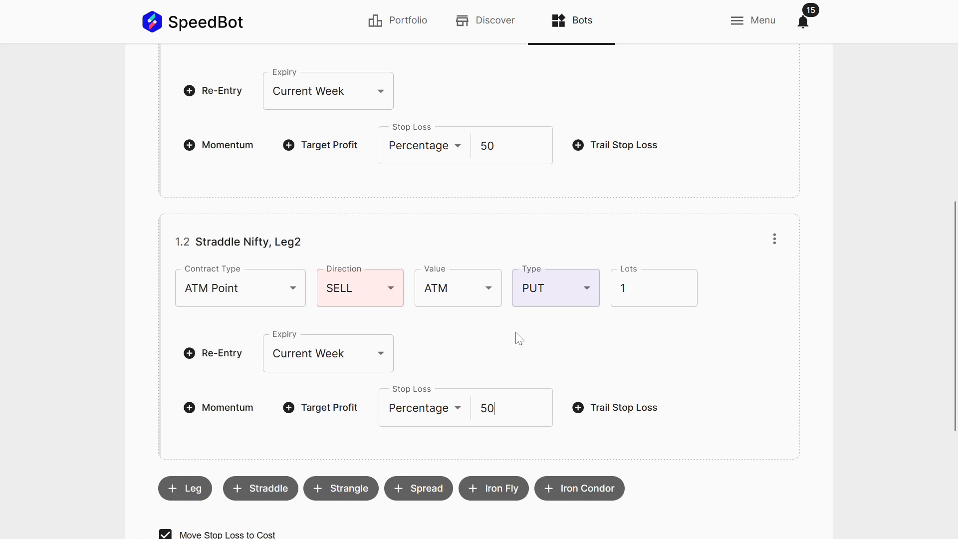
scroll(470, 348, "down", 4)
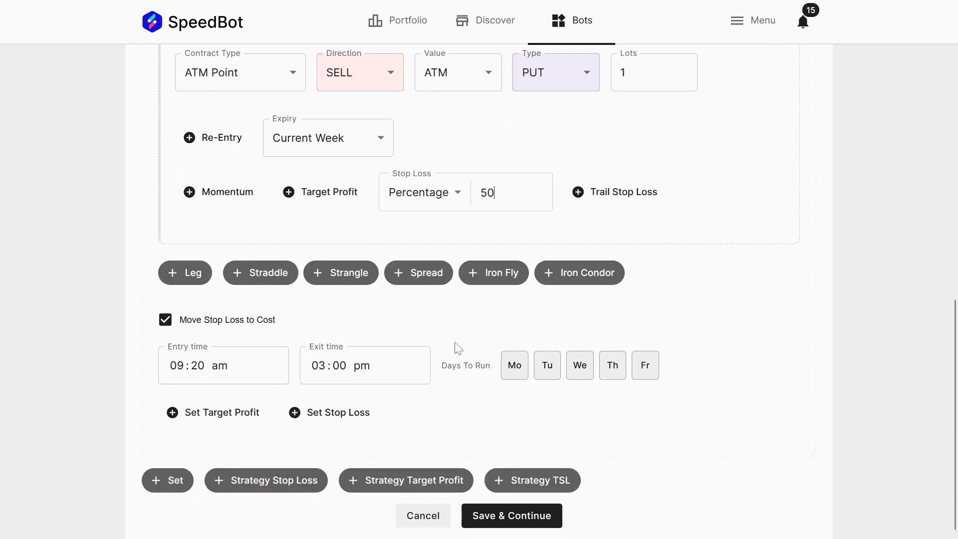
scroll(458, 347, "up", 3)
scroll(456, 349, "down", 1)
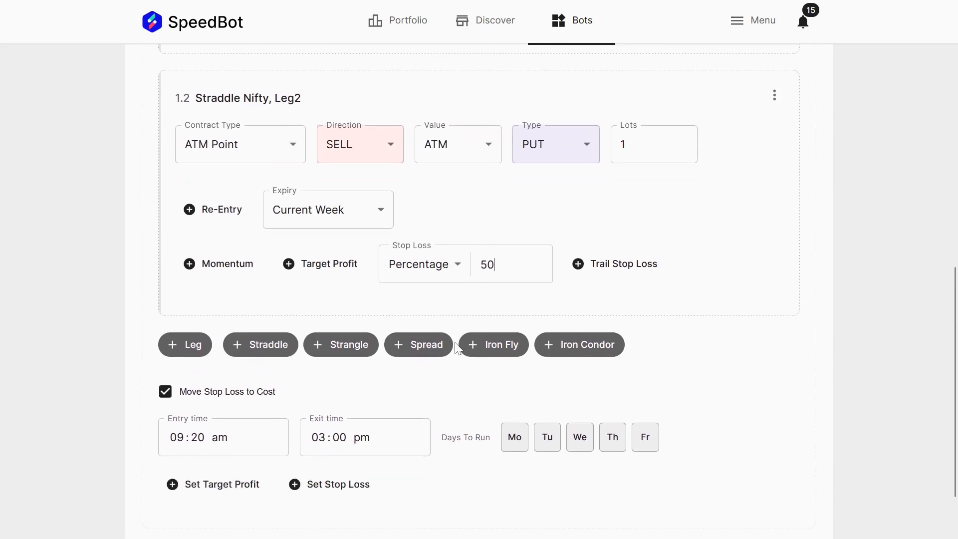
scroll(454, 387, "down", 1)
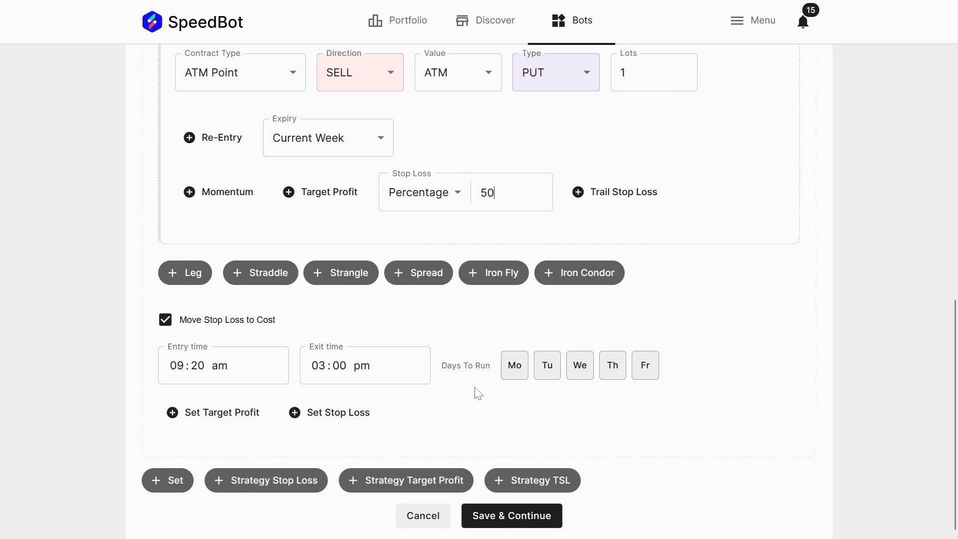
scroll(474, 392, "up", 1)
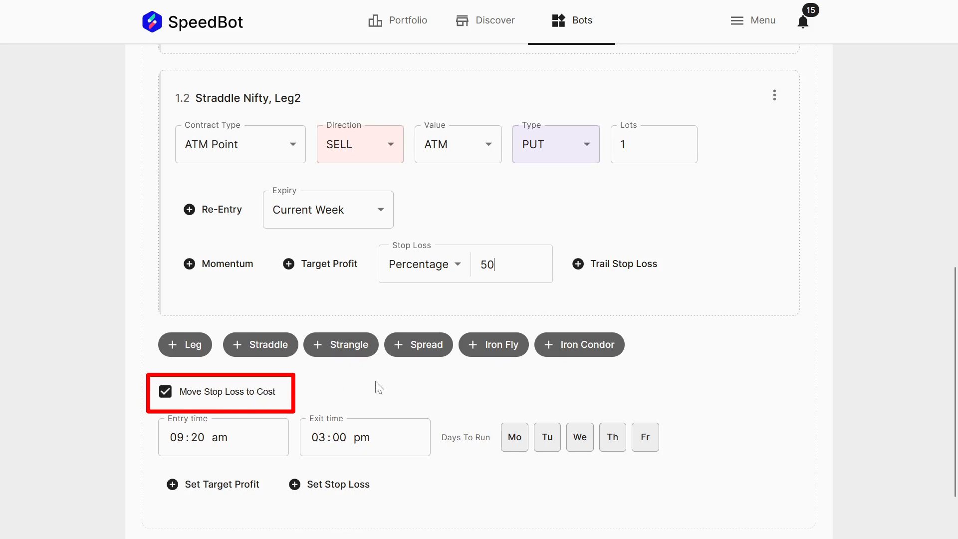
Check the set's entry time, exit time and days to run.
scroll(374, 387, "down", 1)
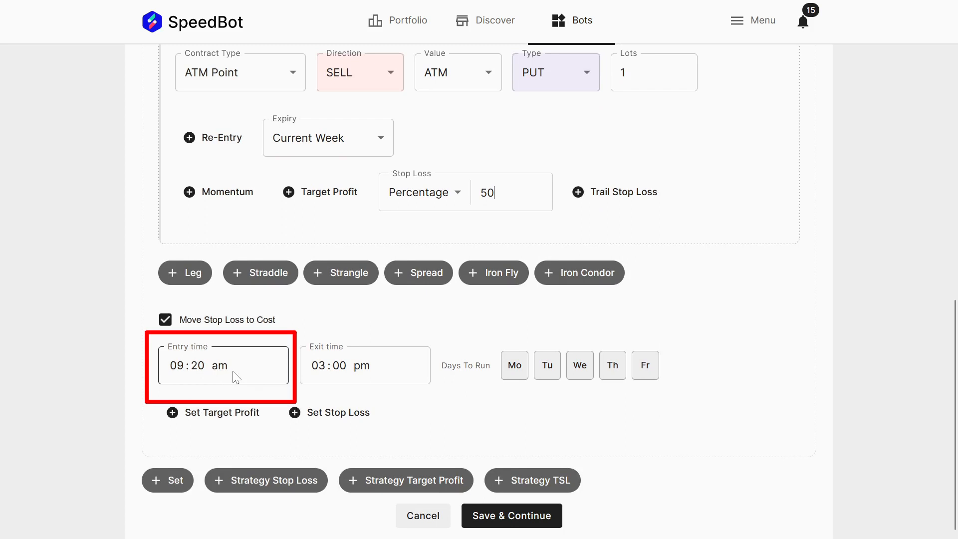
left_click(175, 366)
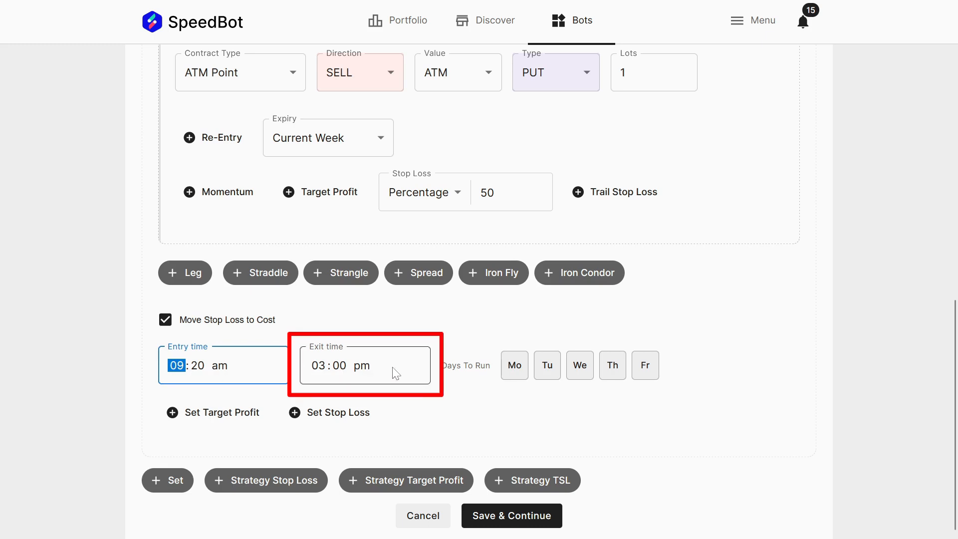
left_click(482, 381)
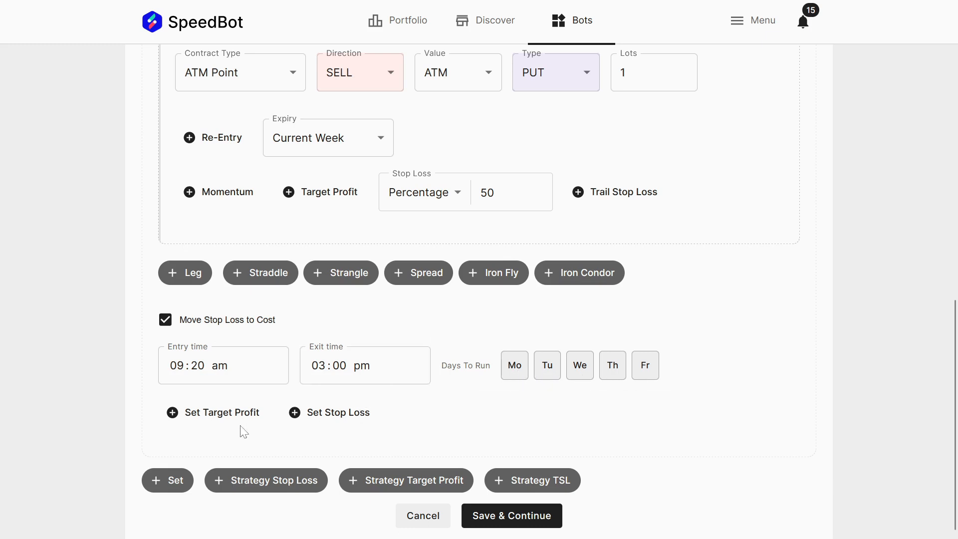
Add a set target profit of type Points with value 500 to the Straddle Nifty set.
left_click(201, 423)
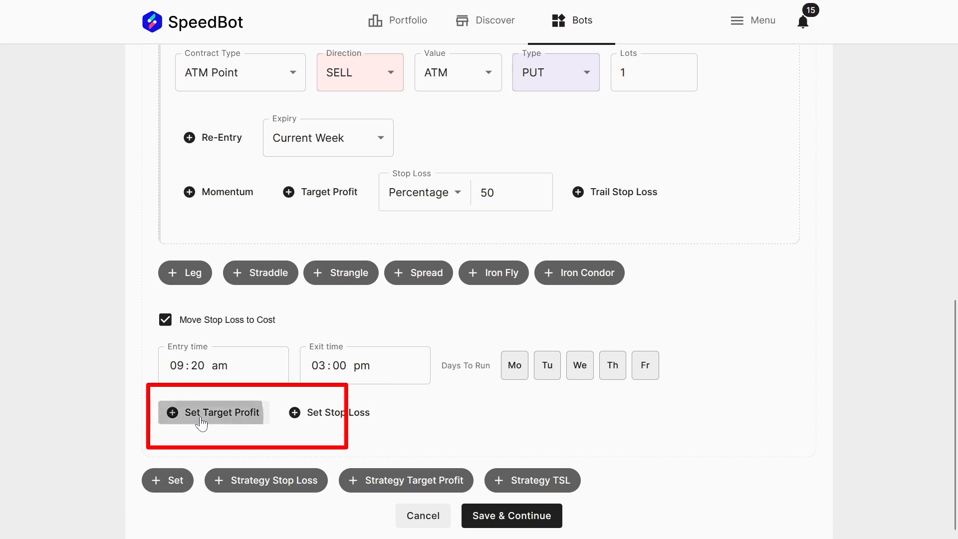
left_click(189, 434)
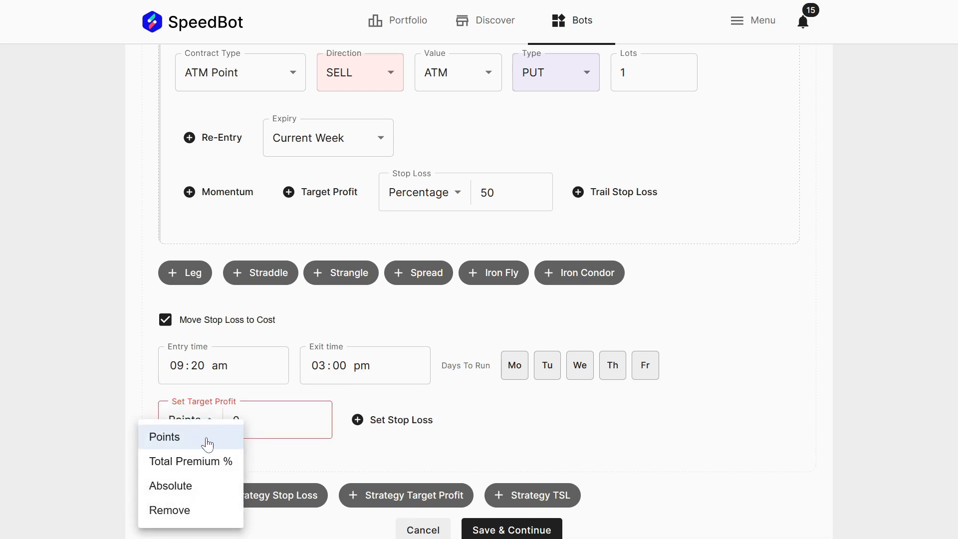
left_click(207, 444)
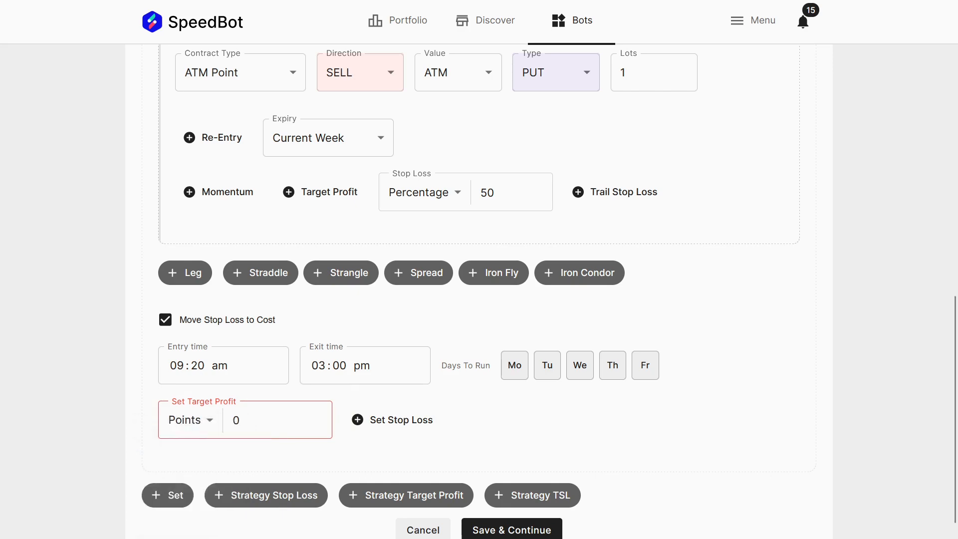
scroll(397, 356, "up", 4)
scroll(397, 356, "up", 2)
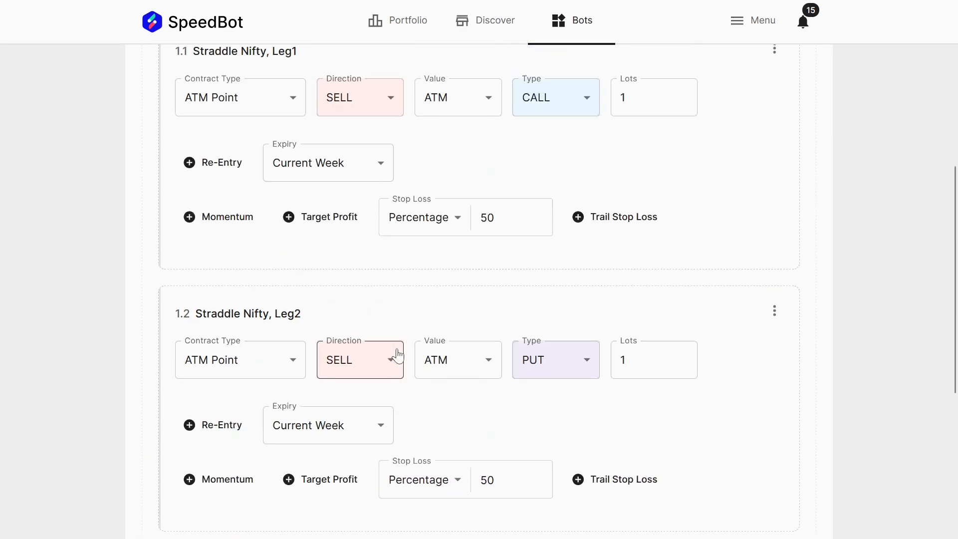
scroll(397, 357, "down", 6)
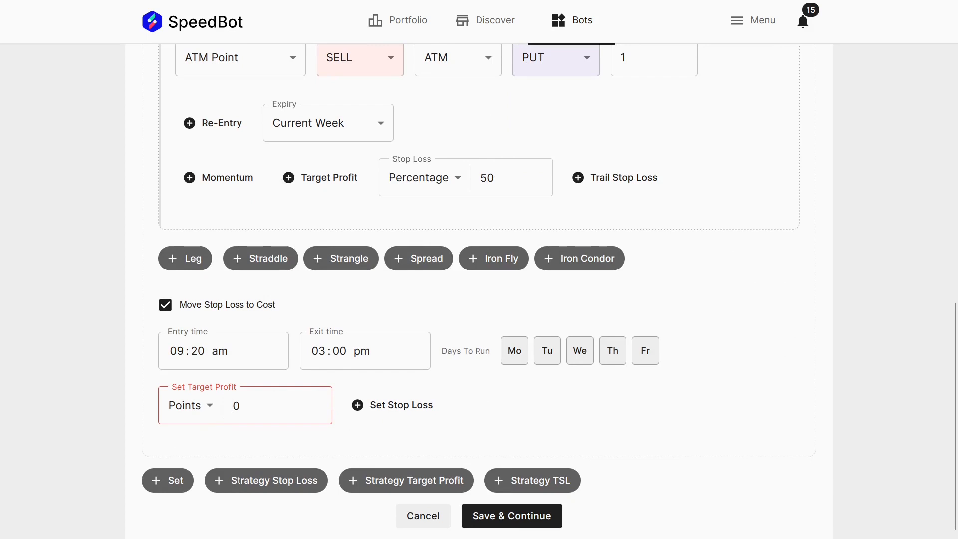
type("500")
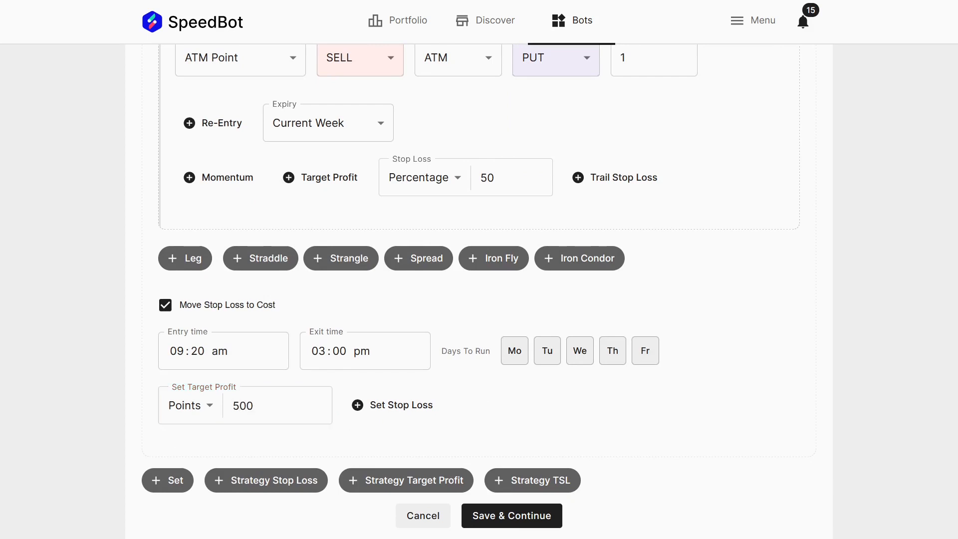
Change the Straddle Nifty set's target profit to Total Premium % with value 50.
scroll(293, 264, "up", 7)
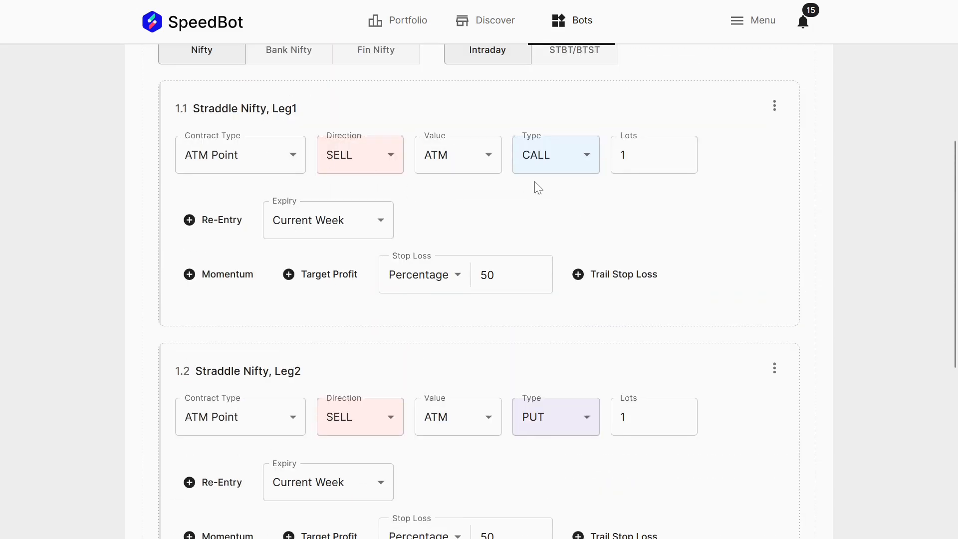
scroll(559, 299, "down", 2)
scroll(524, 417, "down", 5)
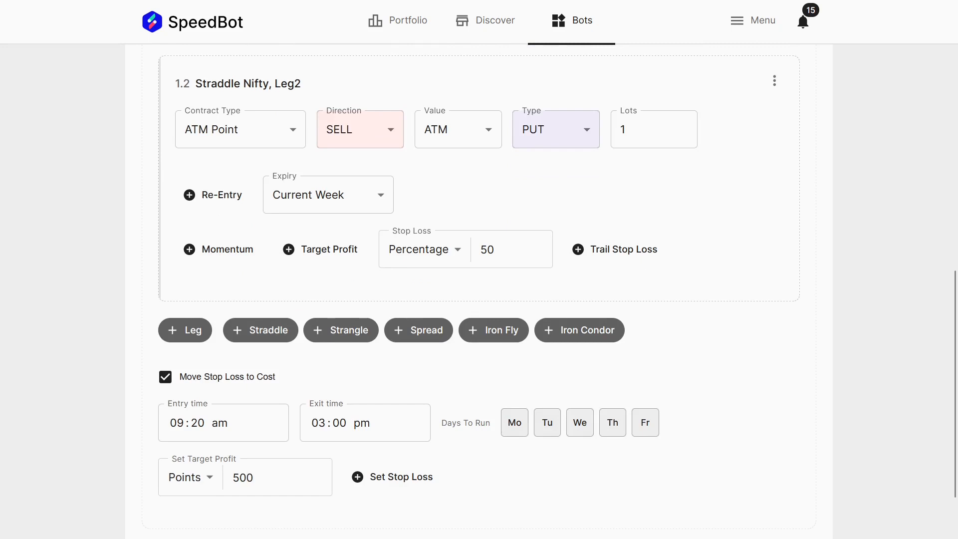
scroll(201, 421, "down", 2)
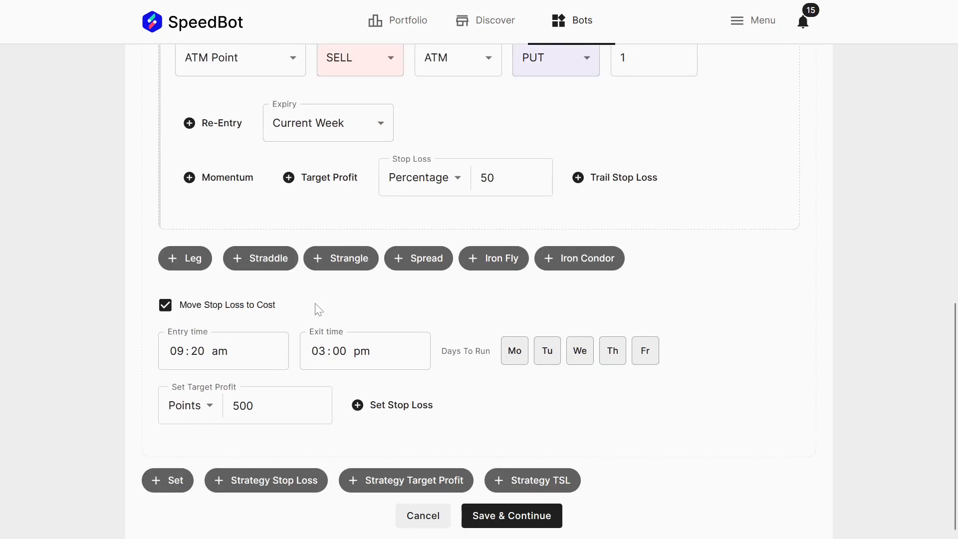
left_click(206, 414)
left_click(201, 465)
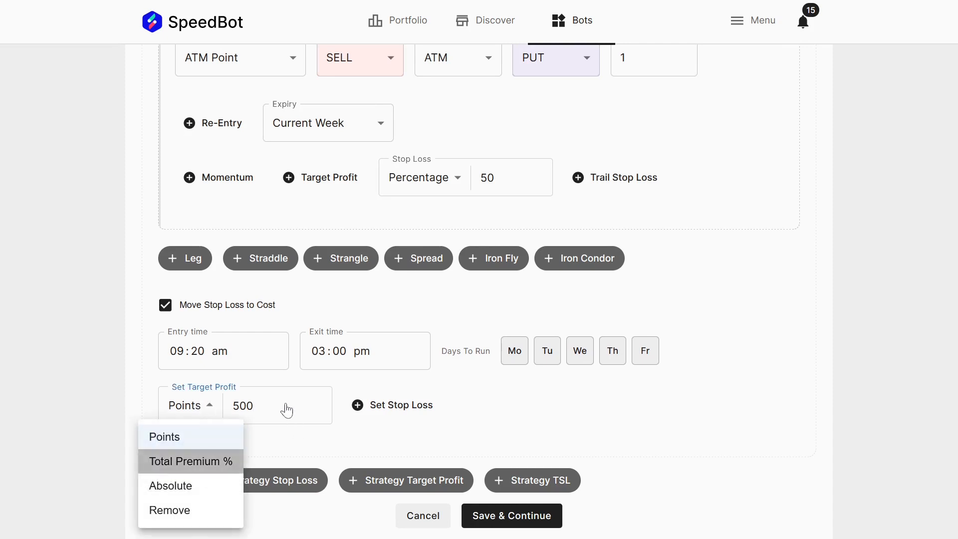
key("Tab")
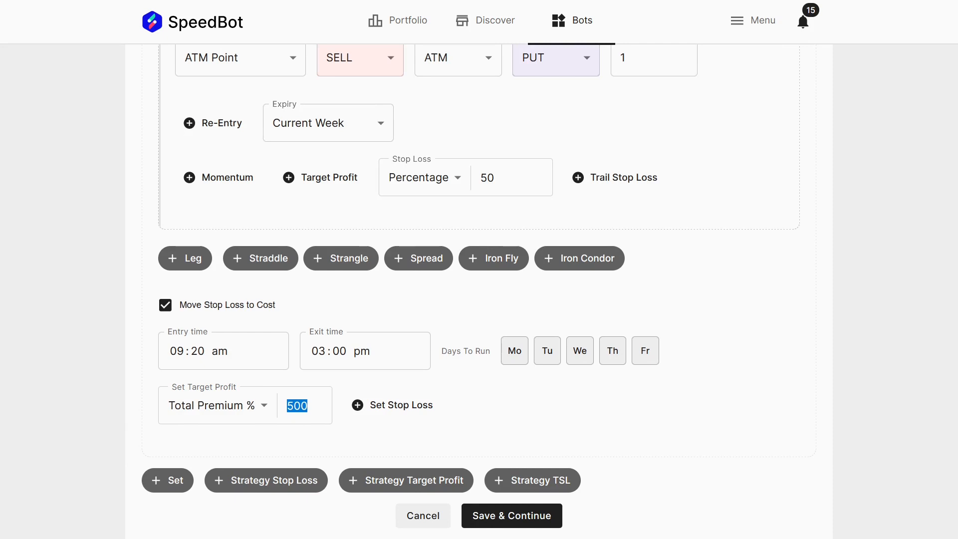
type("5")
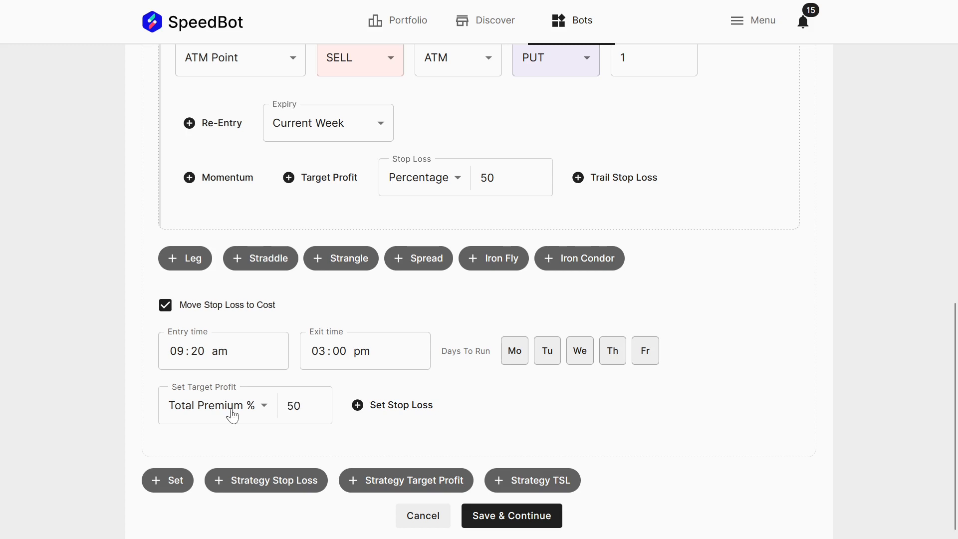
Switch the set's target profit to Absolute with value 2000.
left_click(252, 405)
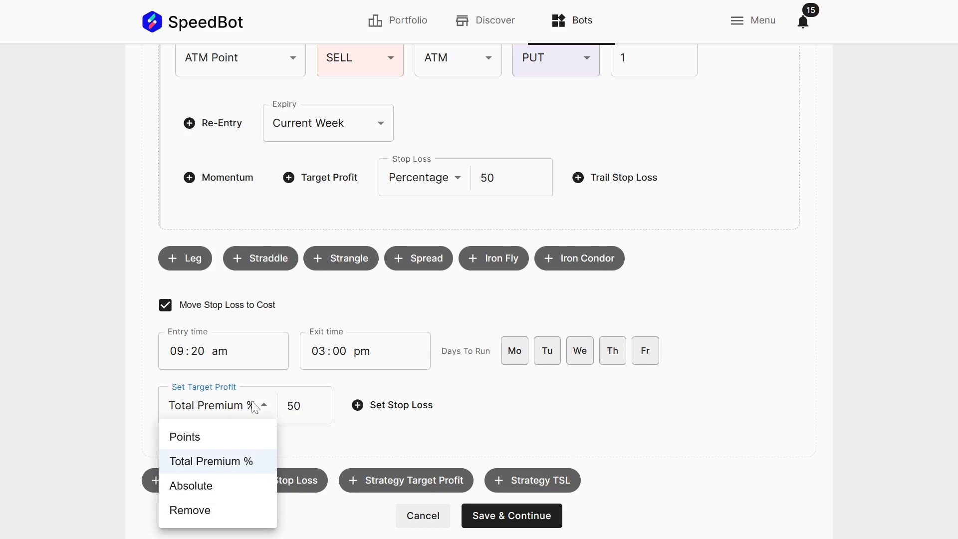
left_click(259, 485)
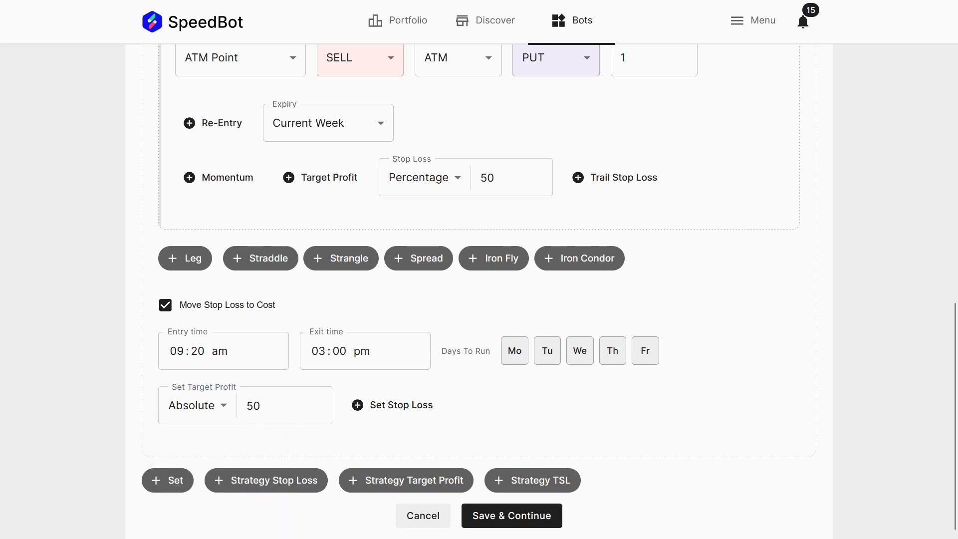
key("Tab")
type("2000")
Check both legs of the Straddle Nifty set, and remove the set's target profit.
scroll(404, 362, "up", 6)
scroll(394, 316, "up", 3)
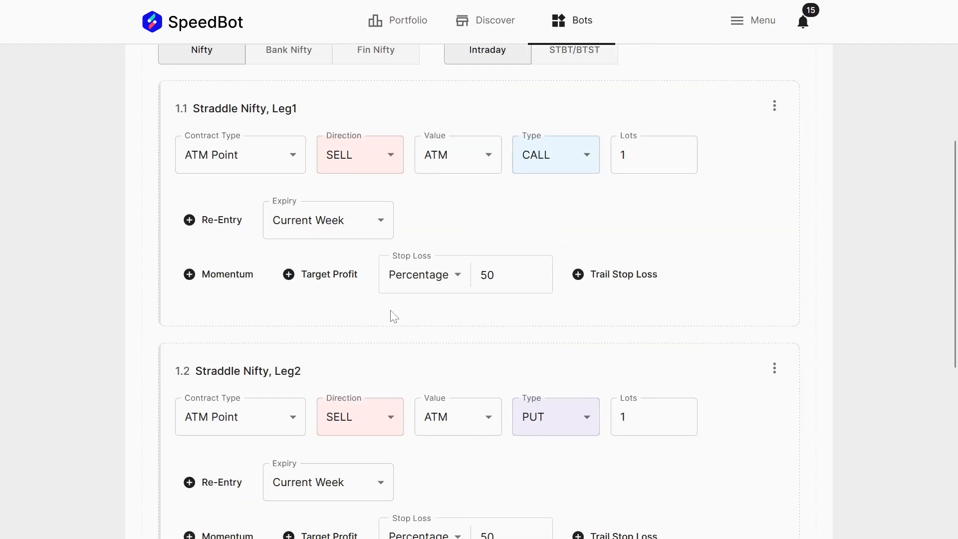
scroll(392, 316, "down", 9)
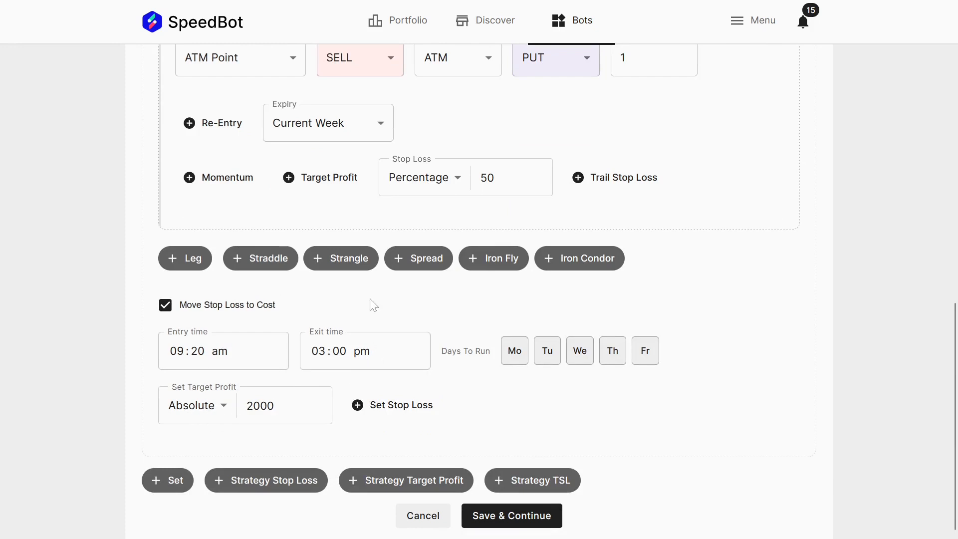
left_click(197, 418)
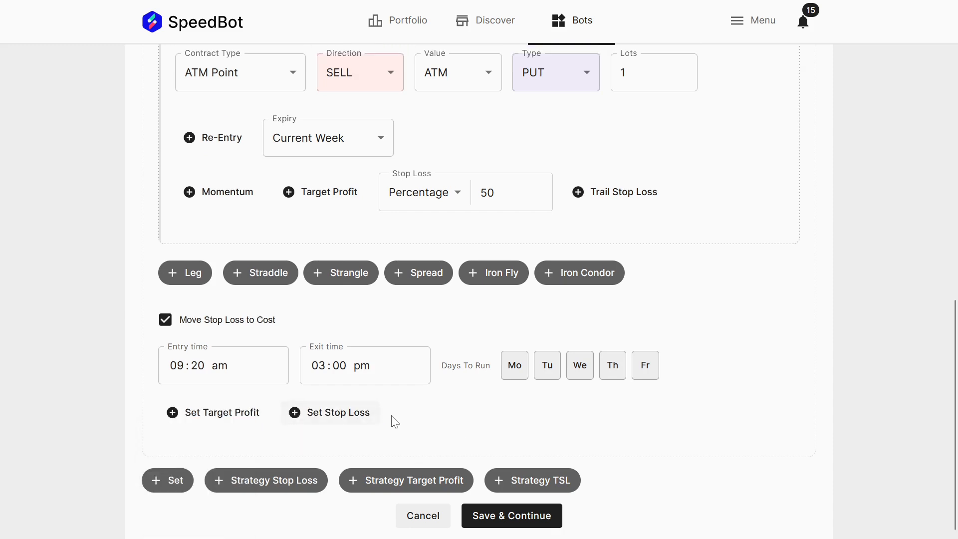
Add a set stop loss to the Straddle Nifty set, view its type options and remove it.
left_click(332, 413)
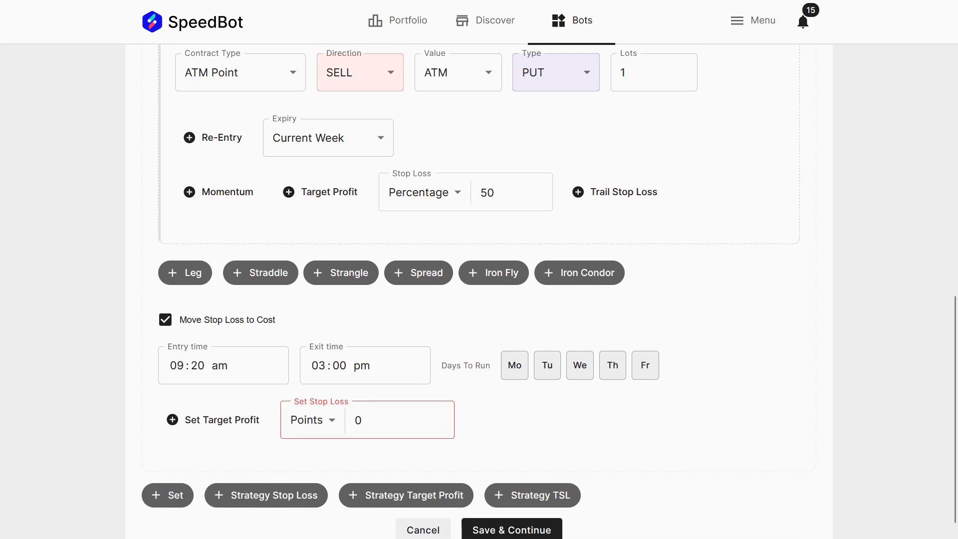
left_click(328, 421)
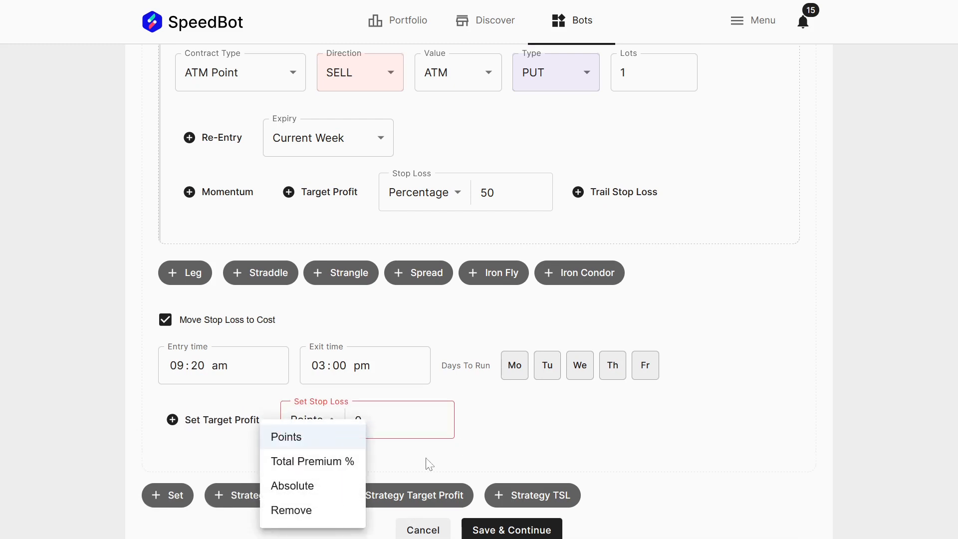
left_click(298, 514)
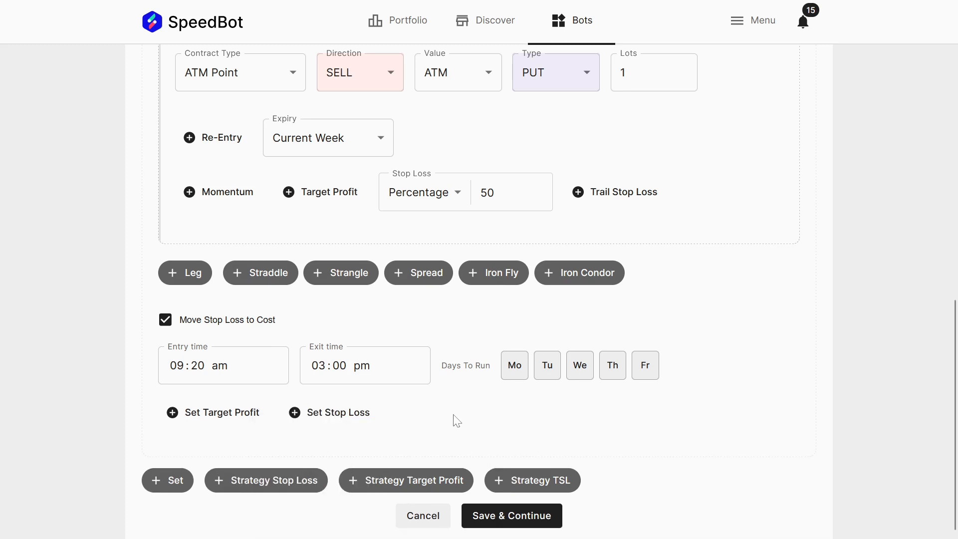
Copy the entire Straddle Nifty set.
scroll(434, 409, "up", 10)
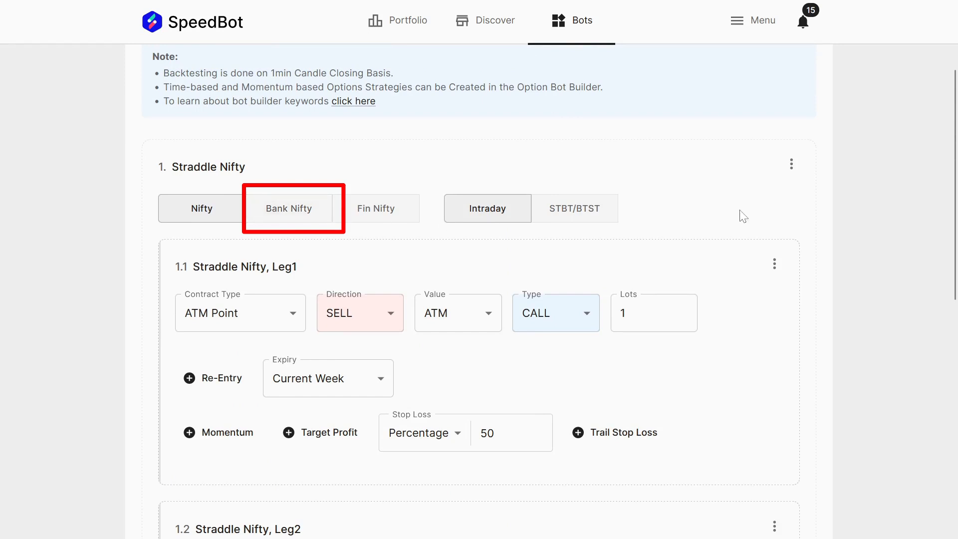
left_click(792, 164)
left_click(708, 188)
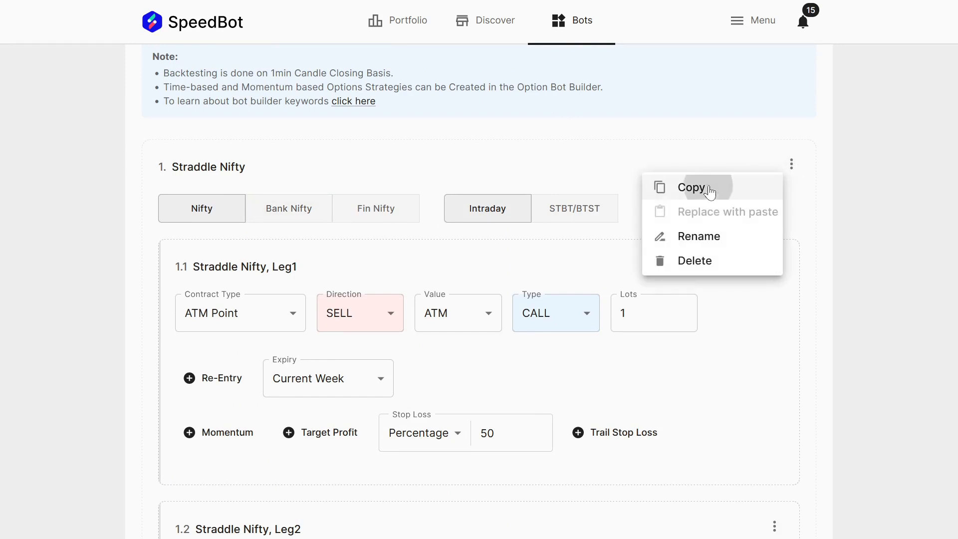
Add a second set to the strategy and replace it with the copied Straddle Nifty set.
scroll(451, 275, "down", 10)
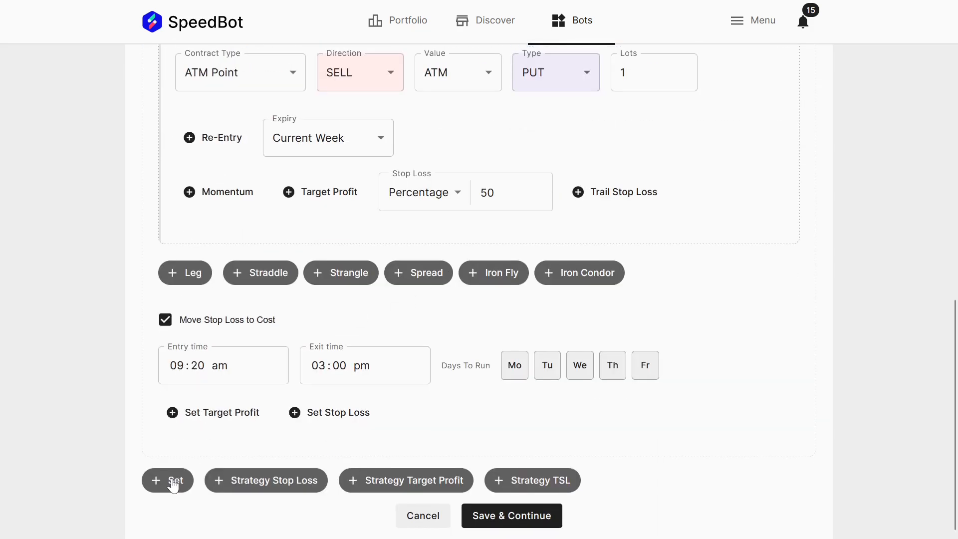
left_click(173, 481)
scroll(459, 314, "down", 4)
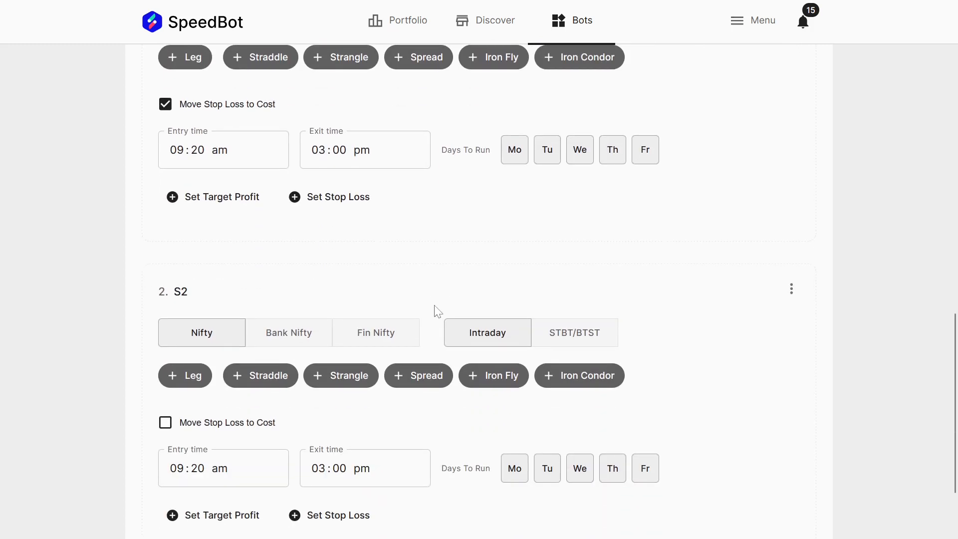
left_click(791, 290)
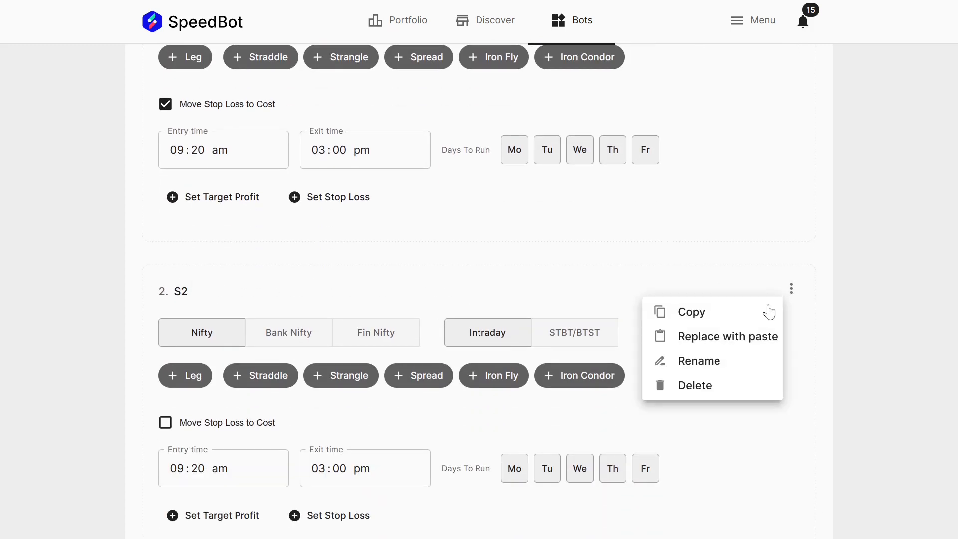
left_click(746, 344)
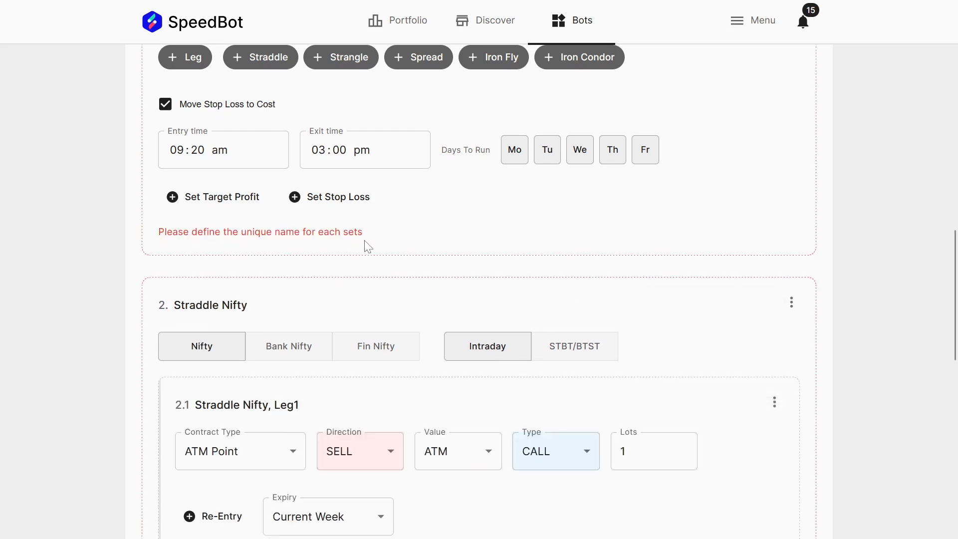
Rename the second set "Straddle Banknifty" and switch its instrument to Bank Nifty.
mouse_move(201, 306)
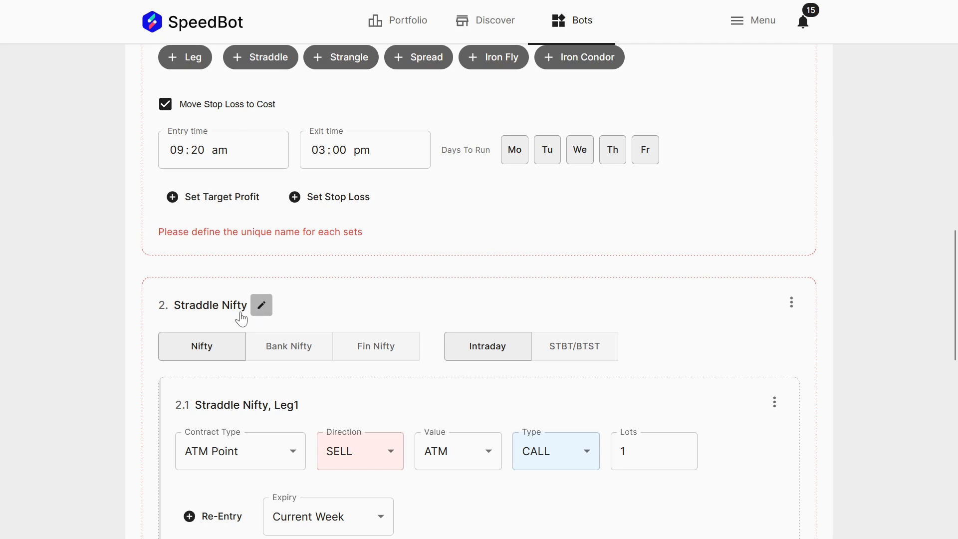
left_click(262, 305)
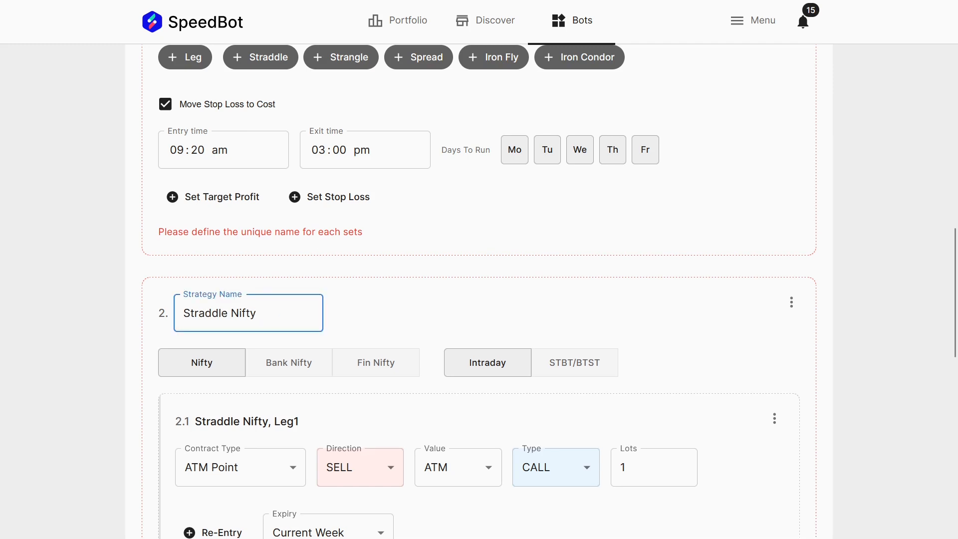
type("Bank")
key("BackSpace")
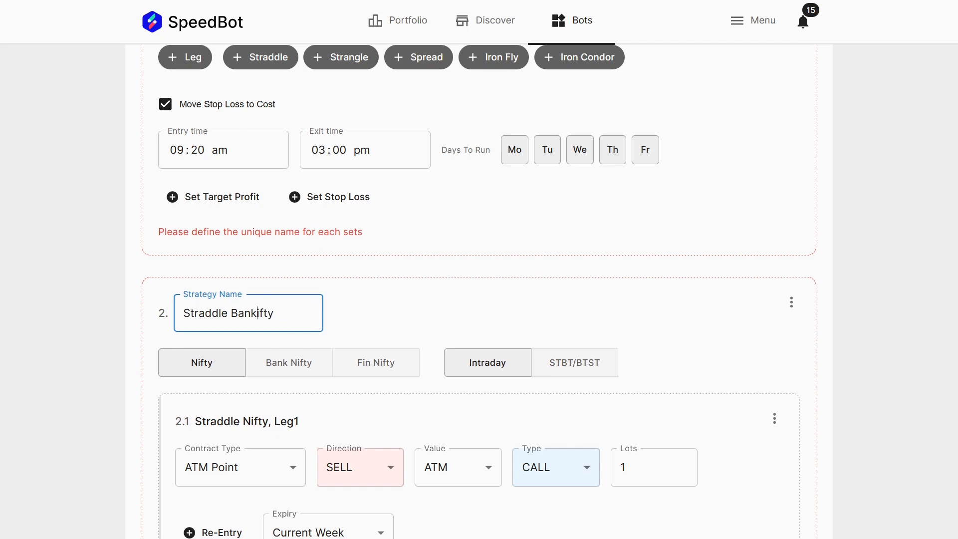
type("n")
key("Return")
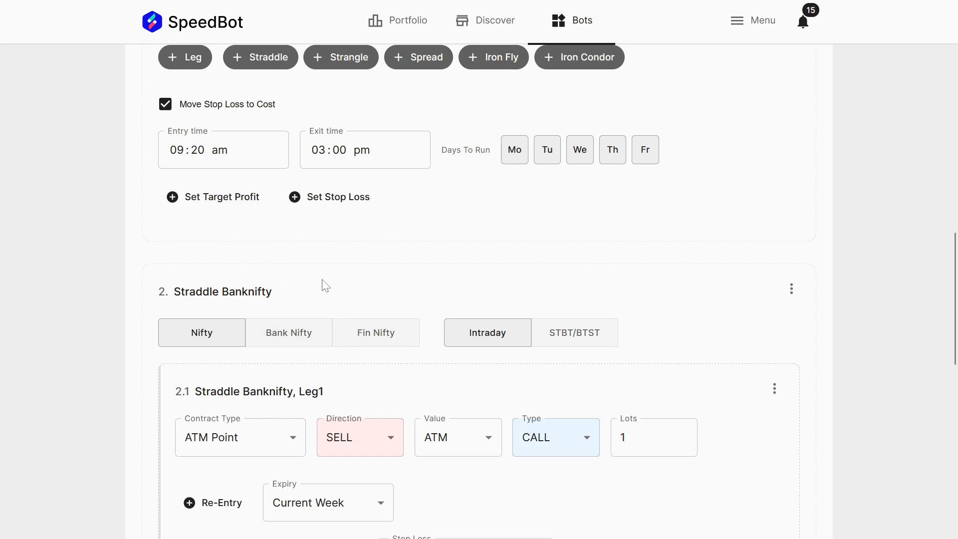
left_click(296, 341)
left_click(296, 341)
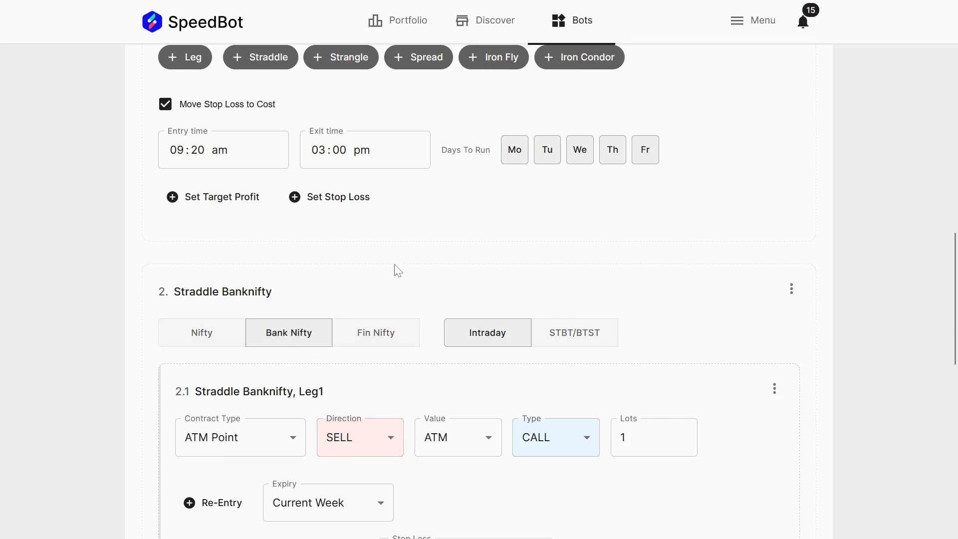
Review the Straddle Banknifty set's legs, stop losses, Move Stop Loss to Cost option and run times.
scroll(419, 263, "down", 3)
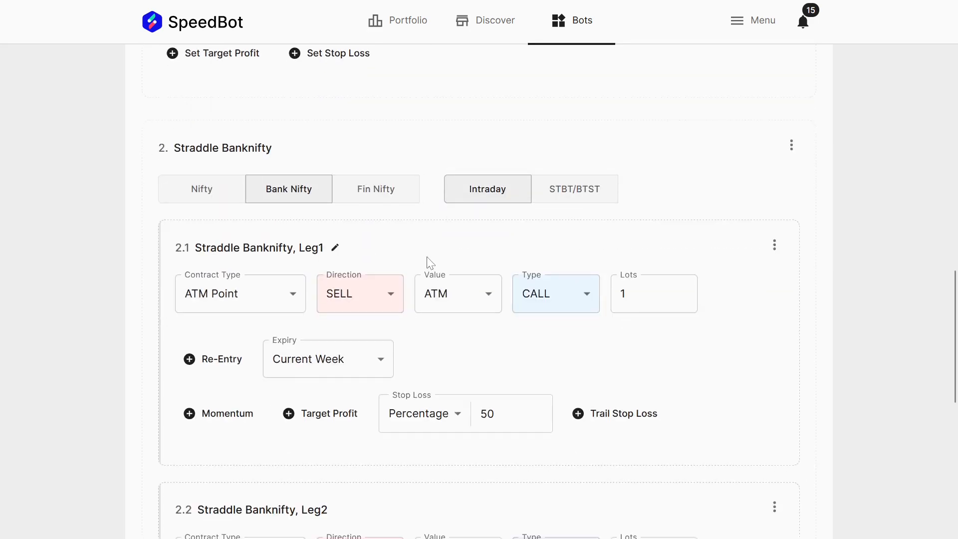
scroll(524, 340, "down", 7)
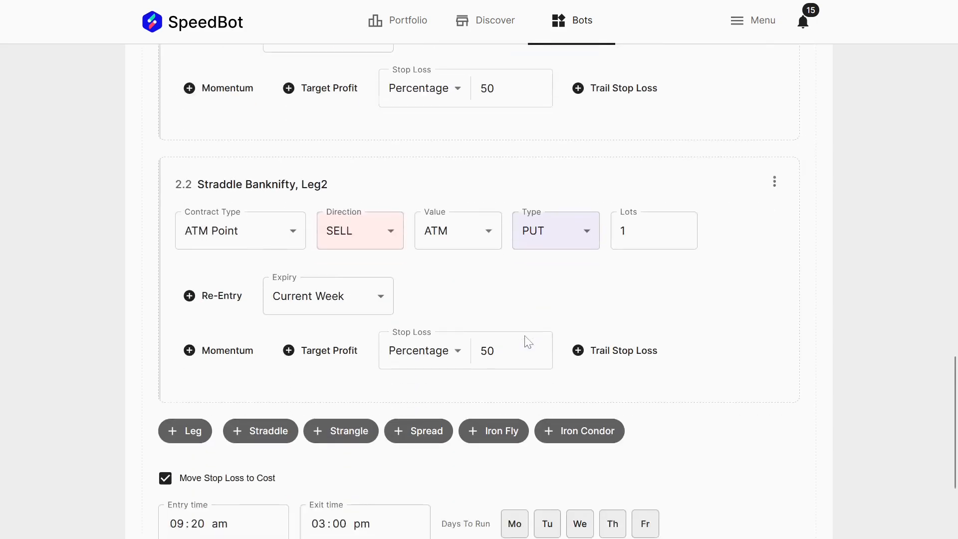
scroll(527, 342, "down", 3)
scroll(344, 291, "up", 3)
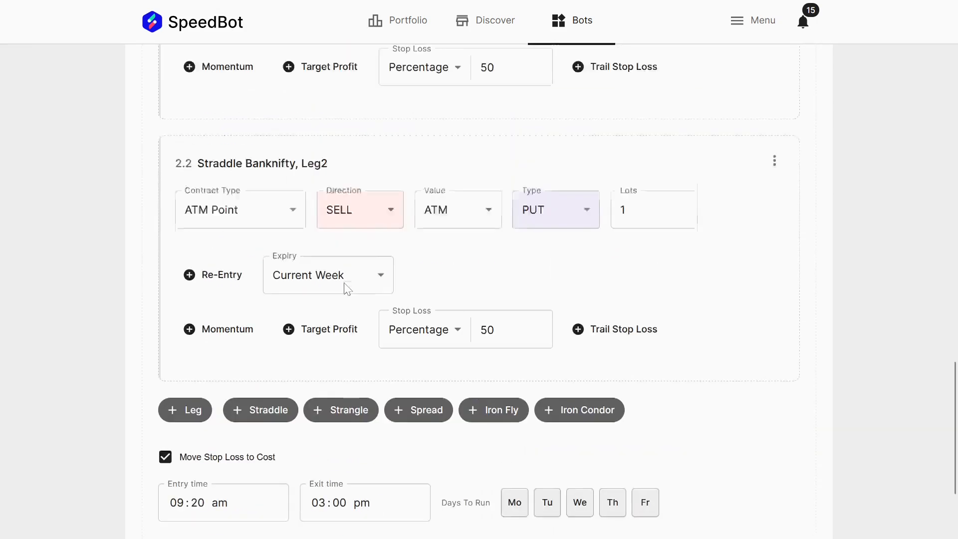
scroll(345, 289, "up", 3)
scroll(343, 288, "down", 6)
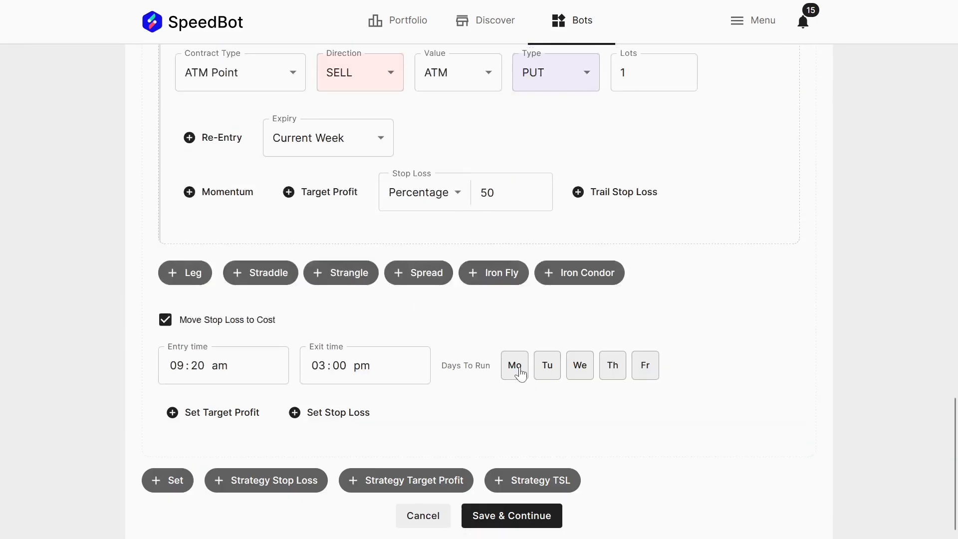
Limit the Straddle Banknifty set's run days to Wednesday and Thursday, and the Straddle Nifty set's to Tuesday, Wednesday and Thursday.
left_click(516, 369)
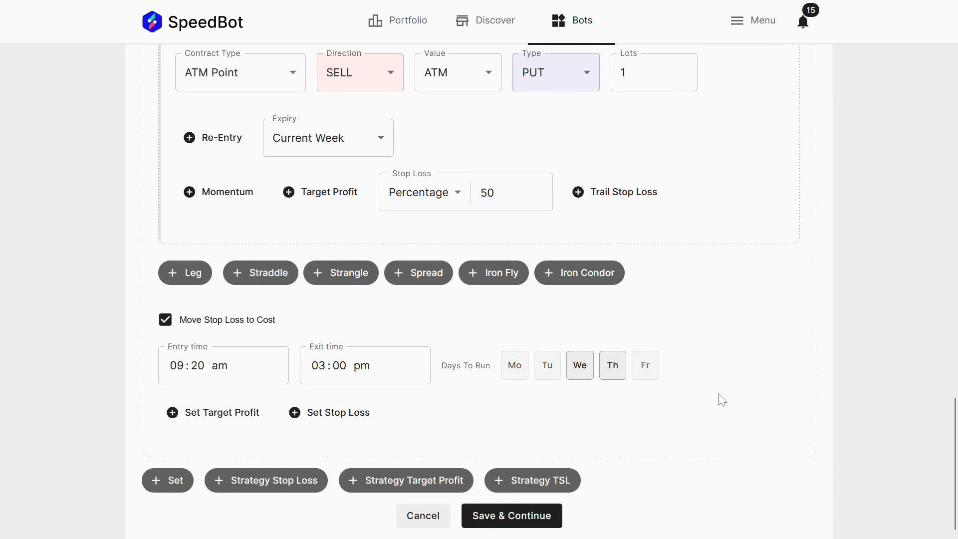
scroll(696, 388, "up", 3)
scroll(696, 387, "up", 7)
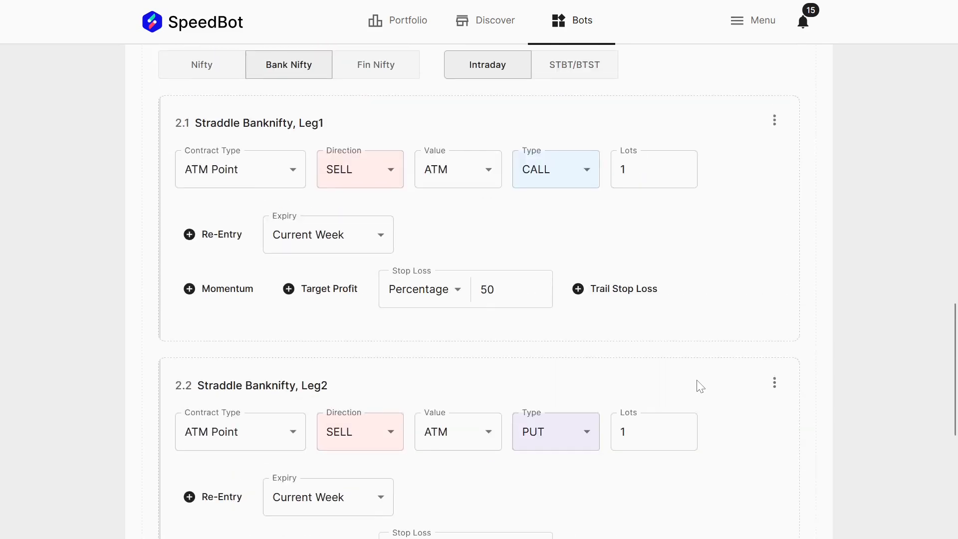
scroll(360, 235, "up", 6)
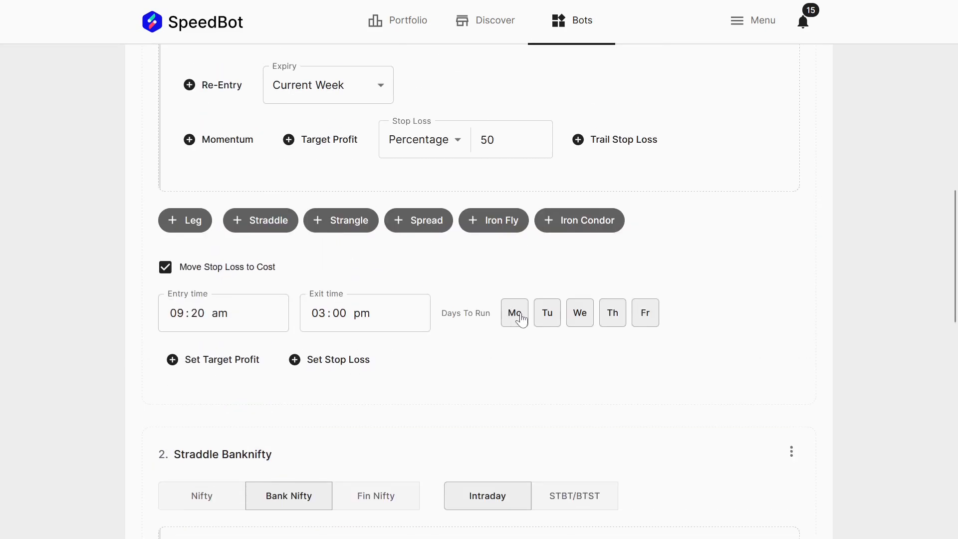
left_click(517, 316)
left_click(645, 315)
Add a Strategy Stop Loss of type Absolute below the two sets.
scroll(574, 370, "down", 5)
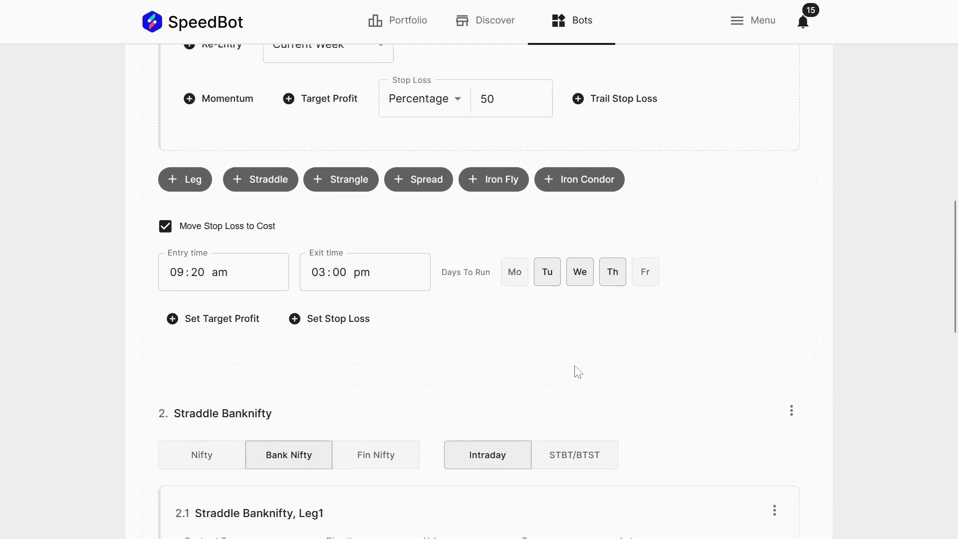
scroll(574, 370, "down", 8)
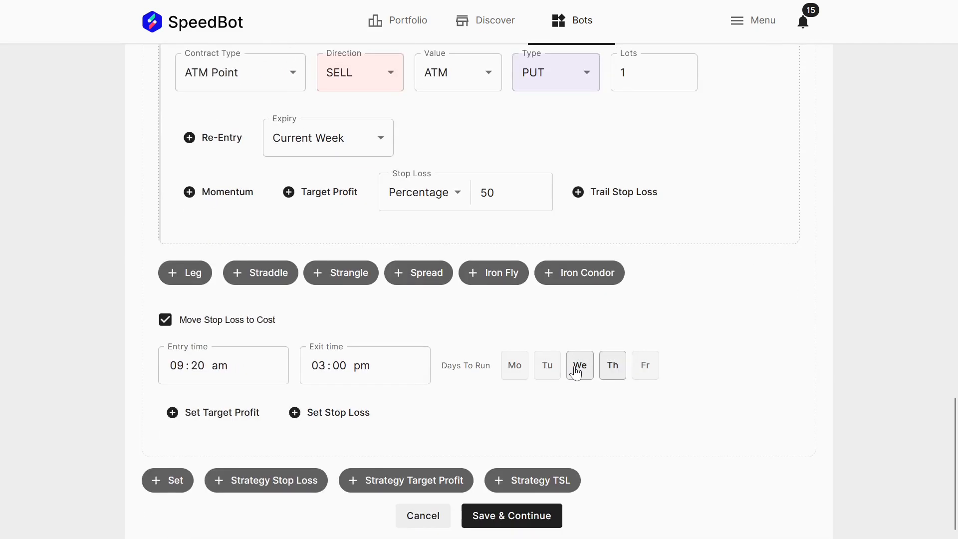
left_click(247, 487)
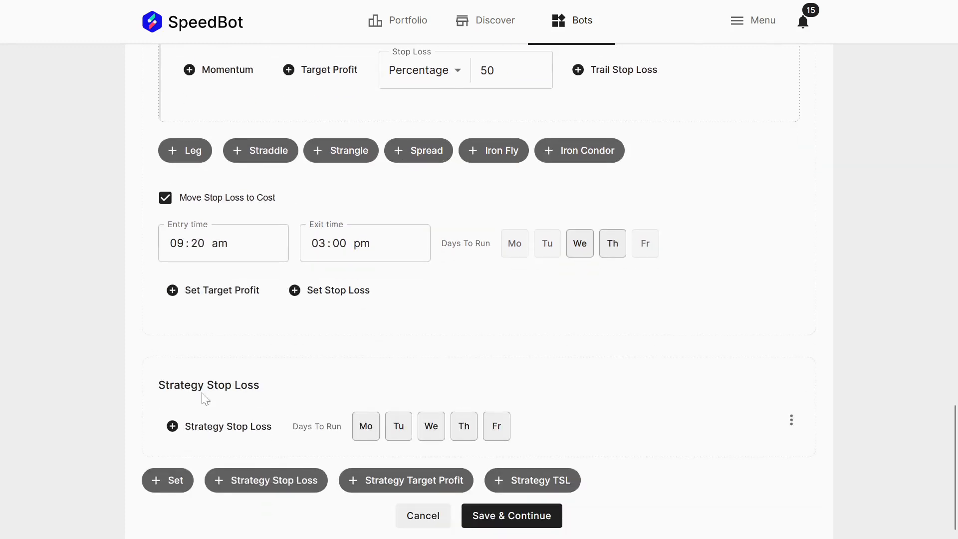
left_click(186, 424)
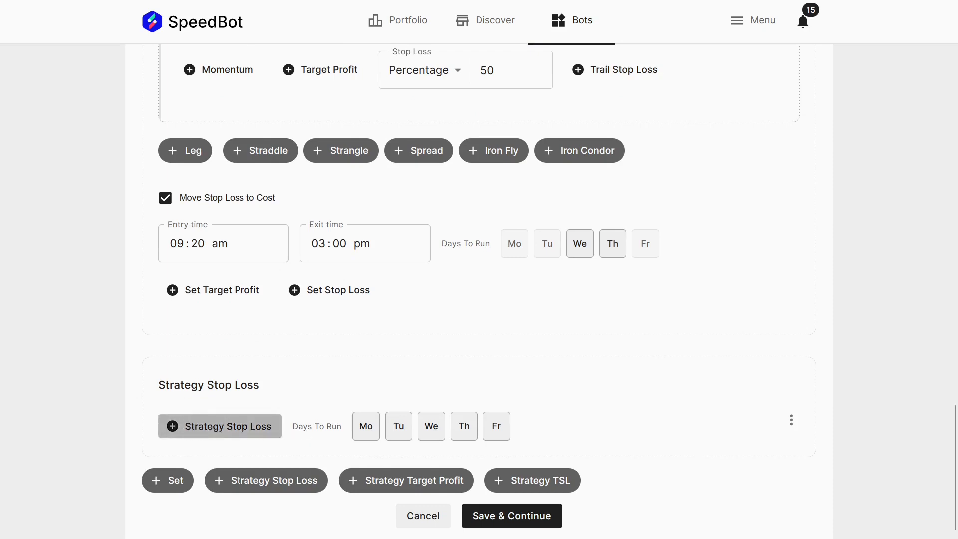
left_click(197, 435)
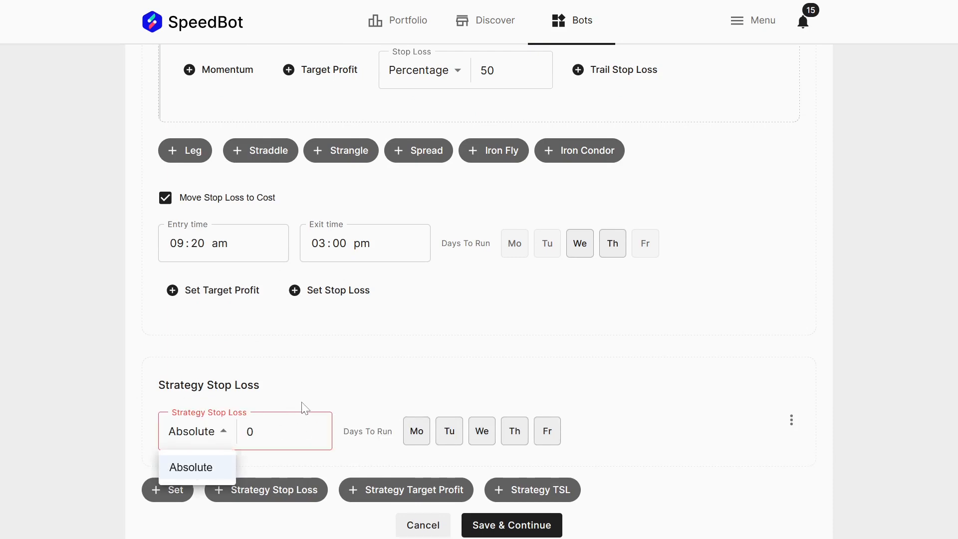
left_click(349, 368)
Review the legs, stop losses and run times of both straddle sets covered by the Strategy Stop Loss.
scroll(349, 369, "up", 5)
scroll(316, 324, "up", 3)
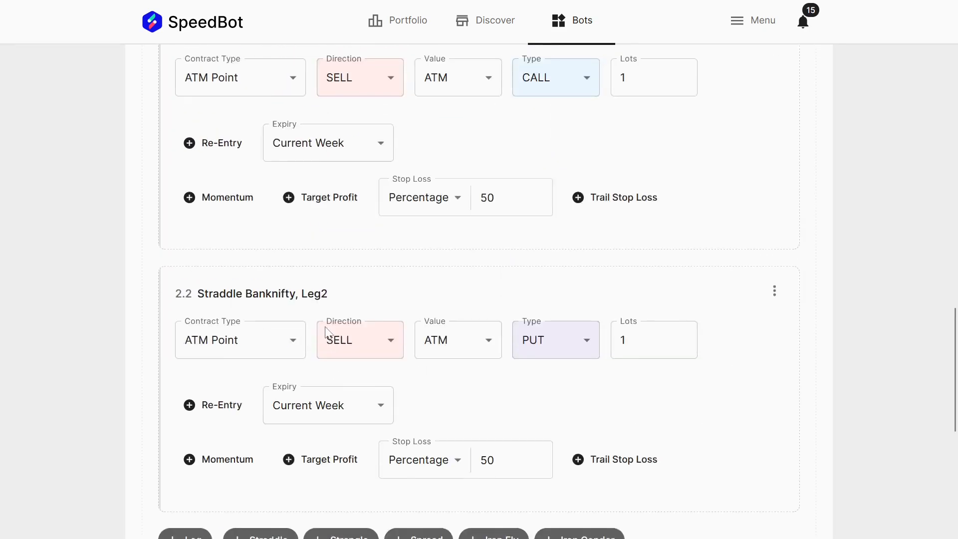
scroll(327, 334, "up", 14)
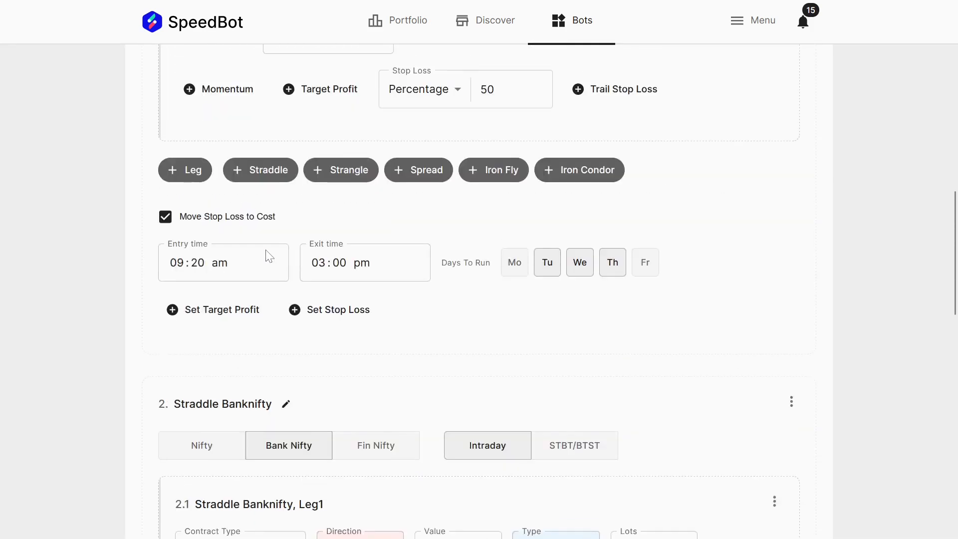
scroll(267, 252, "up", 6)
scroll(209, 254, "down", 5)
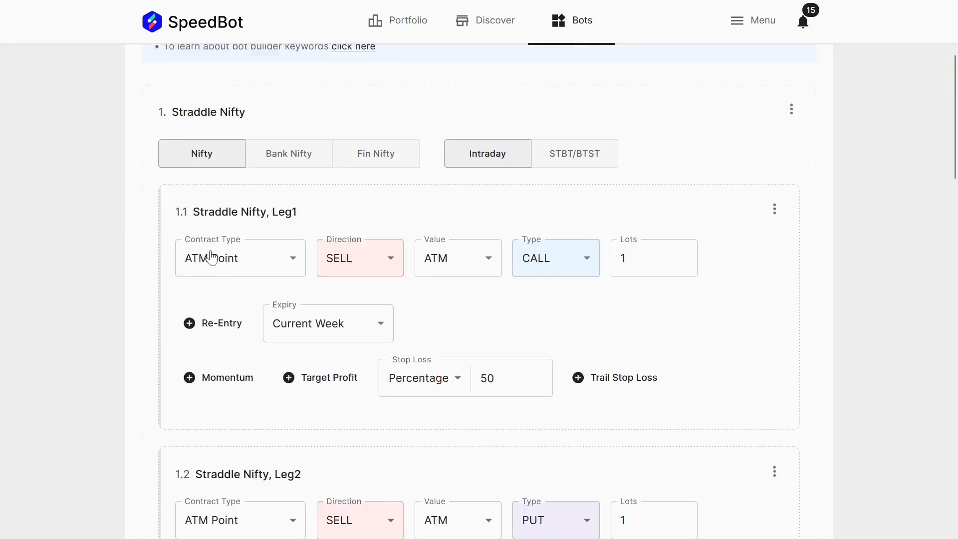
scroll(212, 256, "down", 11)
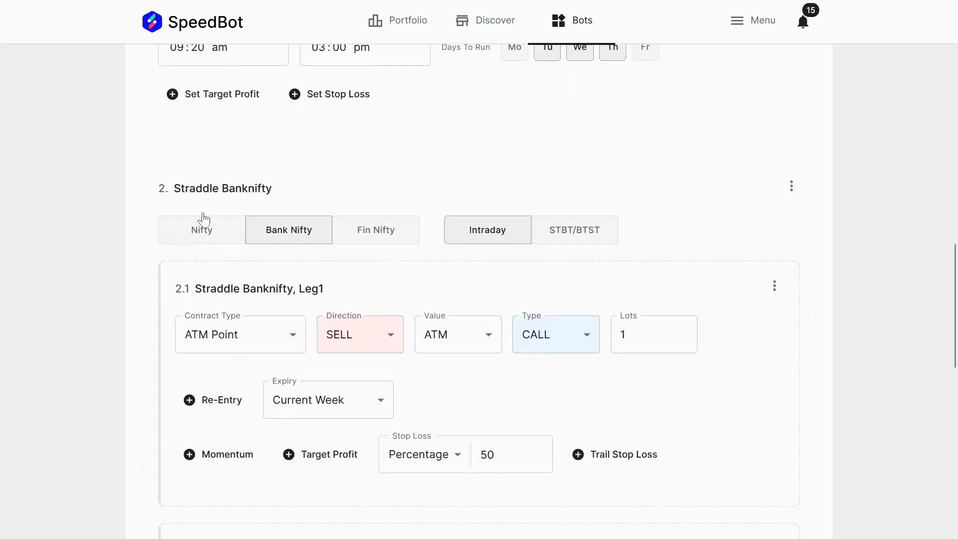
scroll(310, 370, "down", 12)
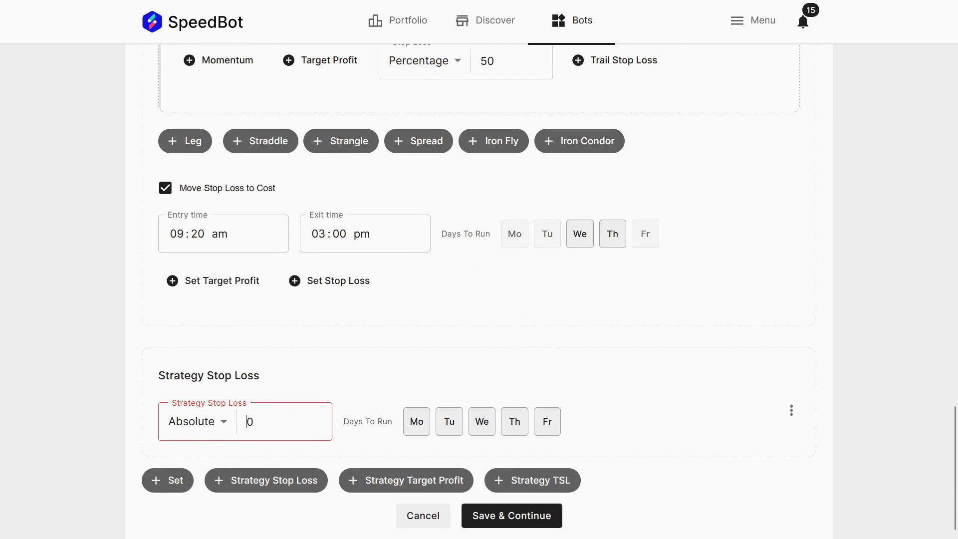
Set the Strategy Stop Loss to 5000, keeping the Absolute type.
type("5000")
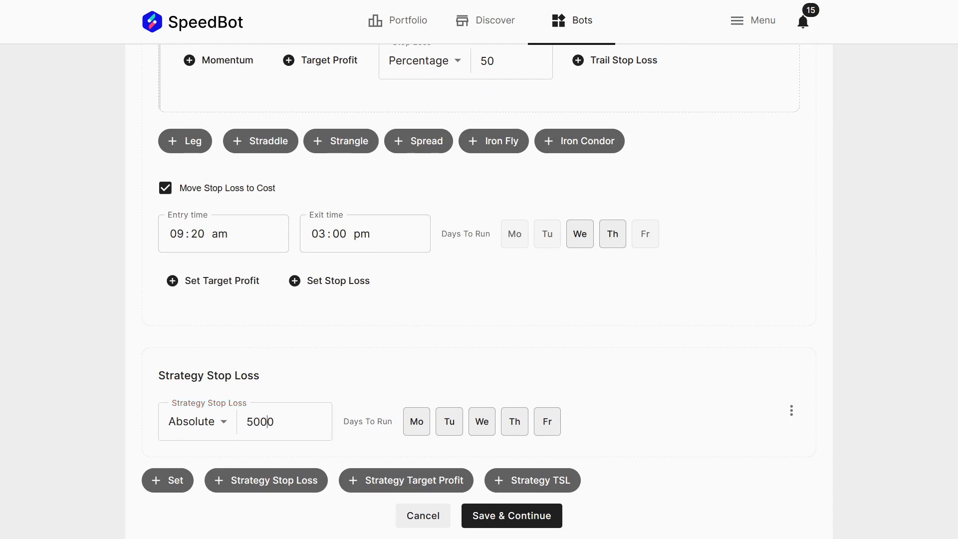
left_click(195, 428)
left_click(206, 427)
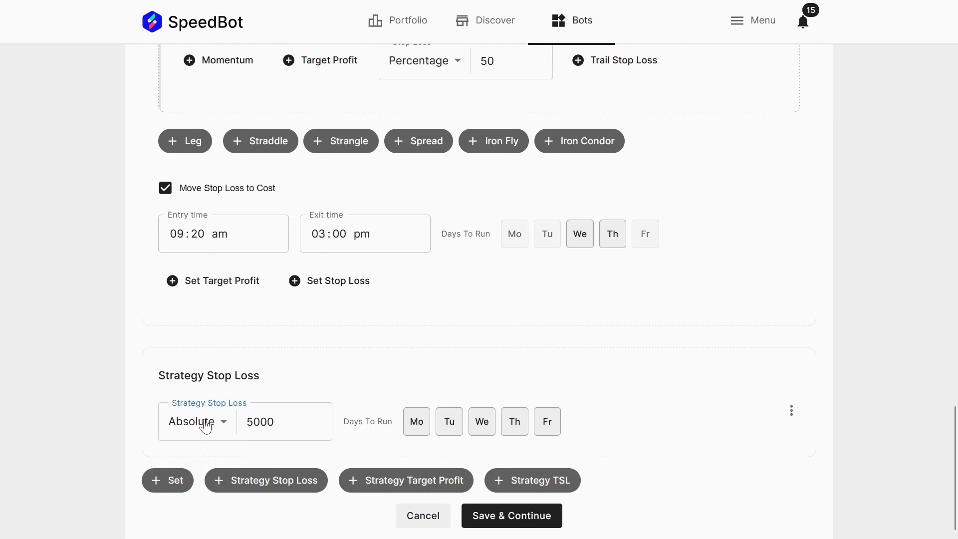
Delete the Strategy Stop Loss from the strategy.
left_click(791, 411)
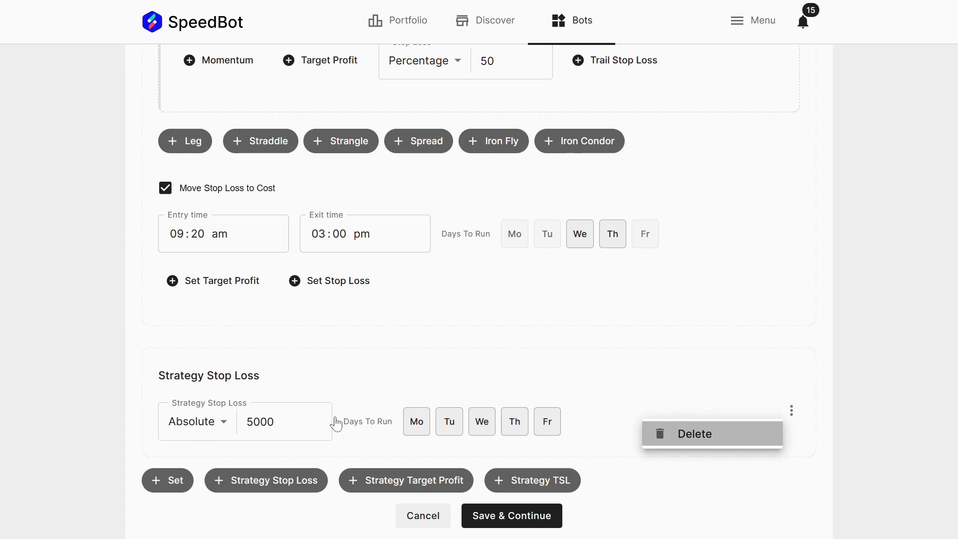
key("Return")
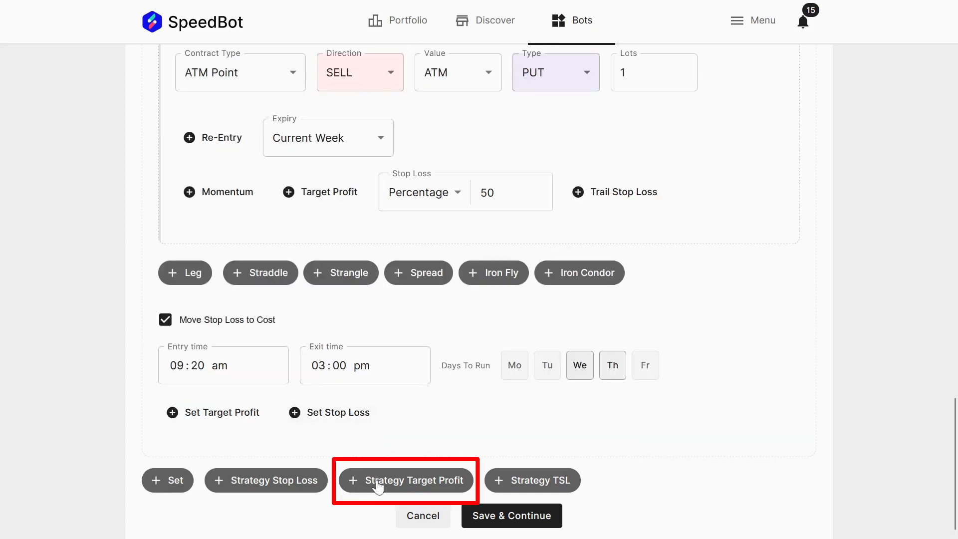
Add a Strategy Target Profit of type Absolute and set it to 5000.
left_click(382, 468)
scroll(278, 456, "down", 3)
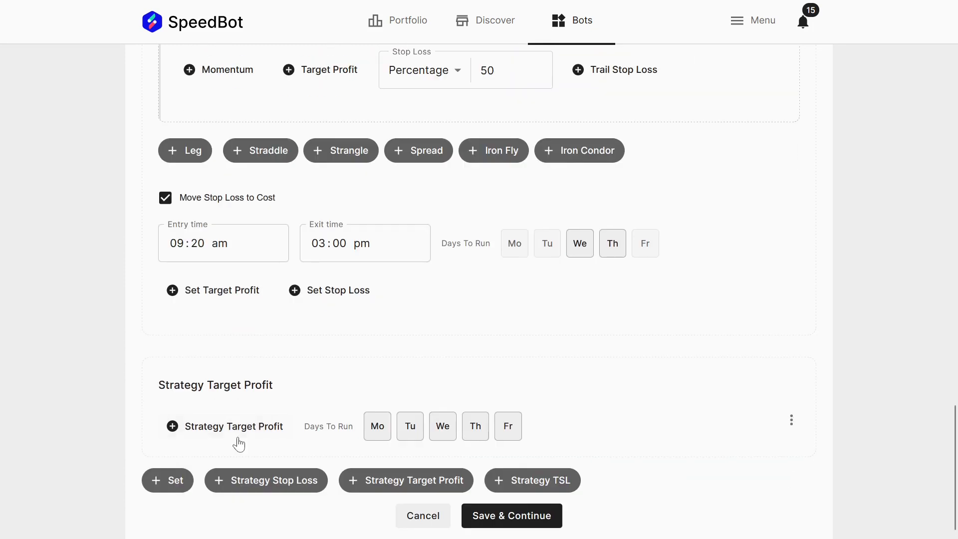
left_click(233, 427)
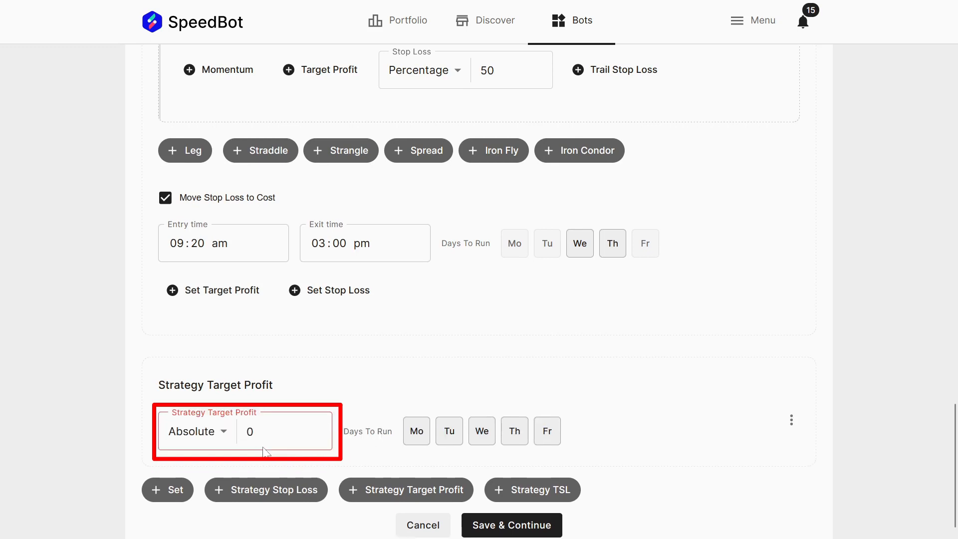
left_click(264, 440)
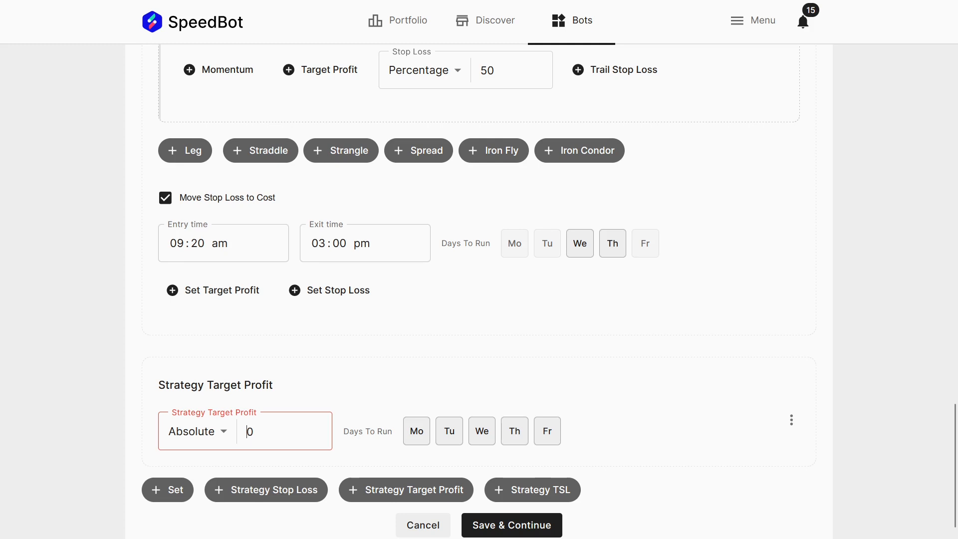
type("5000")
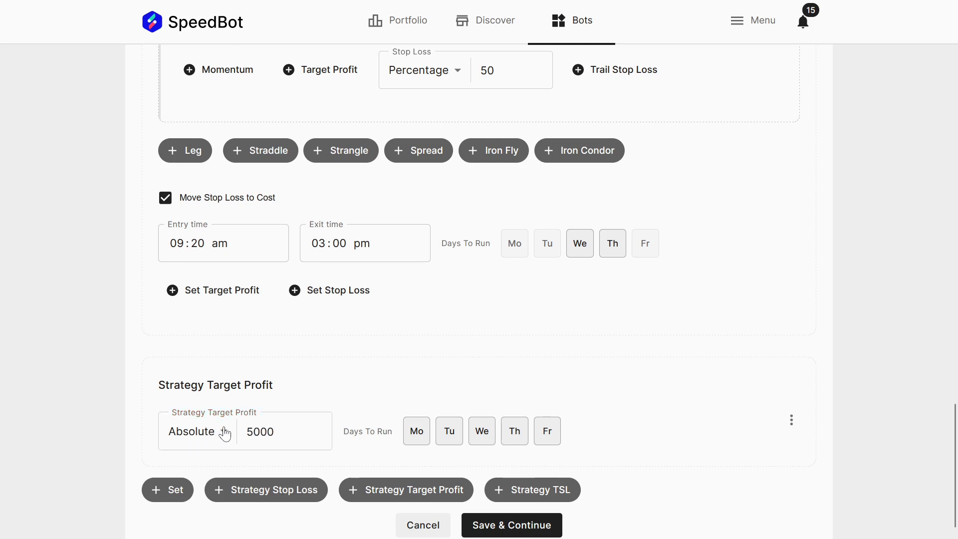
Review the legs, stop losses and run days of both straddle sets covered by the Strategy Target Profit.
scroll(426, 372, "up", 5)
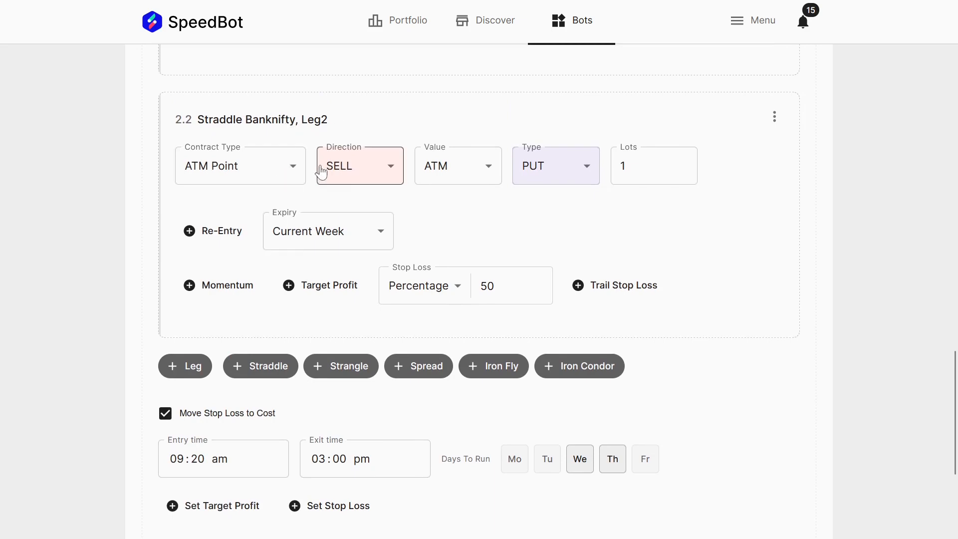
scroll(482, 261, "up", 8)
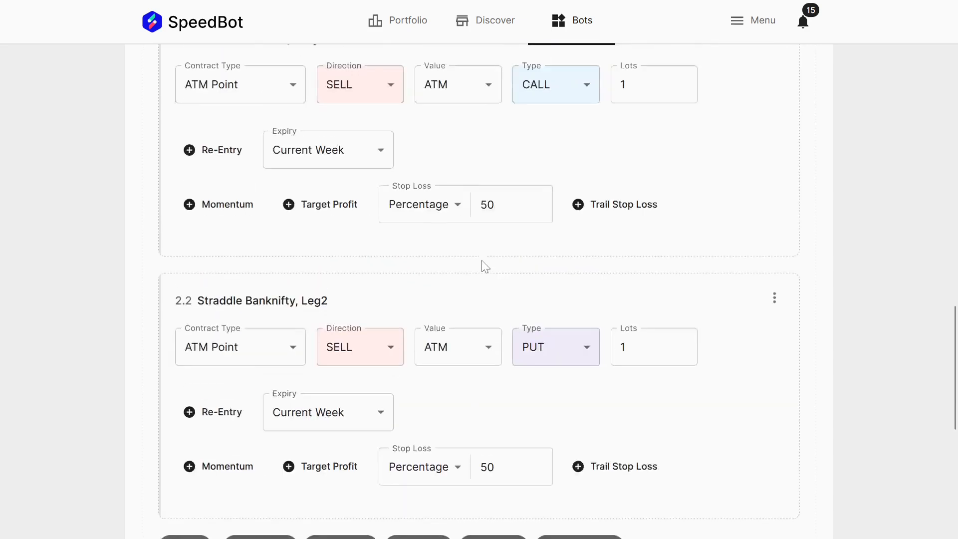
scroll(392, 233, "up", 12)
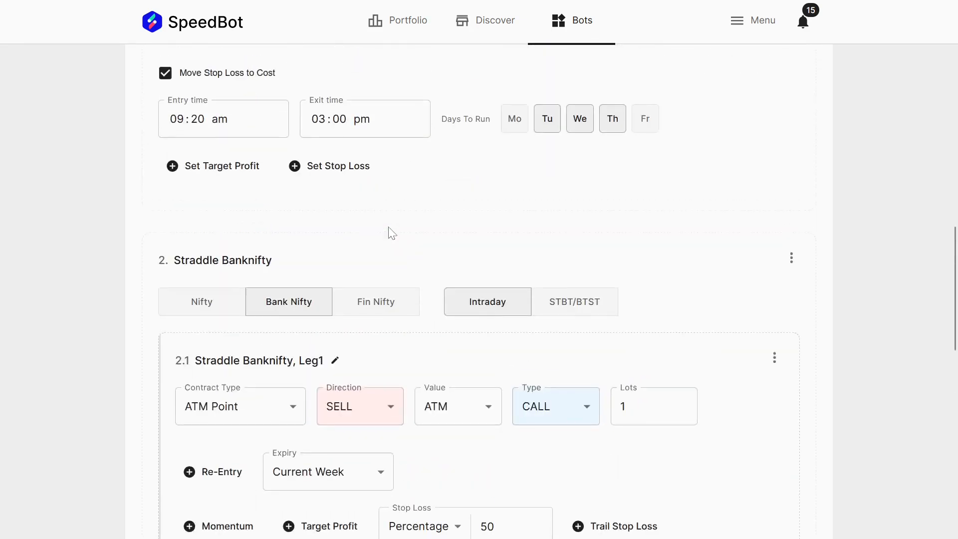
scroll(408, 194, "up", 7)
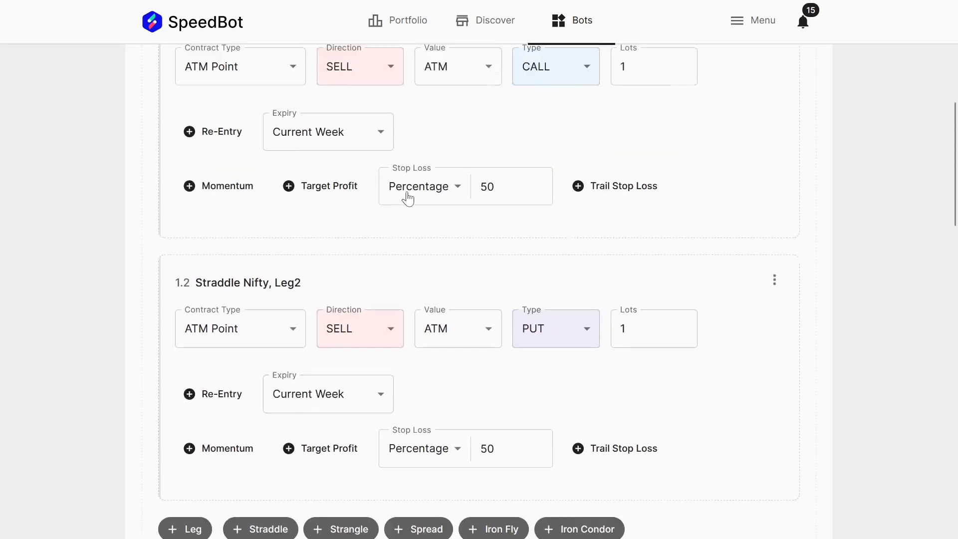
scroll(408, 195, "down", 10)
scroll(410, 199, "down", 18)
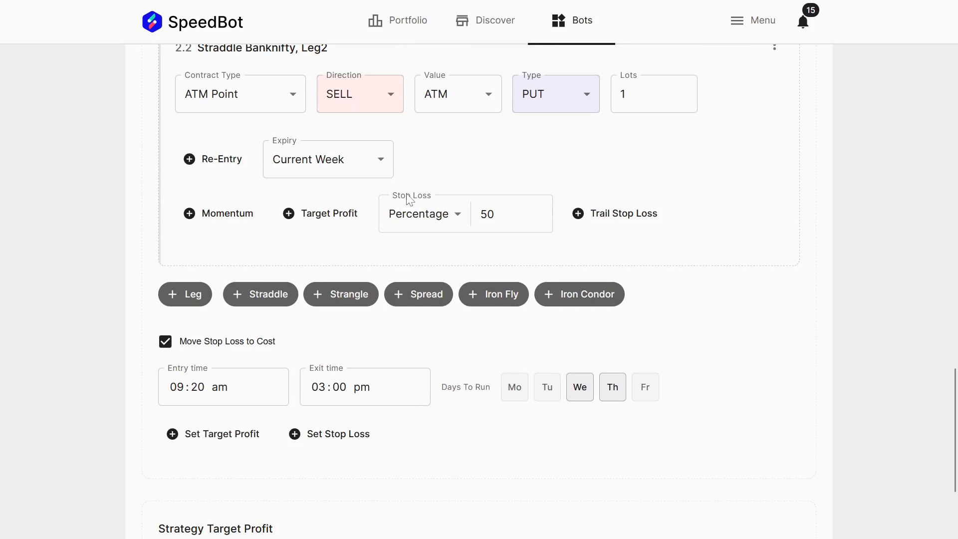
scroll(410, 199, "down", 3)
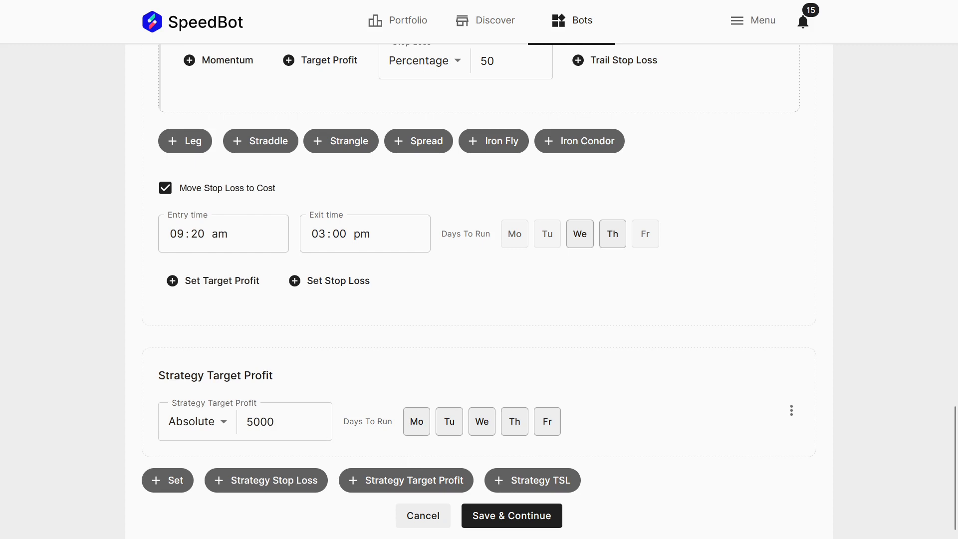
Check the Strategy Target Profit's type options and delete it from the strategy.
left_click(200, 425)
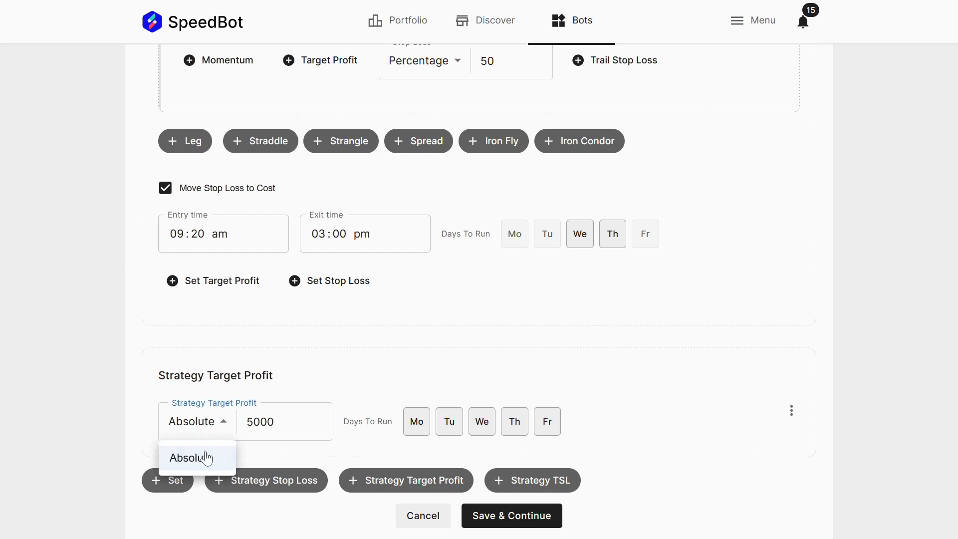
left_click(791, 412)
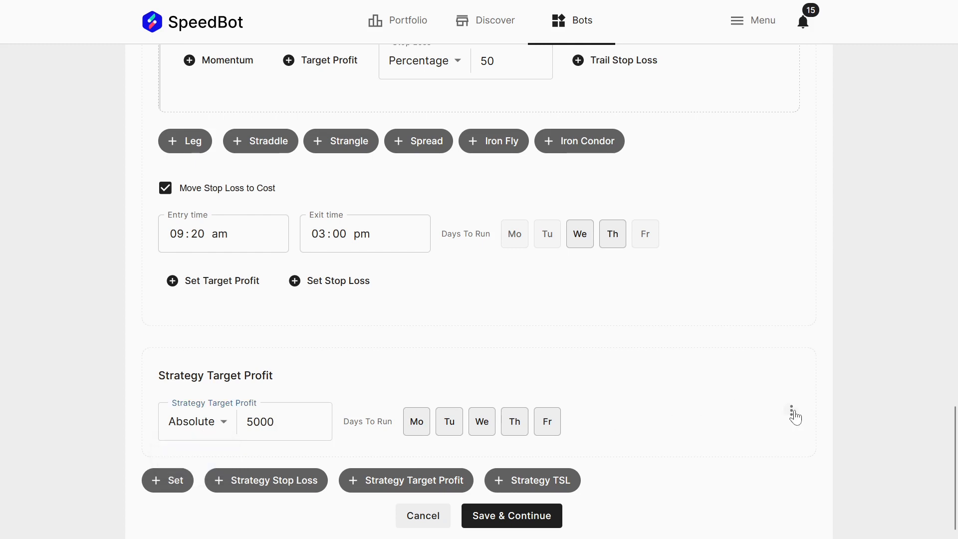
left_click(792, 412)
left_click(728, 430)
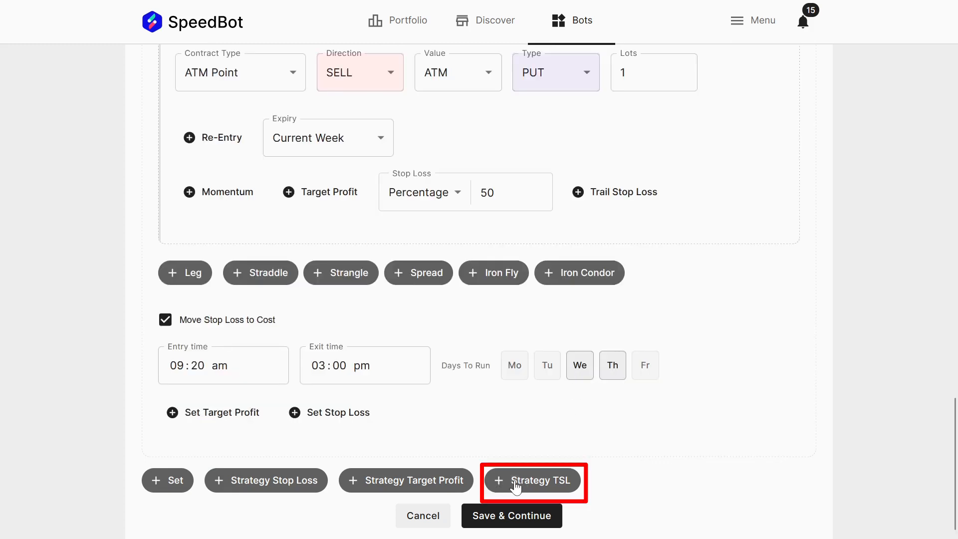
Add a Strategy TSL to the strategy and set its Trail Start At to Absolute 2000.
left_click(516, 485)
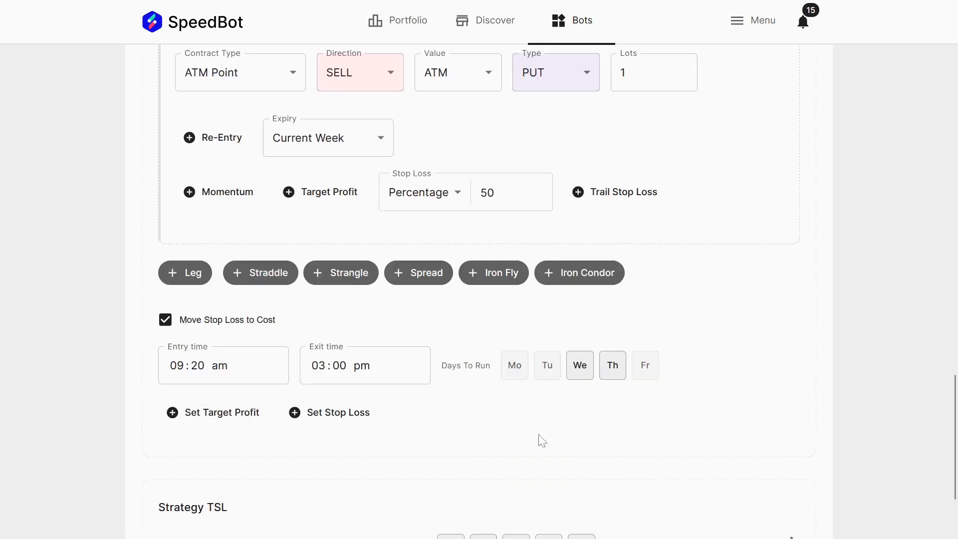
scroll(539, 441, "down", 3)
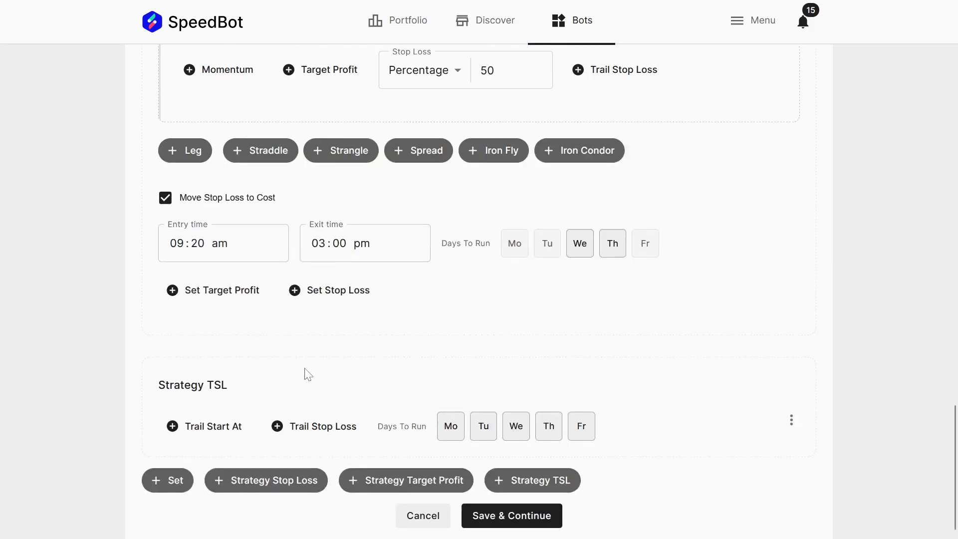
left_click(225, 428)
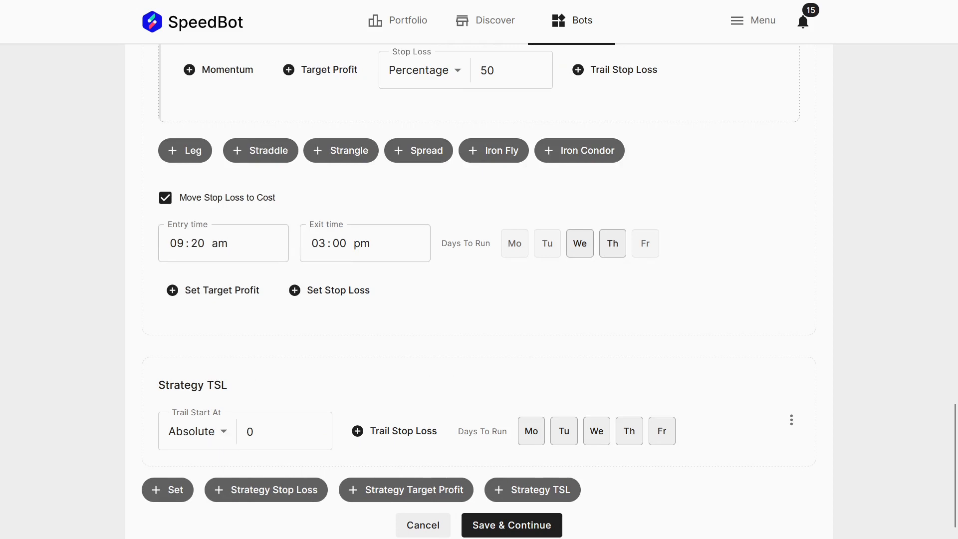
left_click(215, 437)
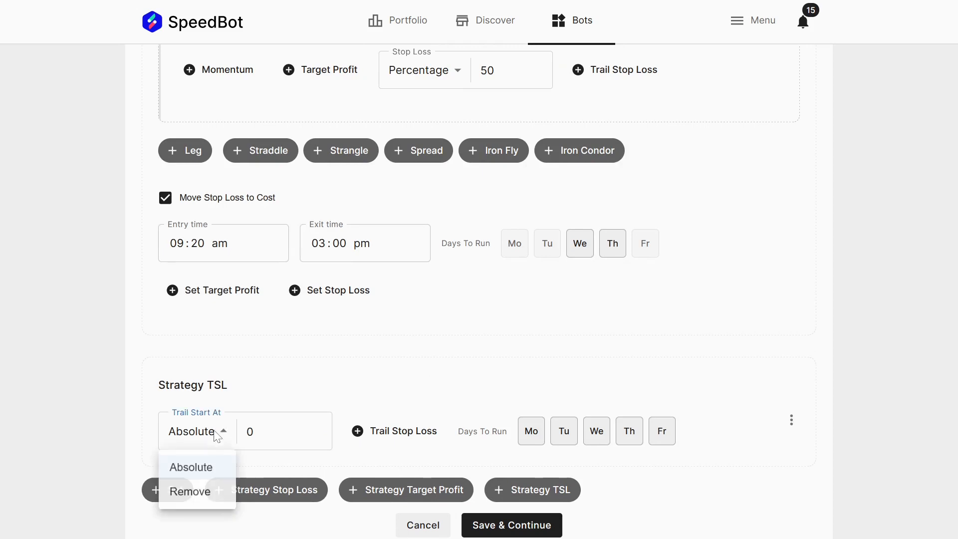
left_click(262, 434)
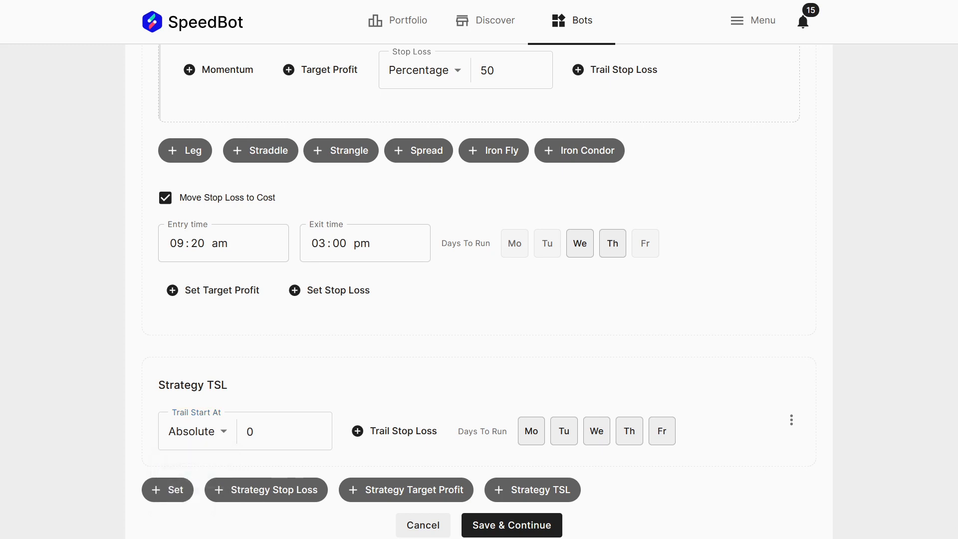
type("2000")
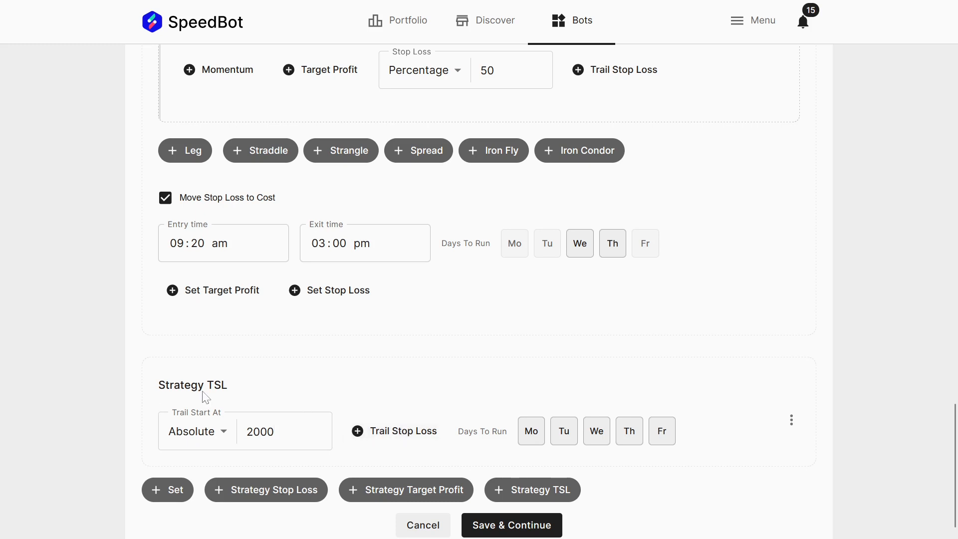
Add an Absolute Trail Stop Loss to the Strategy TSL with values 1000 and 500.
left_click(396, 433)
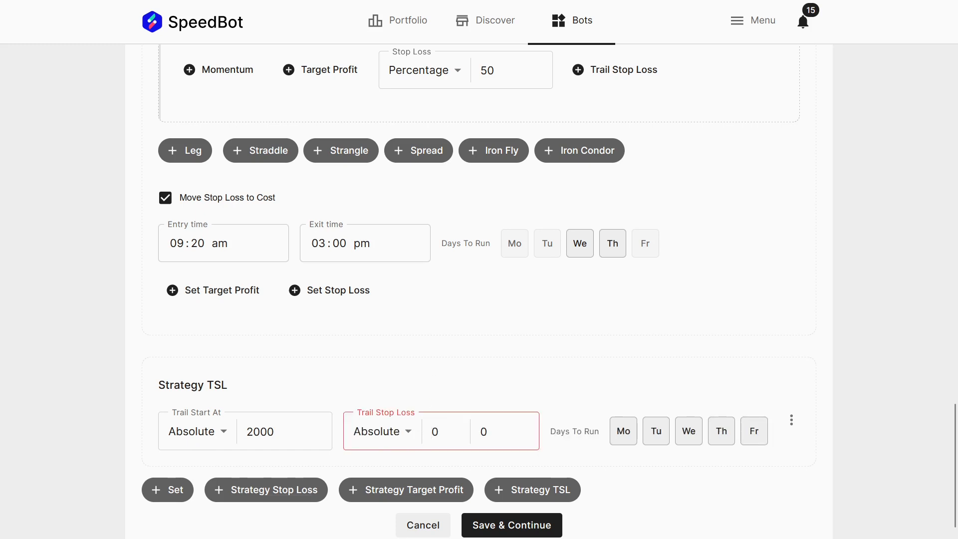
type("100")
type("5")
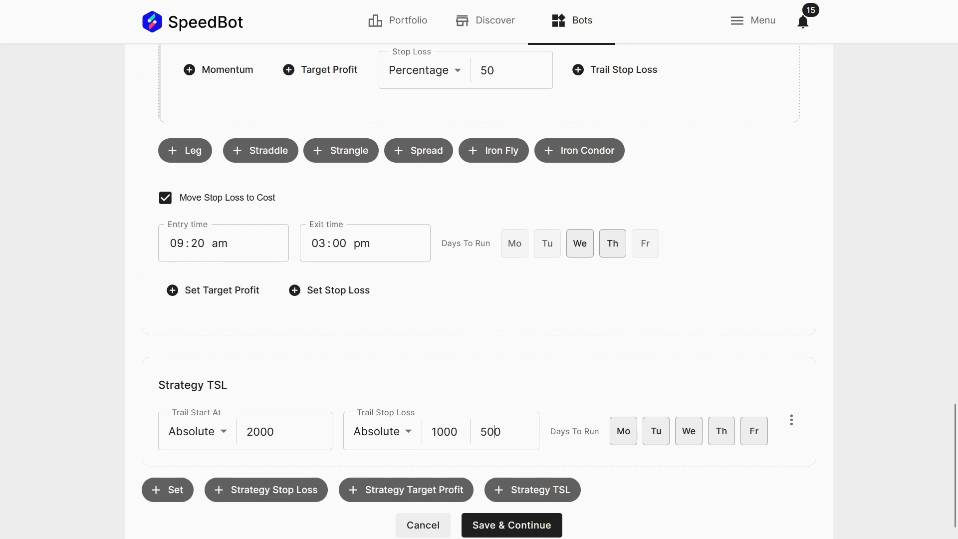
scroll(522, 488, "down", 1)
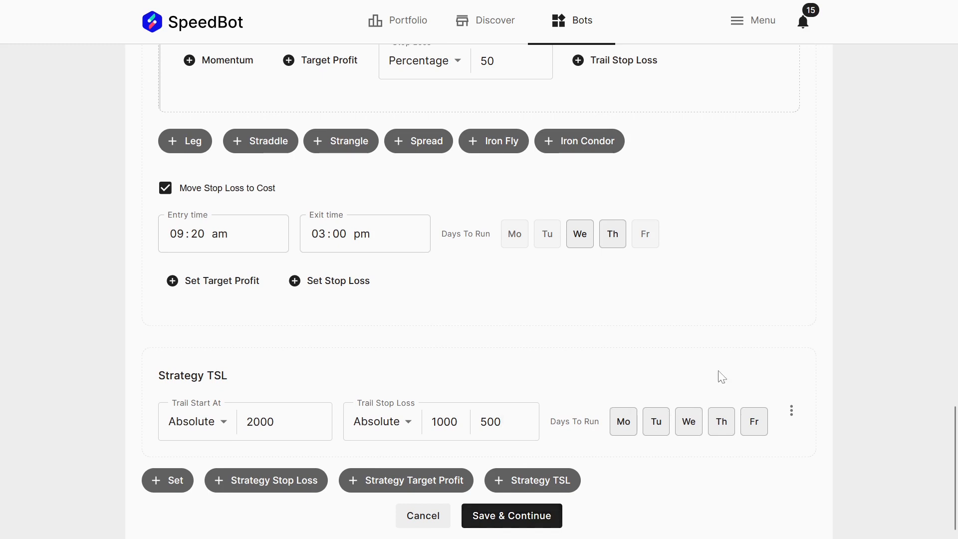
Delete the Strategy TSL from the strategy.
left_click(792, 413)
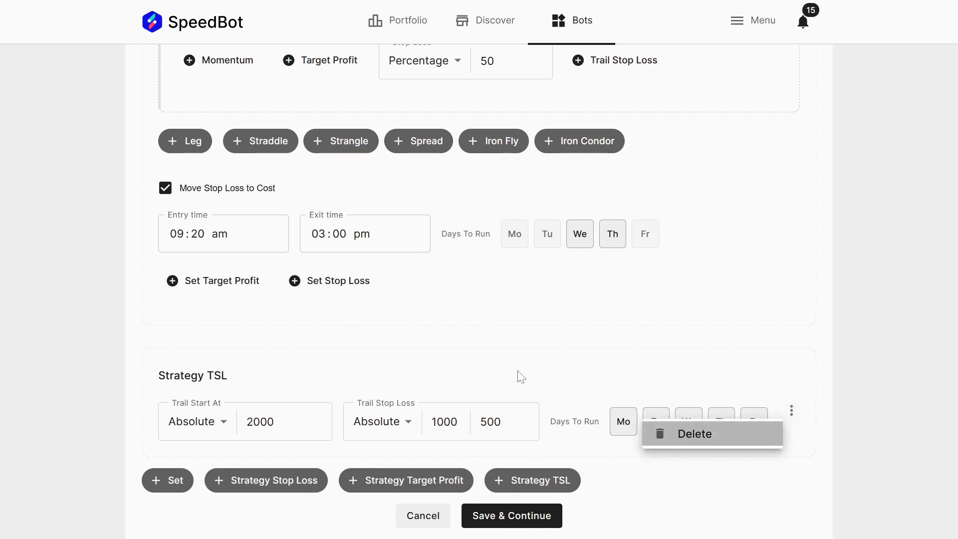
left_click(688, 434)
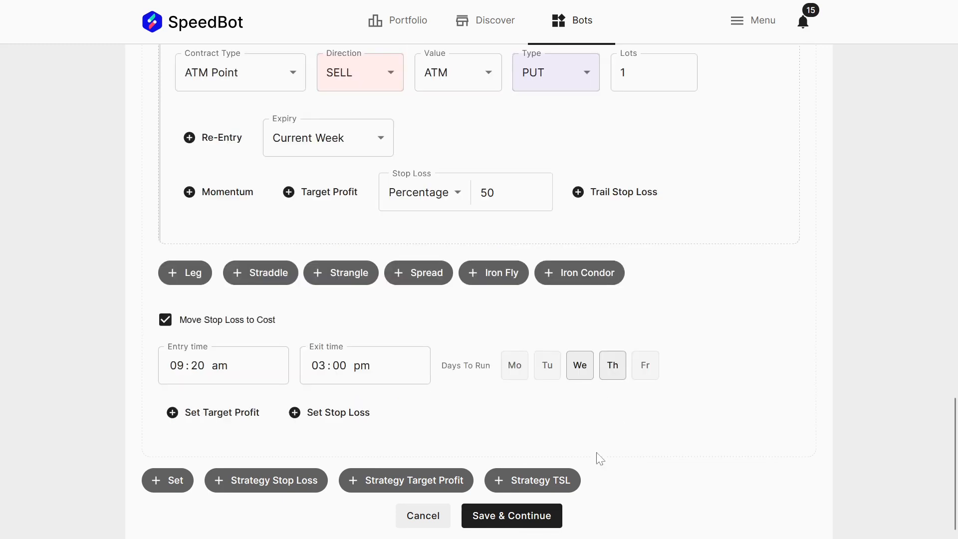
Review the Bank Nifty and Nifty straddle sets back up to the bot name.
left_click(509, 523)
scroll(676, 380, "up", 15)
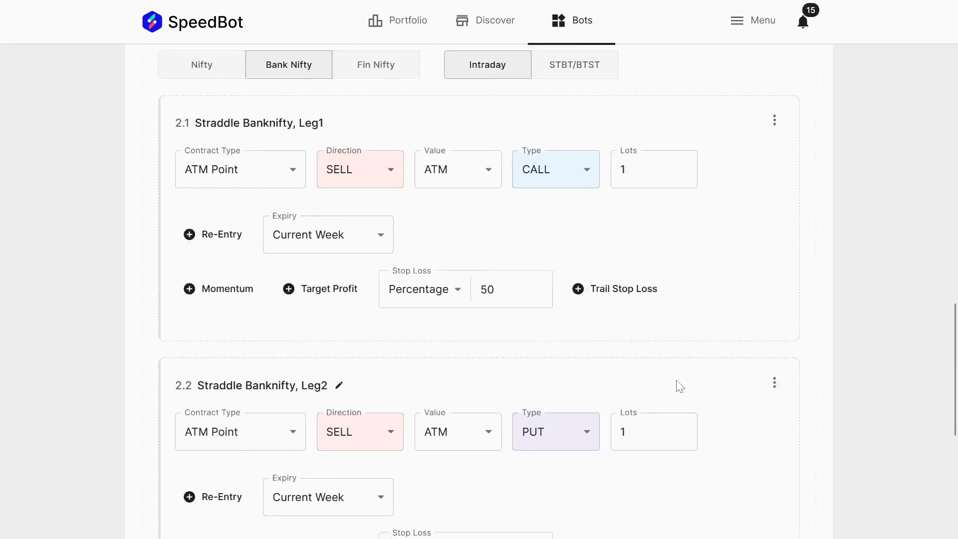
scroll(676, 385, "up", 10)
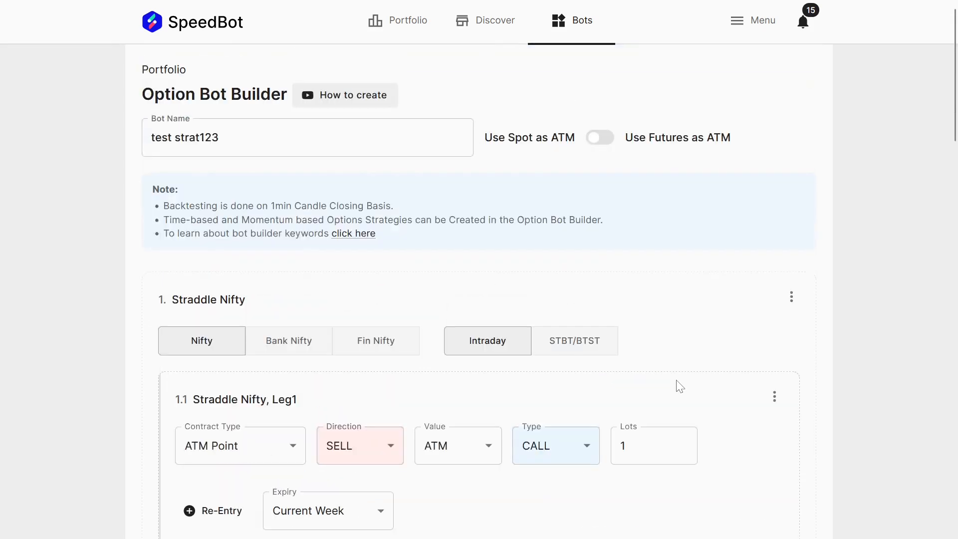